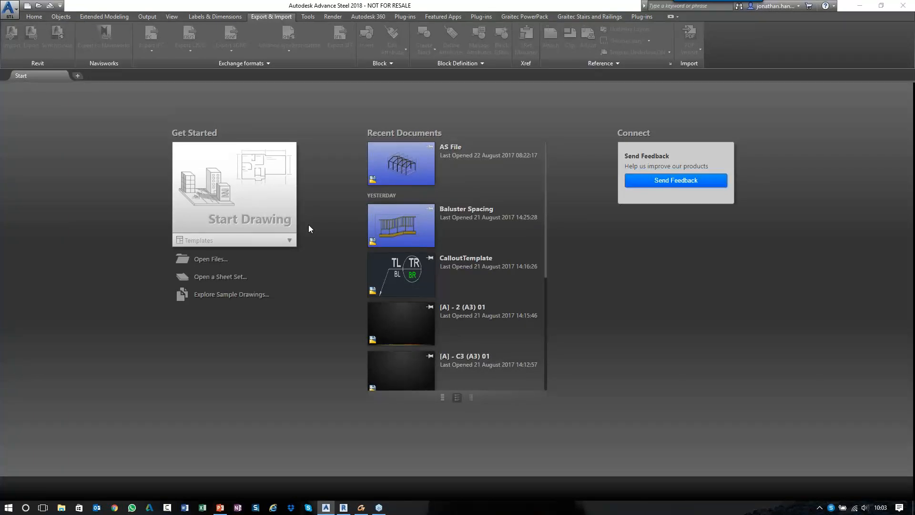
Step: Start a new drawing and save it as AS File in the 170922 - FEM Webinar folder
{"action": "left_click", "coordinate": [237, 190]}
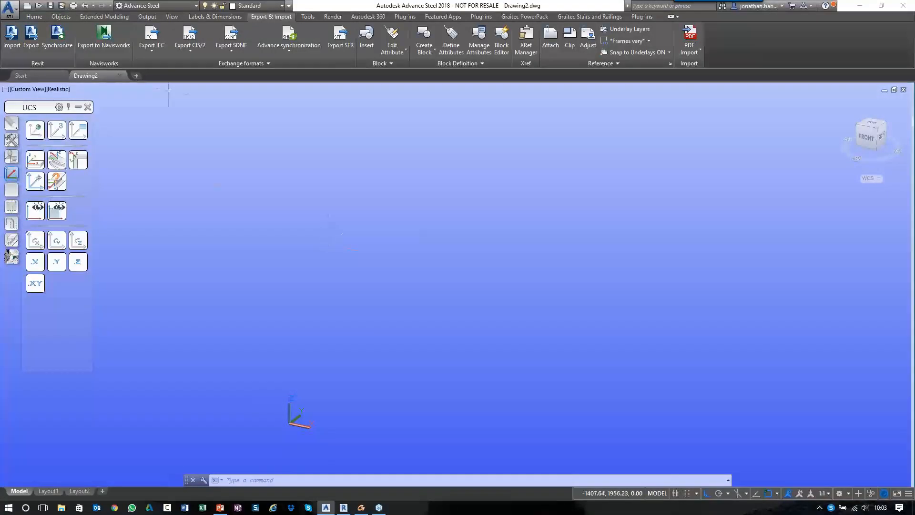
{"action": "left_click", "coordinate": [34, 17]}
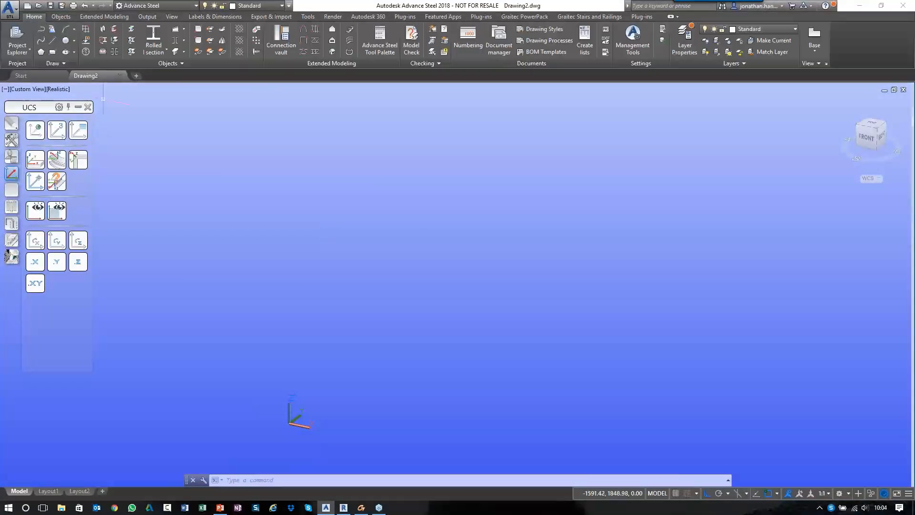
{"action": "left_click", "coordinate": [9, 9]}
{"action": "left_click", "coordinate": [30, 125]}
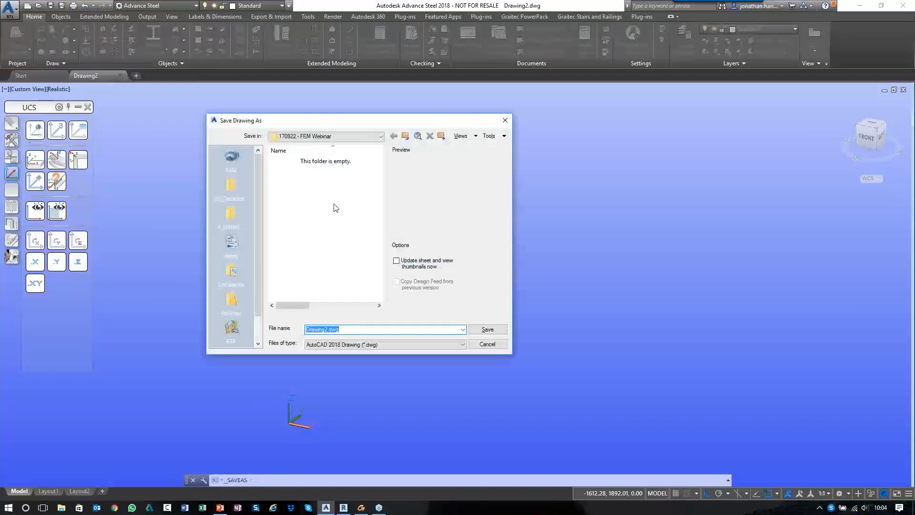
{"action": "left_click", "coordinate": [305, 137]}
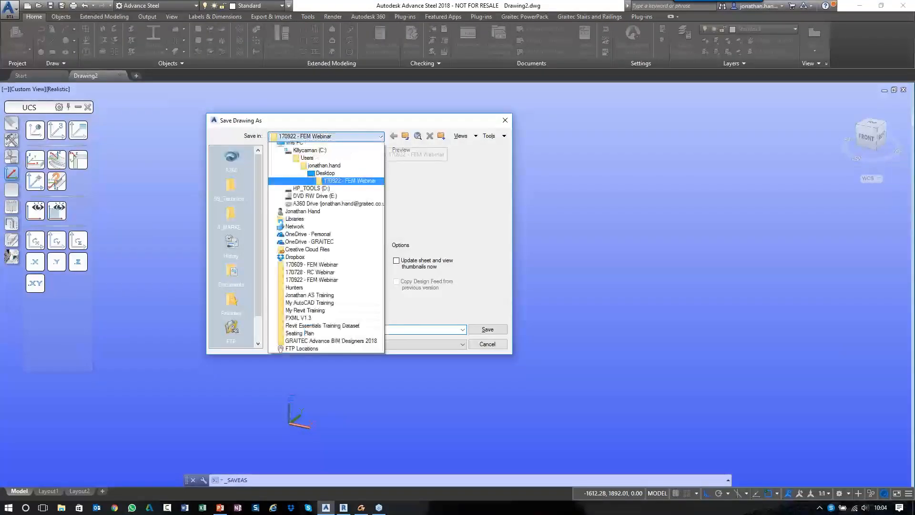
{"action": "left_click", "coordinate": [330, 191]}
{"action": "double_click", "coordinate": [347, 329]}
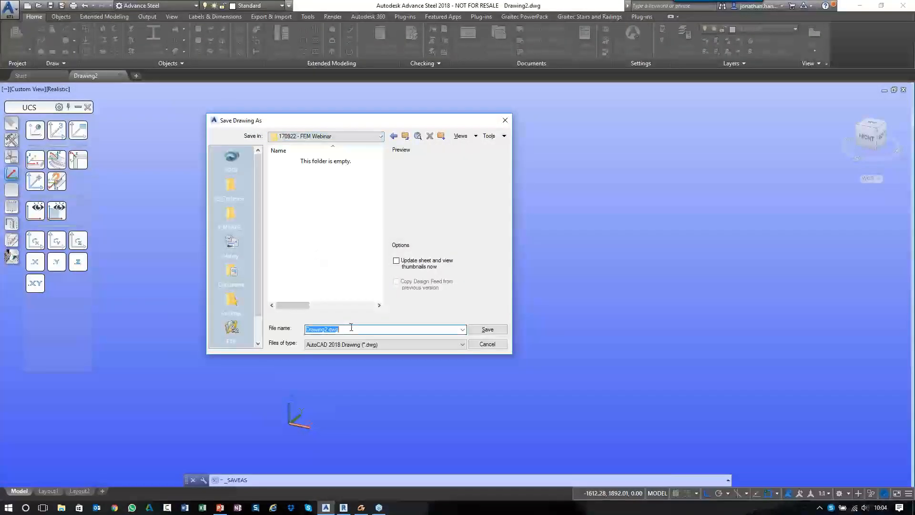
{"action": "type", "text": "AS File"}
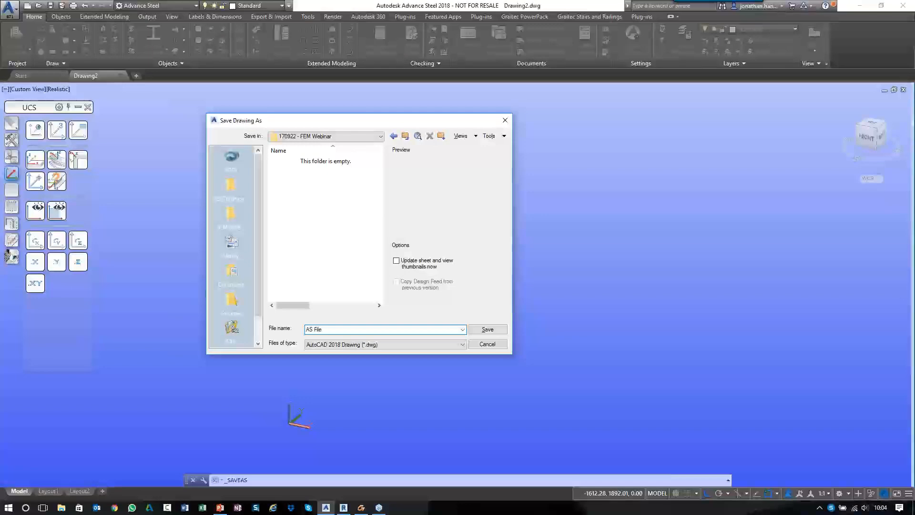
{"action": "key", "text": "Return"}
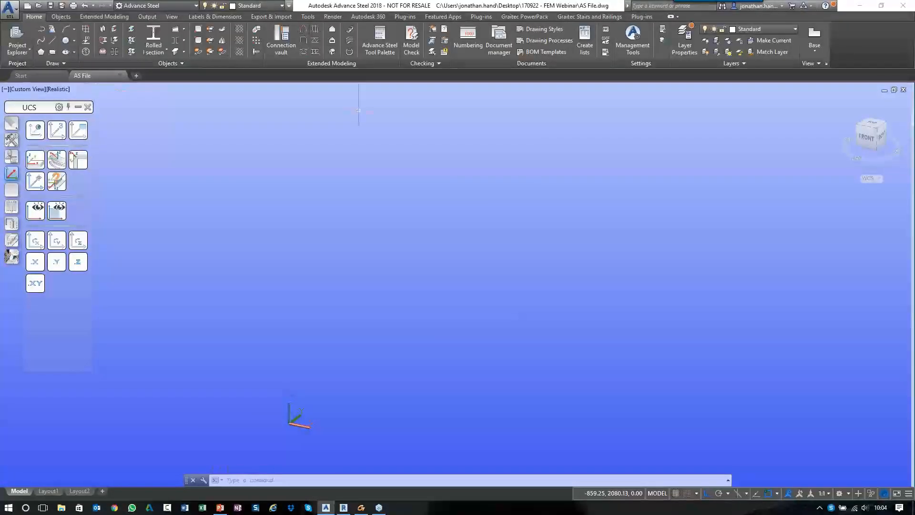
Step: Create a portal frame from the origin 0,0 with a span of 12000, eaves level of 5000 and total height of 6000
{"action": "type", "text": "0,0"}
{"action": "key", "text": "Return"}
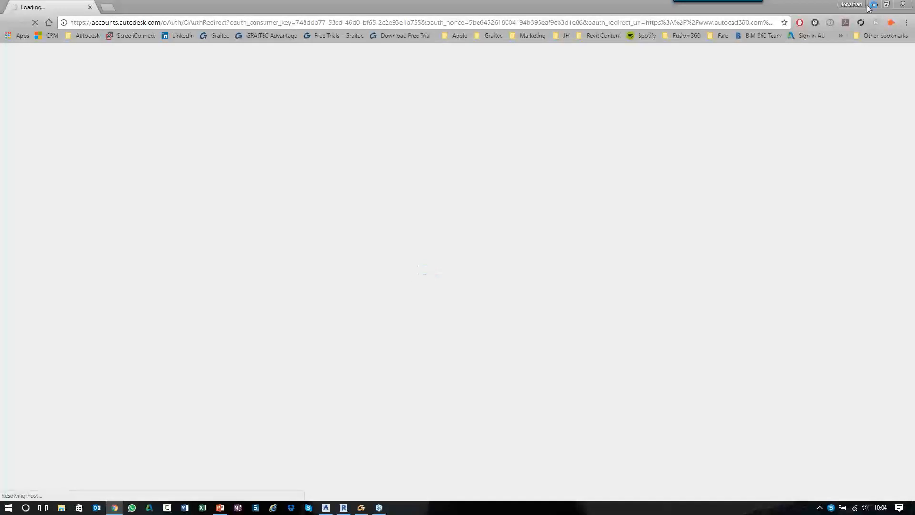
{"action": "left_click", "coordinate": [877, 5]}
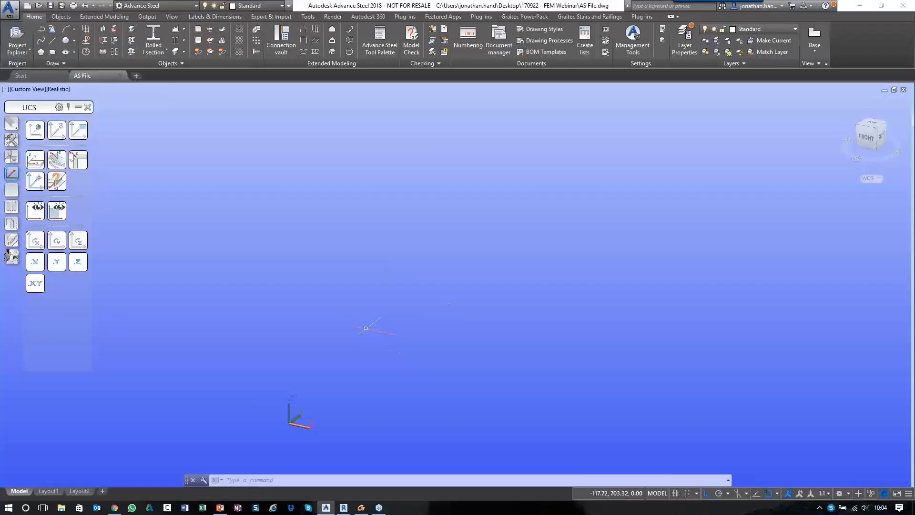
{"action": "left_click", "coordinate": [303, 31]}
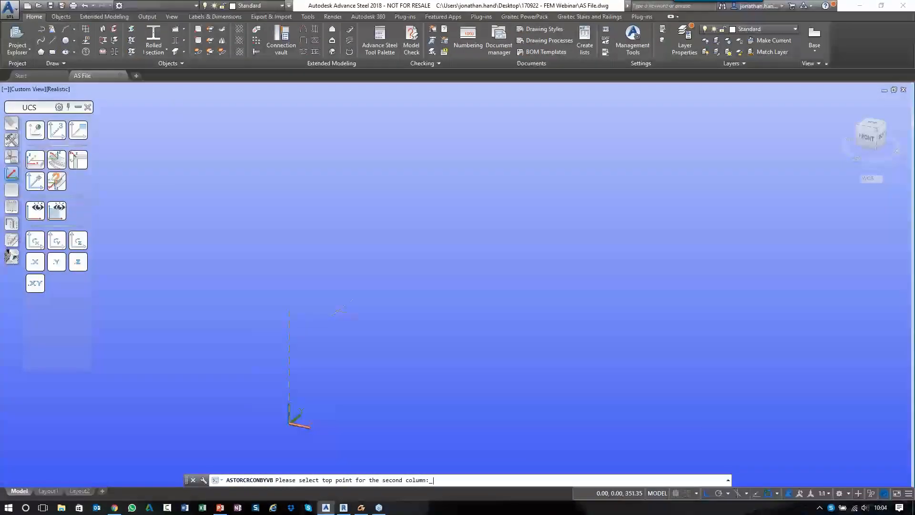
{"action": "type", "text": "12000"}
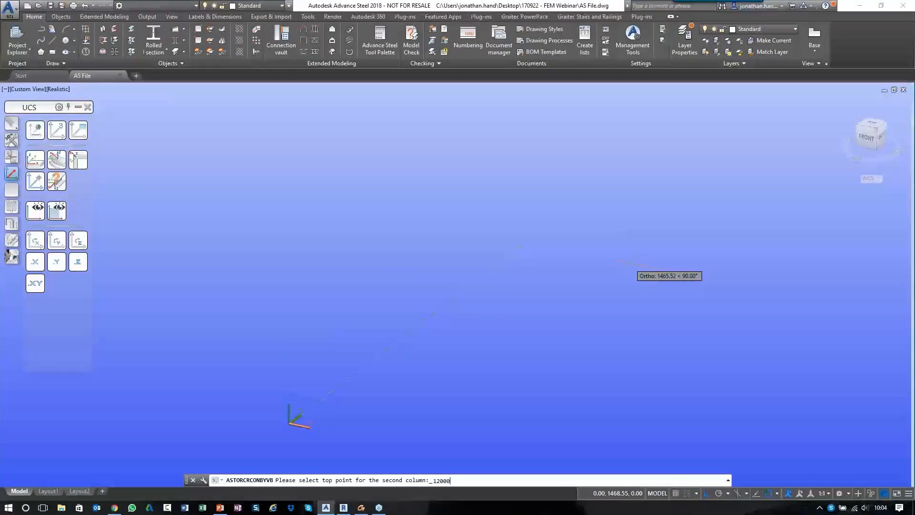
{"action": "key", "text": "Return"}
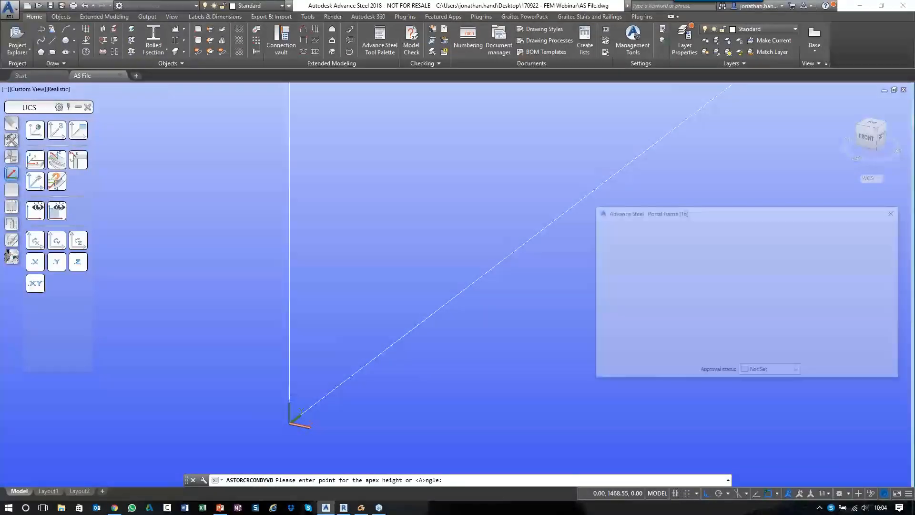
{"action": "scroll", "coordinate": [503, 320], "scroll_direction": "down", "scroll_amount": 12}
{"action": "middle_click_drag", "start_coordinate": [530, 276], "coordinate": [392, 282]}
{"action": "scroll", "coordinate": [396, 292], "scroll_direction": "up", "scroll_amount": 3}
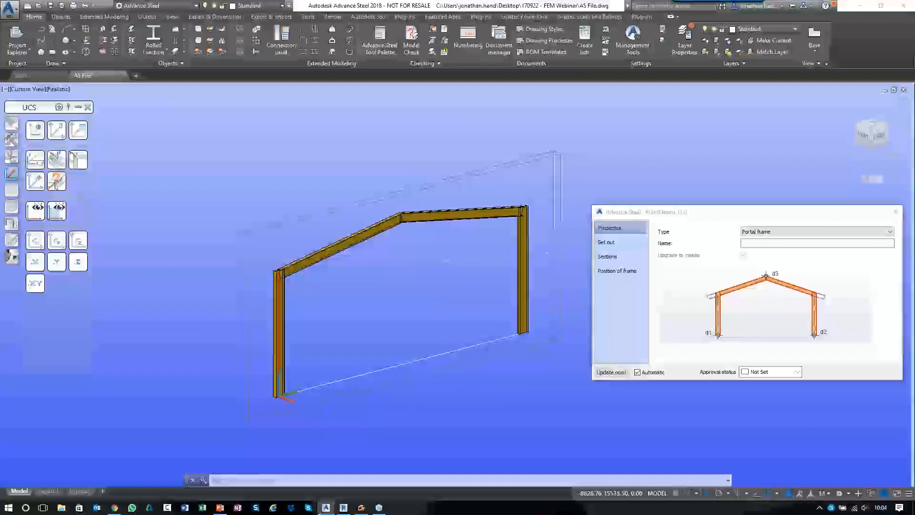
Step: Set the portal frame's roof slope to 12 degrees, review its section and position settings, and close its properties
{"action": "left_click", "coordinate": [606, 243]}
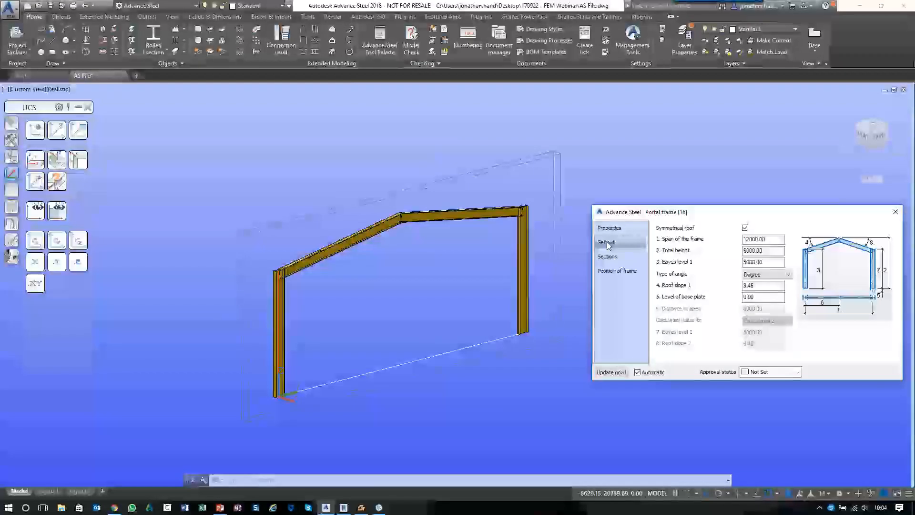
{"action": "left_click_drag", "start_coordinate": [768, 286], "coordinate": [723, 286]}
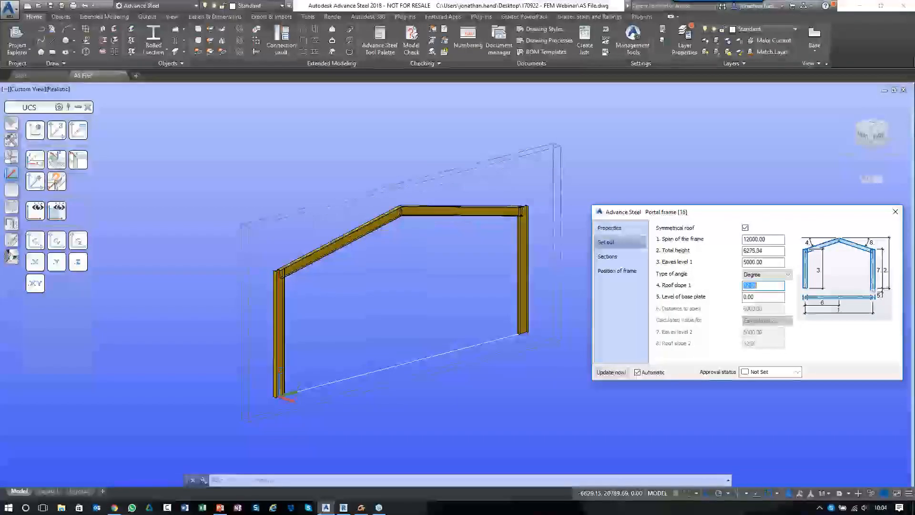
{"action": "left_click", "coordinate": [620, 257]}
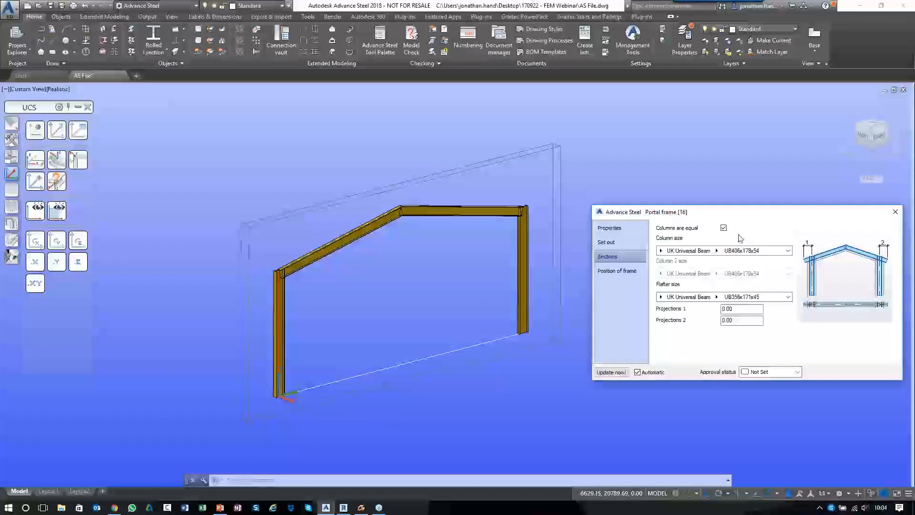
{"action": "left_click", "coordinate": [619, 272]}
{"action": "left_click", "coordinate": [622, 257]}
{"action": "left_click", "coordinate": [896, 212]}
Step: Copy the whole portal frame four times at a spacing of 5000 along X
{"action": "scroll", "coordinate": [471, 245], "scroll_direction": "down", "scroll_amount": 3}
{"action": "mouse_move", "coordinate": [449, 262]}
{"action": "middle_mouse_down", "text": "shift"}
{"action": "mouse_move", "coordinate": [433, 270]}
{"action": "mouse_move", "coordinate": [453, 281]}
{"action": "middle_mouse_up", "text": "shift"}
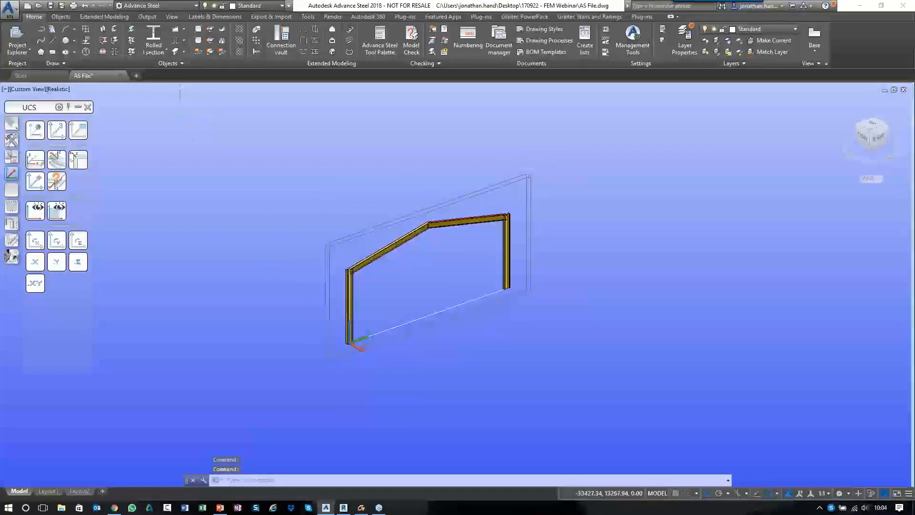
{"action": "left_click", "coordinate": [12, 140]}
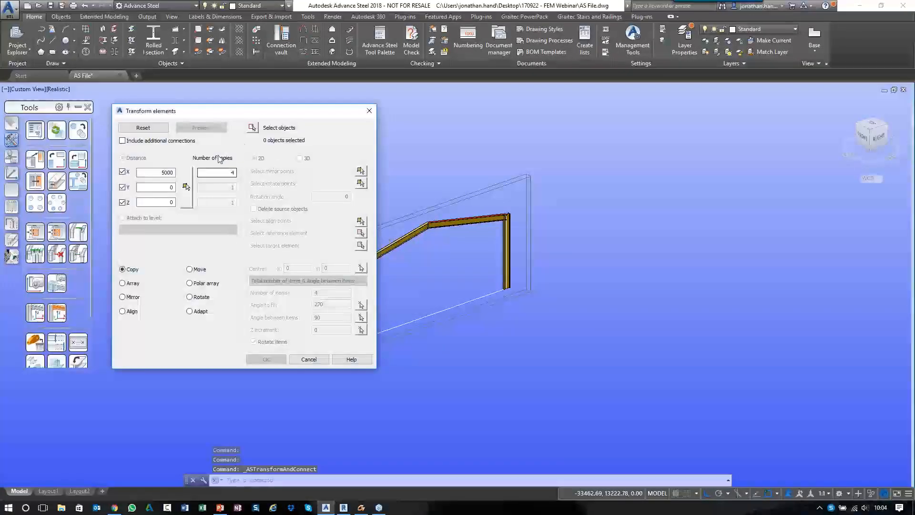
{"action": "left_click", "coordinate": [253, 127]}
{"action": "left_click", "coordinate": [548, 298]}
{"action": "left_click", "coordinate": [322, 223]}
{"action": "key", "text": "Return"}
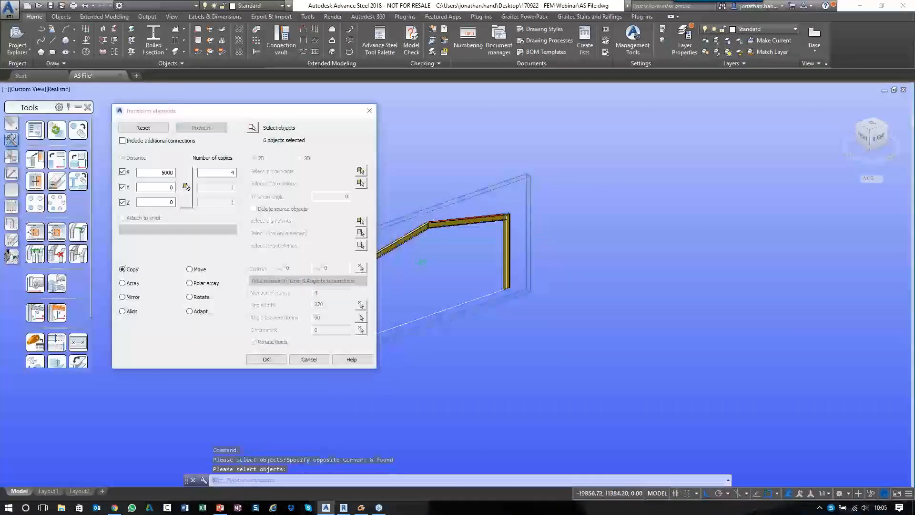
{"action": "left_click", "coordinate": [267, 358]}
Step: Place a beam at eaves level between the column tops of the first two frames, on the origin side
{"action": "scroll", "coordinate": [407, 270], "scroll_direction": "down", "scroll_amount": 3}
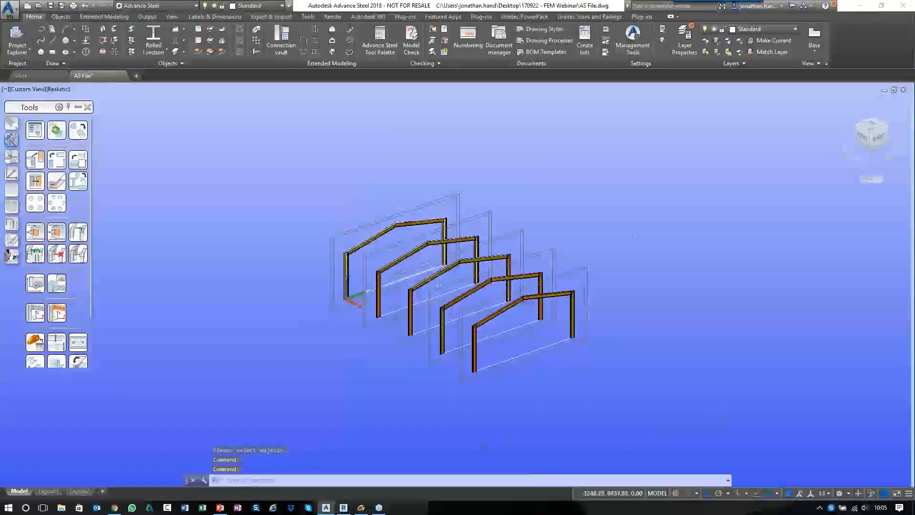
{"action": "middle_click_drag", "start_coordinate": [420, 286], "coordinate": [516, 313], "text": "shift"}
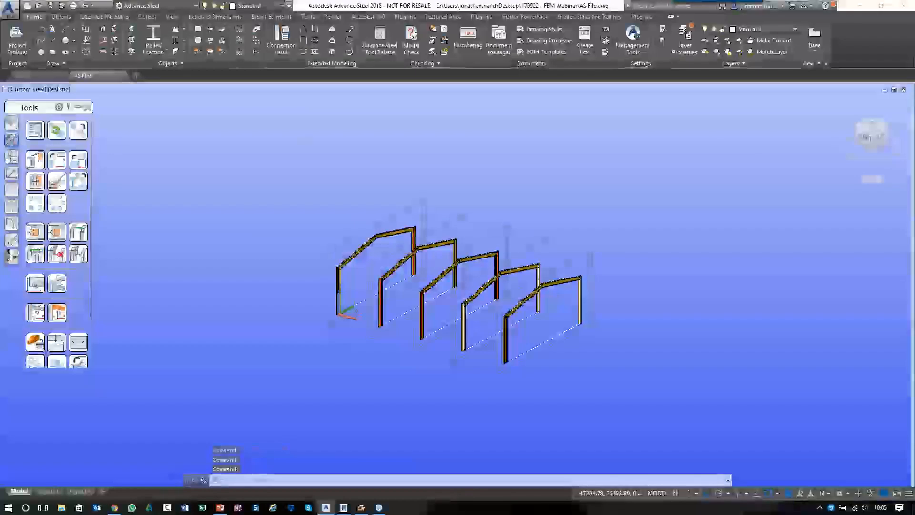
{"action": "left_click", "coordinate": [154, 53]}
{"action": "left_click", "coordinate": [151, 74]}
{"action": "scroll", "coordinate": [353, 285], "scroll_direction": "up", "scroll_amount": 5}
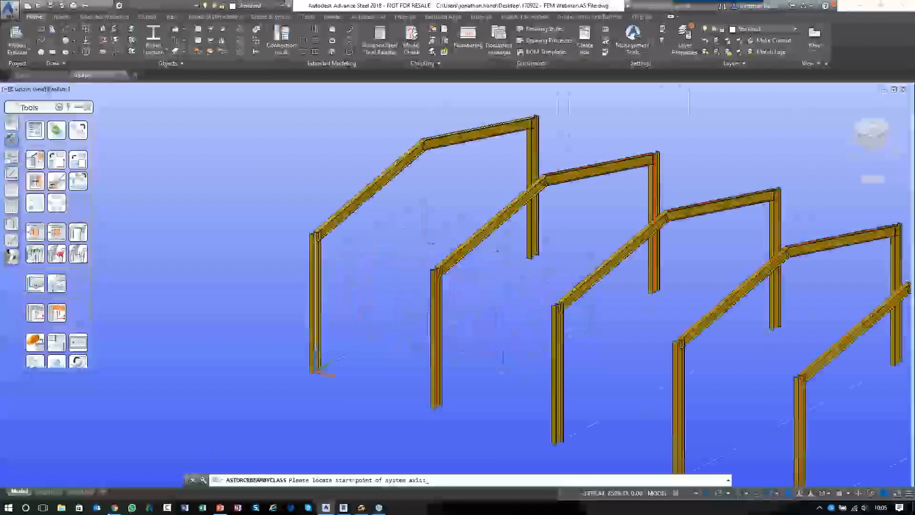
{"action": "left_click", "coordinate": [315, 233]}
{"action": "left_click", "coordinate": [436, 270]}
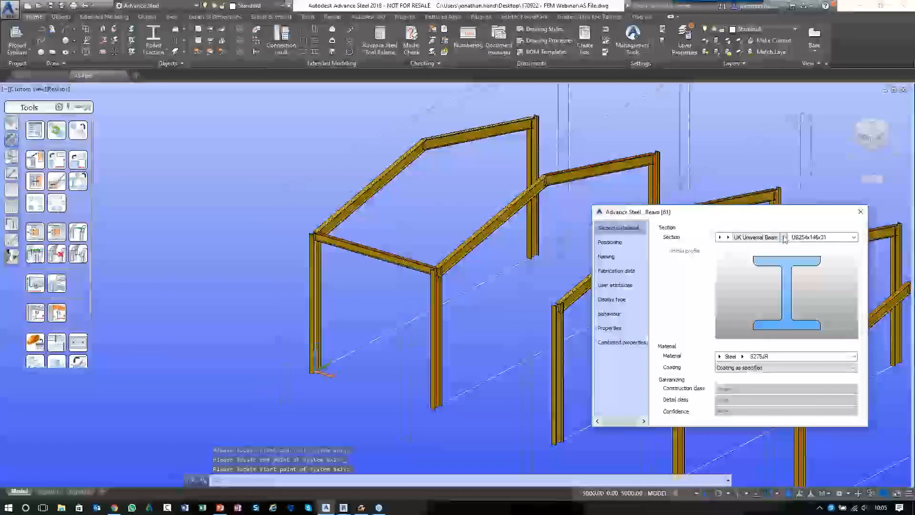
Step: Change the new eaves beam's section, check its naming properties, and close its properties
{"action": "left_click", "coordinate": [764, 236]}
{"action": "left_click", "coordinate": [787, 258]}
{"action": "left_click", "coordinate": [606, 257]}
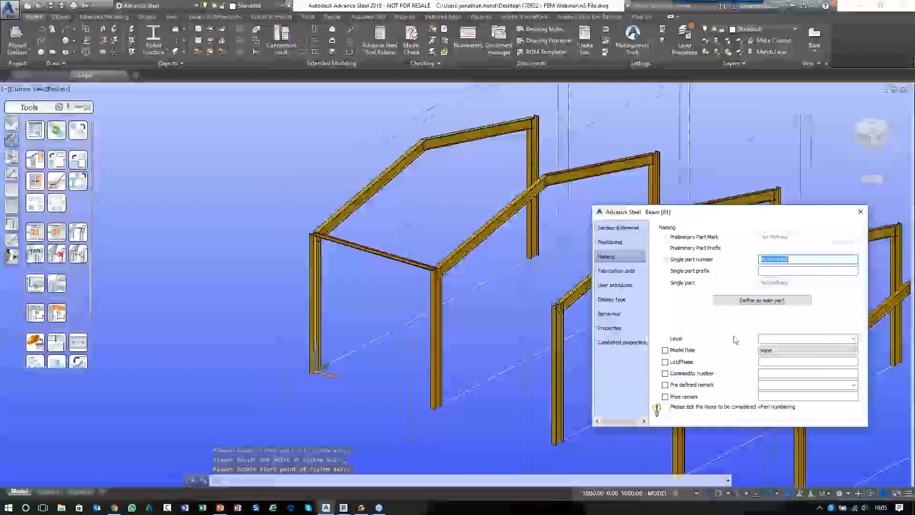
{"action": "left_click", "coordinate": [860, 212]}
Step: Copy the eaves beam across the first bay to the column tops on the opposite side
{"action": "scroll", "coordinate": [389, 267], "scroll_direction": "down", "scroll_amount": 7}
{"action": "middle_click_drag", "start_coordinate": [394, 260], "coordinate": [334, 279]}
{"action": "type", "text": "co"}
{"action": "key", "text": "Return"}
{"action": "scroll", "coordinate": [334, 280], "scroll_direction": "up", "scroll_amount": 5}
{"action": "left_click", "coordinate": [293, 301]}
{"action": "key", "text": "Return"}
{"action": "left_click", "coordinate": [324, 284]}
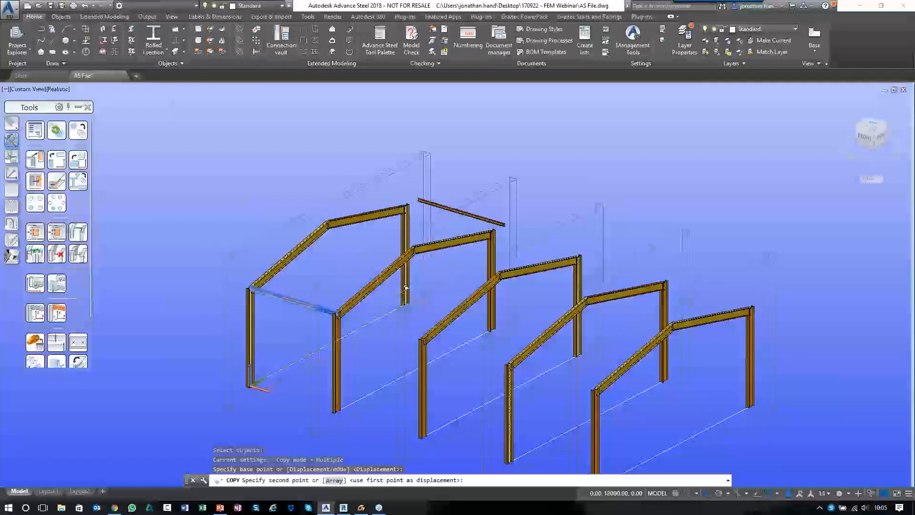
{"action": "left_click", "coordinate": [493, 232]}
{"action": "key", "text": "Escape"}
{"action": "key", "text": "Escape"}
{"action": "key", "text": "Escape"}
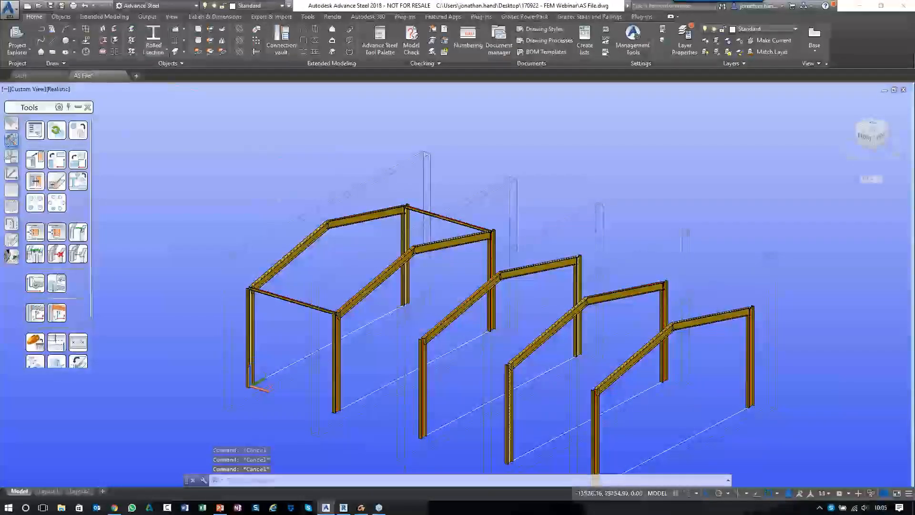
Step: Copy both eaves beams along the building into the three remaining bays, using the column bases as reference points
{"action": "type", "text": "co COPY"}
{"action": "key", "text": "Return"}
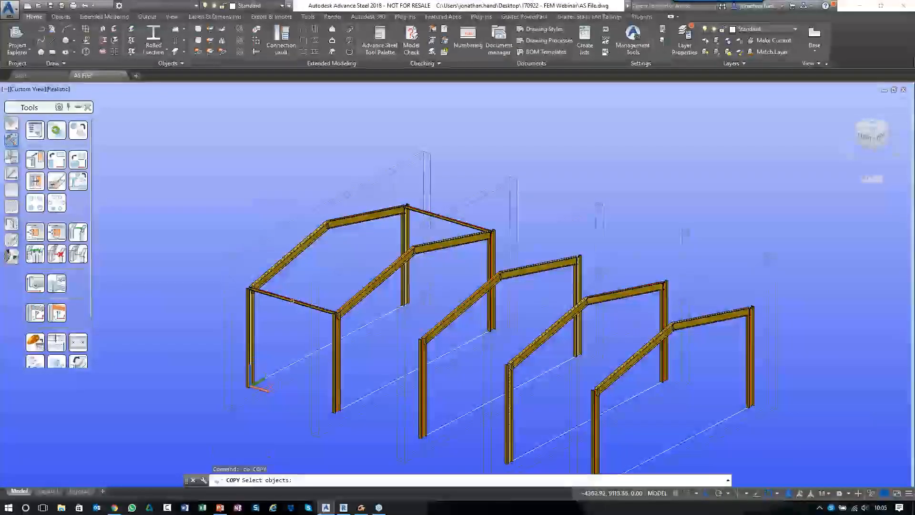
{"action": "left_click", "coordinate": [448, 219]}
{"action": "left_click", "coordinate": [431, 213]}
{"action": "scroll", "coordinate": [351, 263], "scroll_direction": "down", "scroll_amount": 2}
{"action": "key", "text": "Return"}
{"action": "left_click", "coordinate": [286, 340]}
{"action": "left_click", "coordinate": [341, 356]}
{"action": "left_click", "coordinate": [395, 371]}
{"action": "key", "text": "Escape"}
{"action": "key", "text": "Escape"}
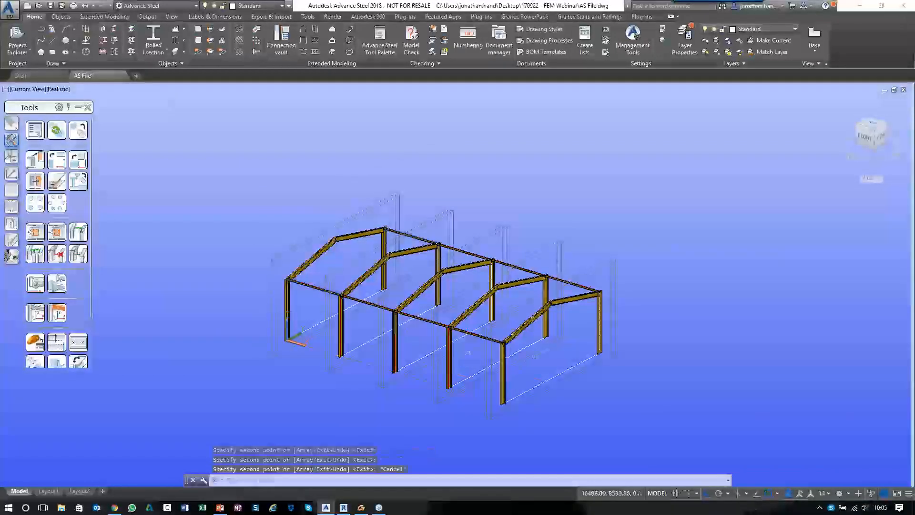
Step: Save the drawing with the completed frame structure
{"action": "middle_click_drag", "start_coordinate": [296, 333], "coordinate": [514, 335], "text": "shift"}
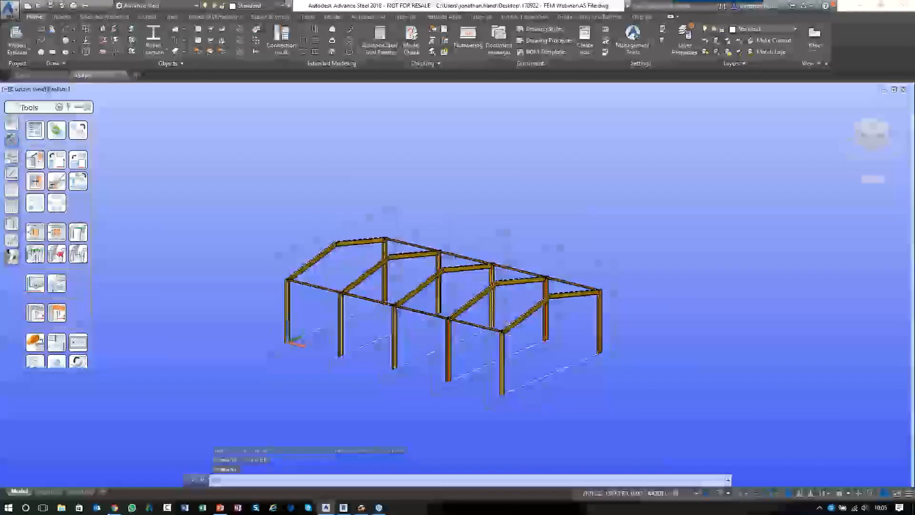
{"action": "scroll", "coordinate": [433, 327], "scroll_direction": "up", "scroll_amount": 2}
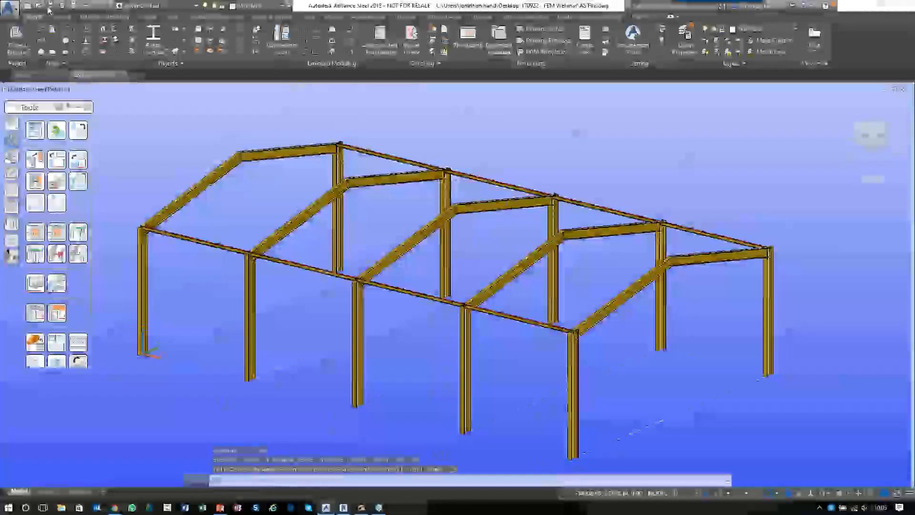
{"action": "key", "text": "ctrl+s"}
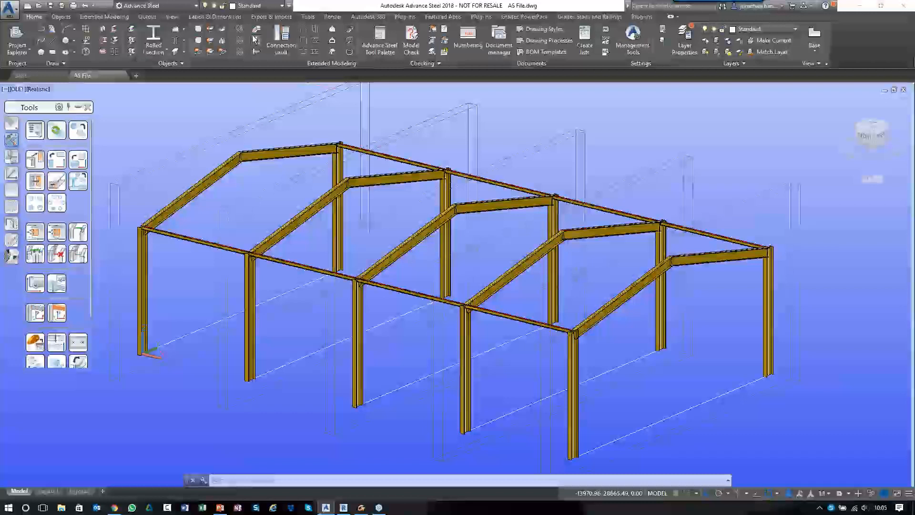
Step: Export the model through Advance export as a Steel markup language file in the 170922 - FEM Webinar folder, and save the model for compatibility
{"action": "left_click", "coordinate": [270, 18]}
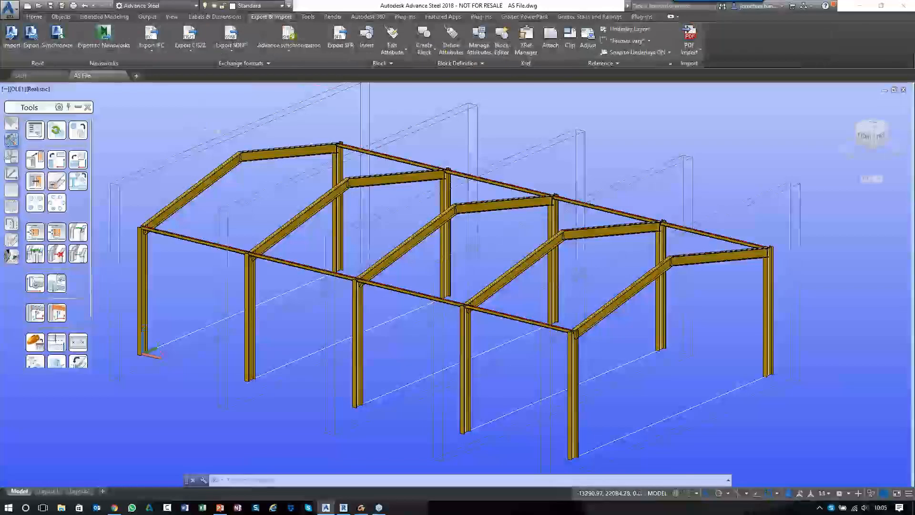
{"action": "left_click", "coordinate": [289, 48]}
{"action": "left_click", "coordinate": [296, 69]}
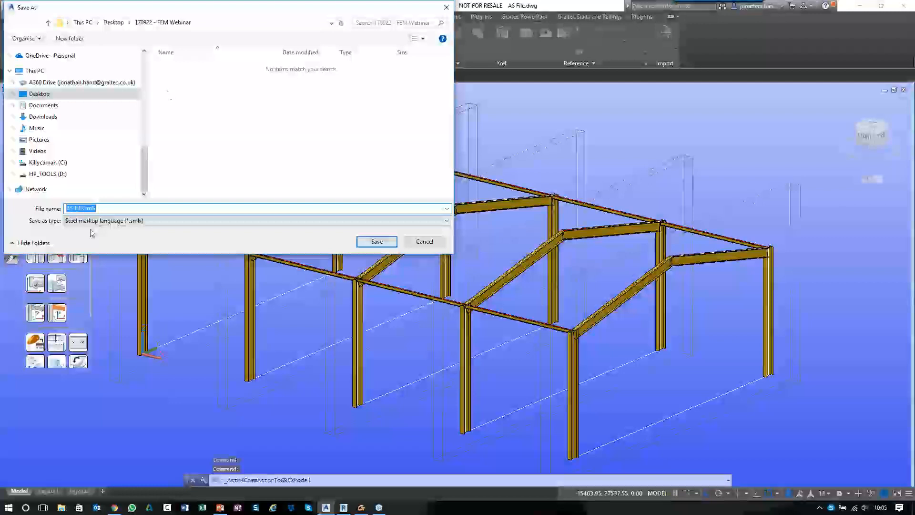
{"action": "left_click", "coordinate": [377, 242]}
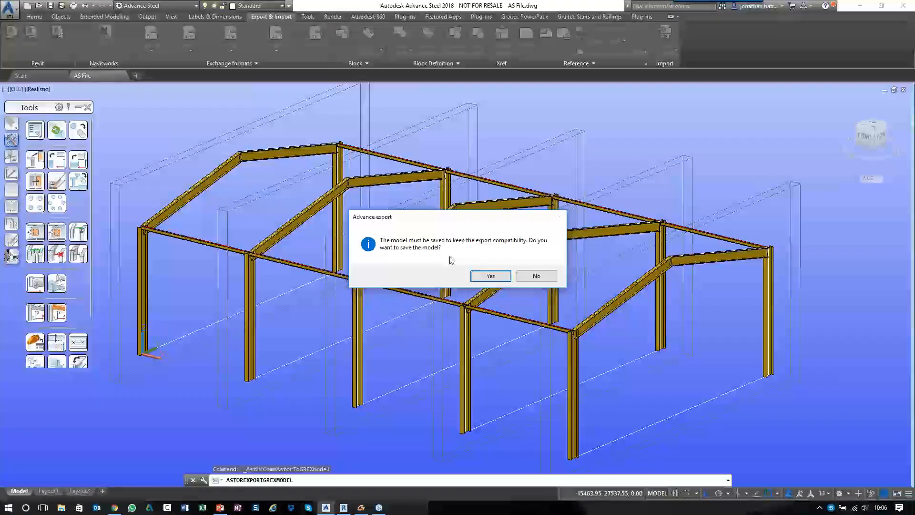
{"action": "left_click", "coordinate": [490, 276]}
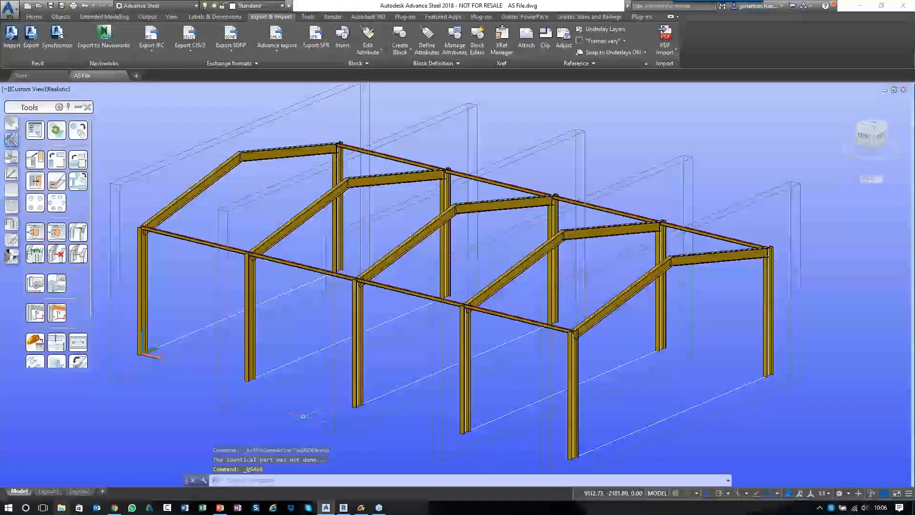
Step: Browse to the 170922 - FEM Webinar folder on the desktop and check it for the exported model file
{"action": "left_click", "coordinate": [61, 507]}
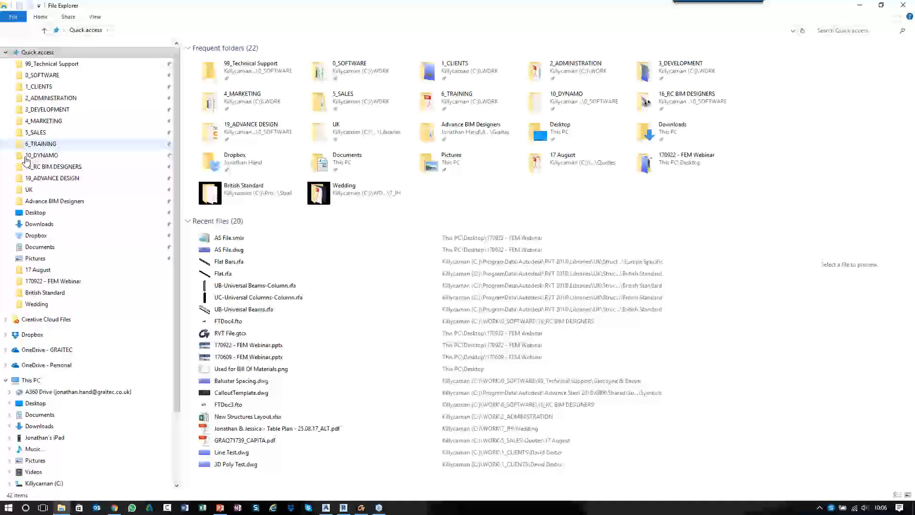
{"action": "left_click", "coordinate": [35, 212]}
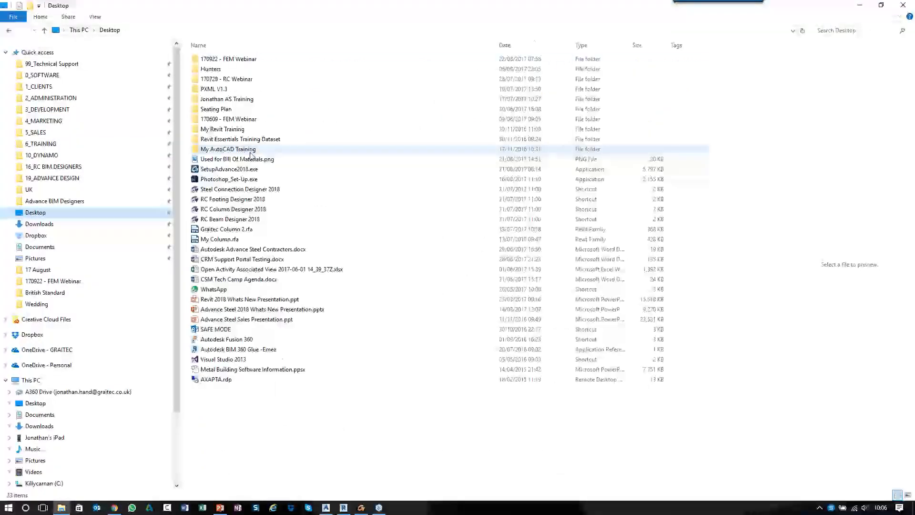
{"action": "double_click", "coordinate": [222, 59]}
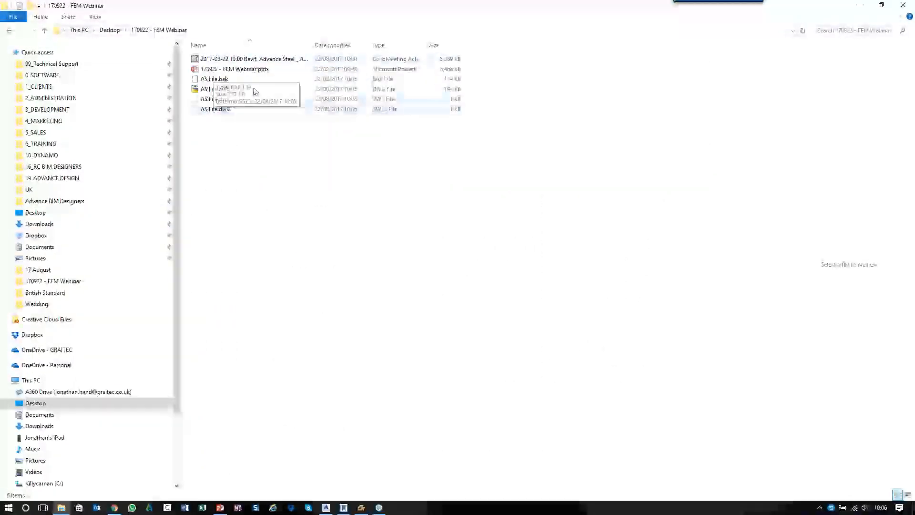
{"action": "double_click", "coordinate": [215, 89]}
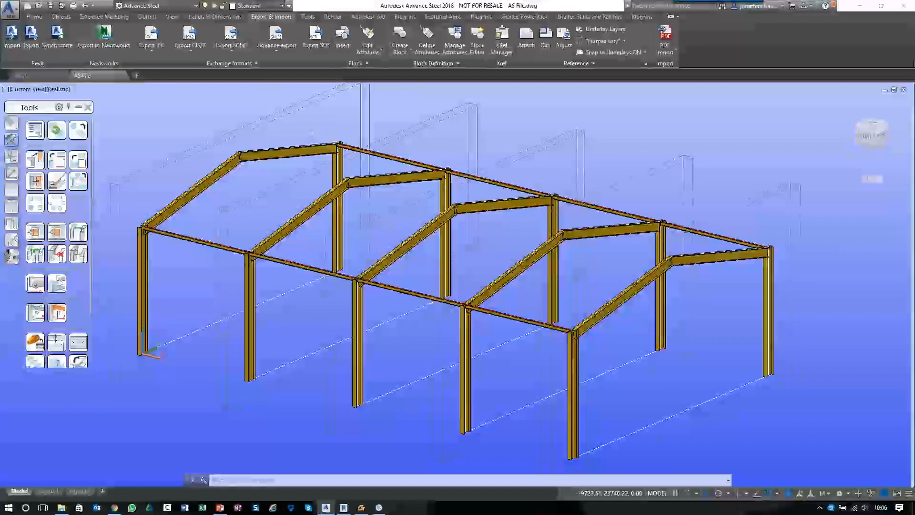
Step: Run the numbering on the frame's parts in Advance Steel and close the numbering results
{"action": "left_click", "coordinate": [468, 36]}
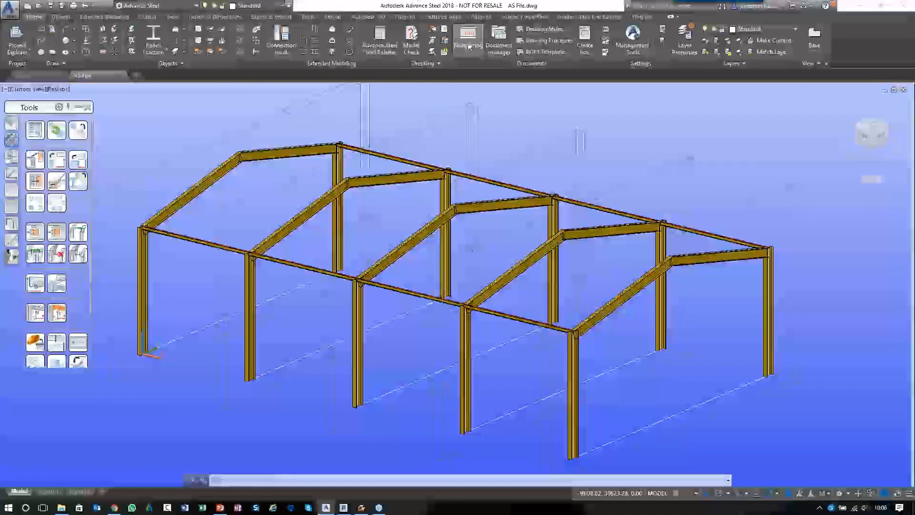
{"action": "left_click", "coordinate": [421, 389]}
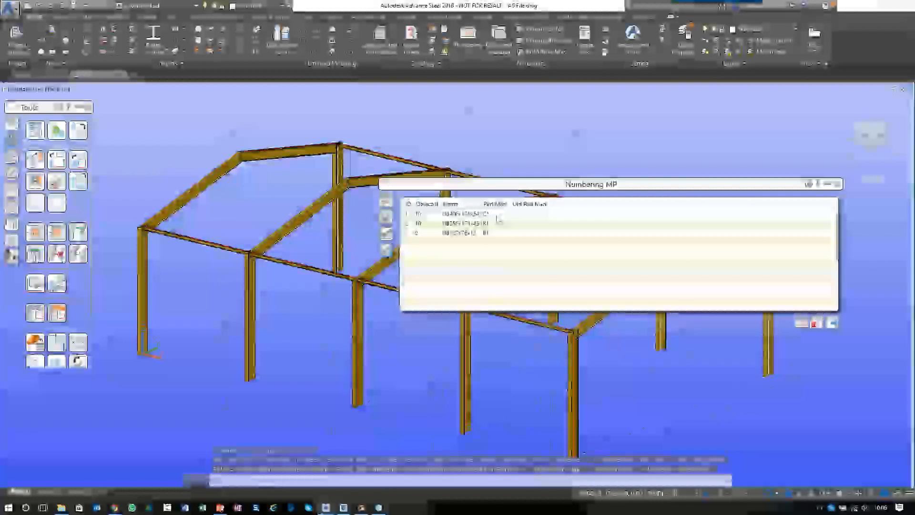
{"action": "left_click", "coordinate": [837, 184]}
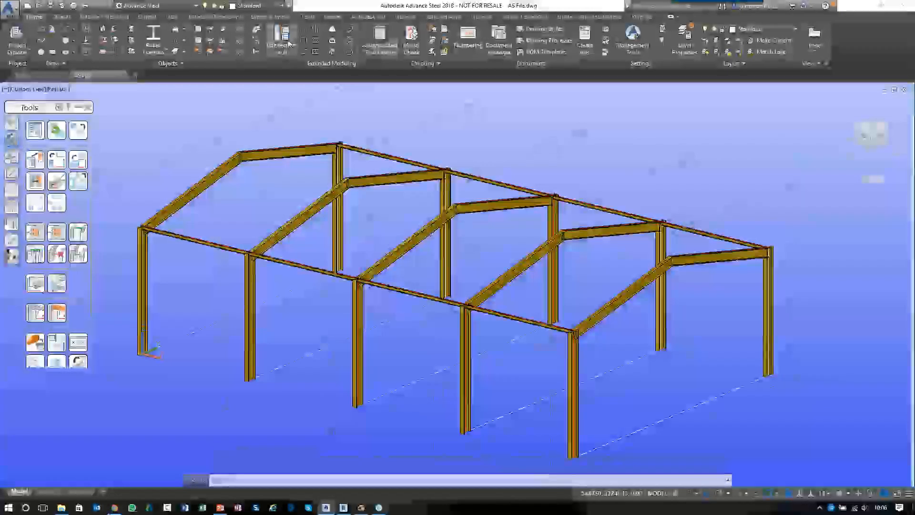
Step: Export the numbered model again with Advance export and save the model to keep export compatibility
{"action": "left_click", "coordinate": [272, 16]}
{"action": "left_click", "coordinate": [276, 45]}
{"action": "left_click", "coordinate": [284, 96]}
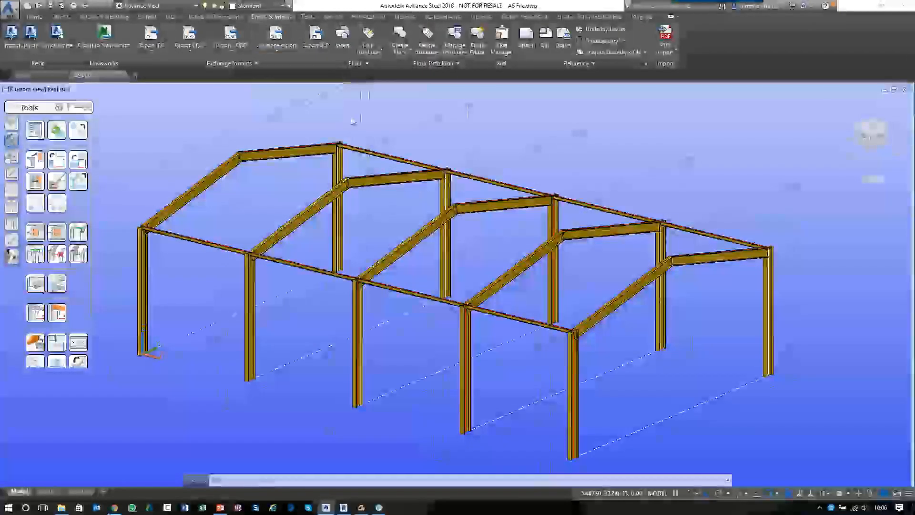
{"action": "left_click", "coordinate": [362, 247]}
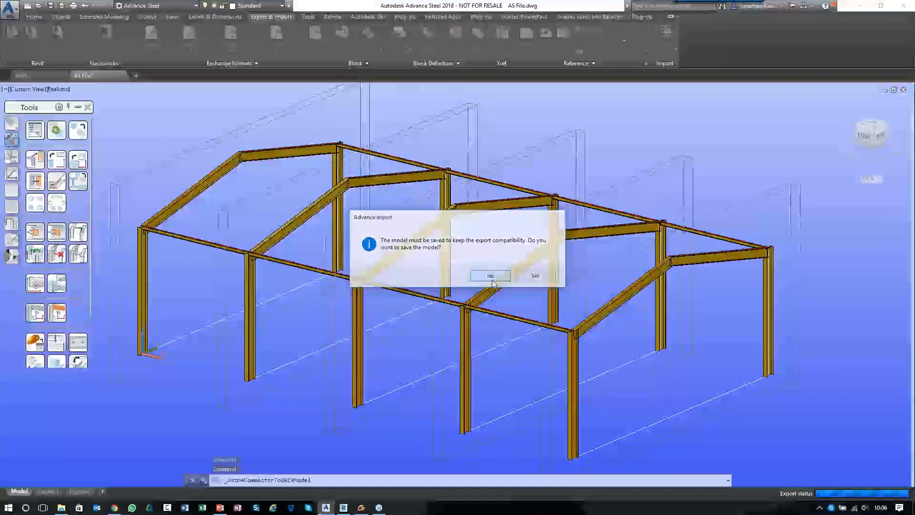
{"action": "left_click", "coordinate": [491, 276]}
Step: Check the 170922 - FEM Webinar folder for AS File.smlx, then return to the frame model
{"action": "left_click", "coordinate": [62, 508]}
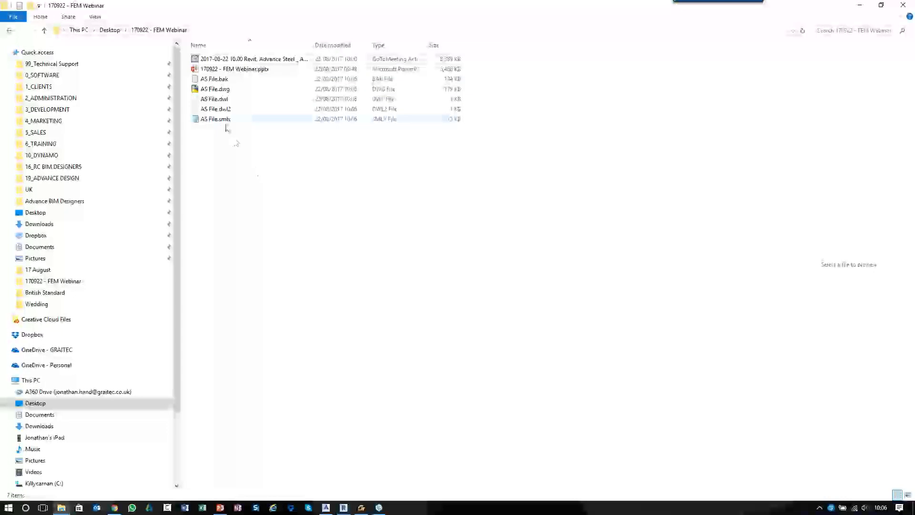
{"action": "left_click", "coordinate": [393, 119]}
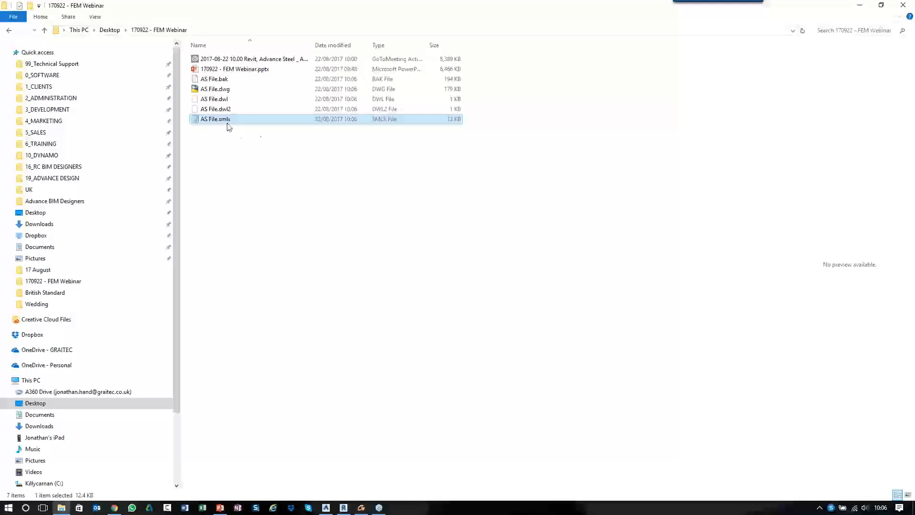
{"action": "left_click", "coordinate": [268, 136]}
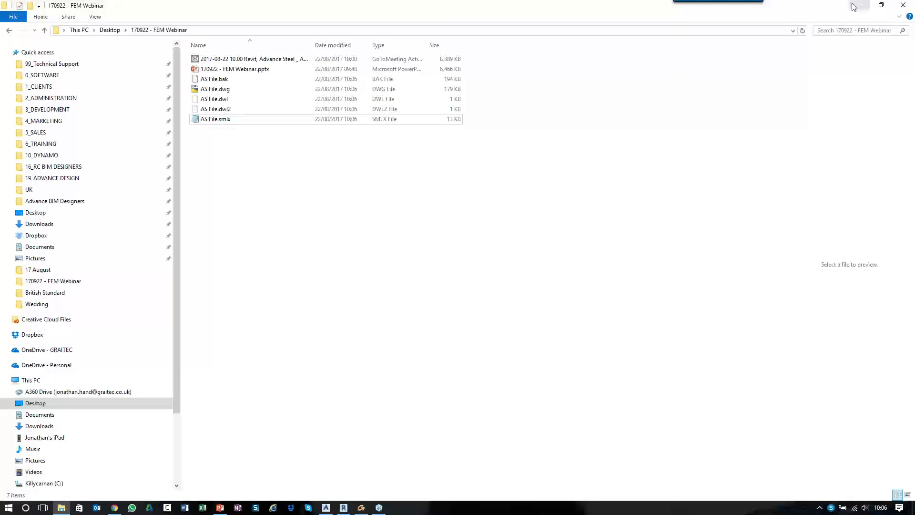
{"action": "left_click", "coordinate": [855, 6]}
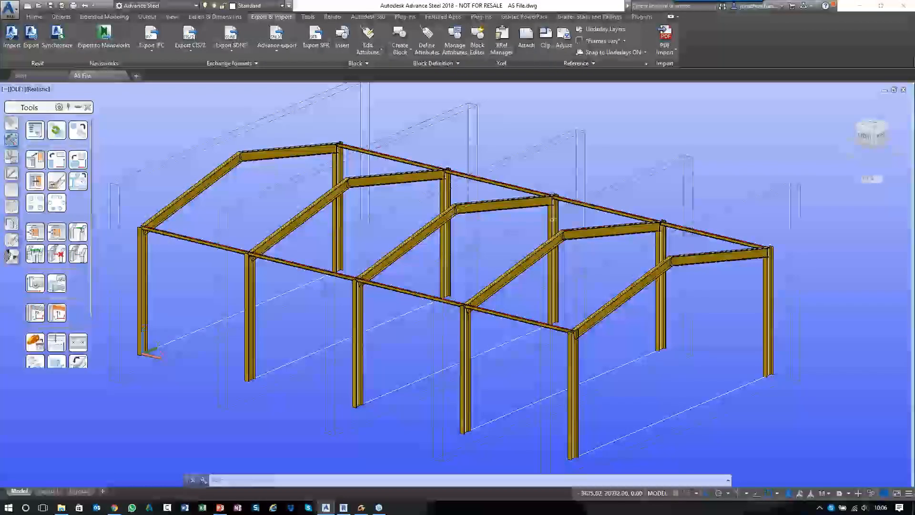
{"action": "middle_click_drag", "start_coordinate": [493, 251], "coordinate": [601, 308], "text": "shift"}
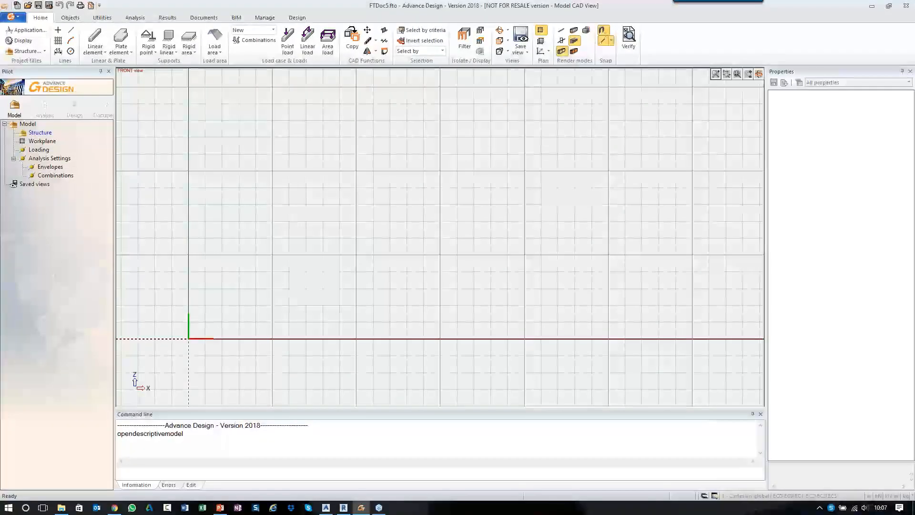
Step: Switch to Advance Design and start a GRAITEC BIM import into the current model
{"action": "left_click", "coordinate": [237, 18]}
{"action": "left_click", "coordinate": [20, 44]}
{"action": "left_click", "coordinate": [20, 49]}
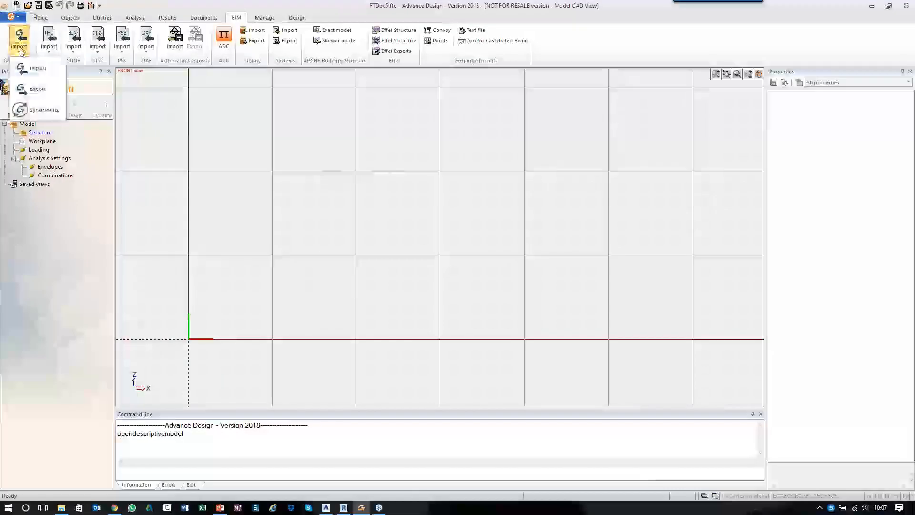
{"action": "left_click", "coordinate": [38, 69]}
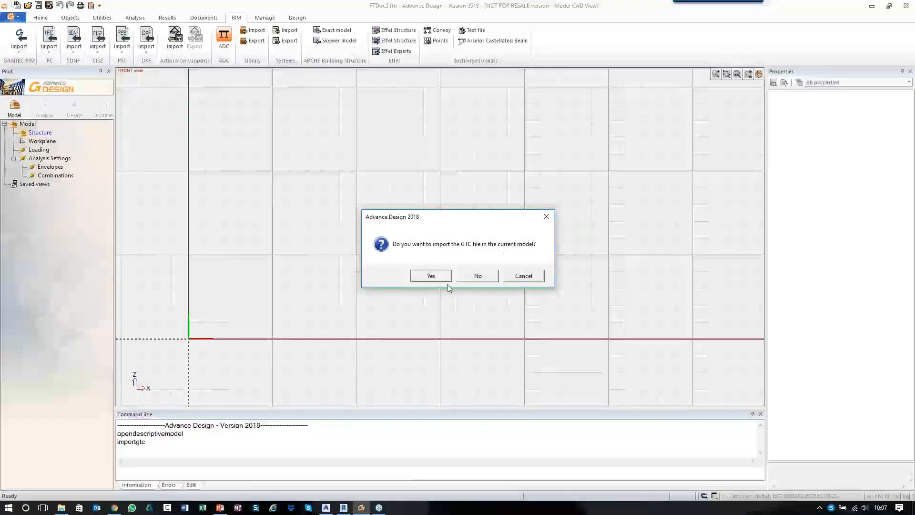
{"action": "left_click", "coordinate": [431, 276]}
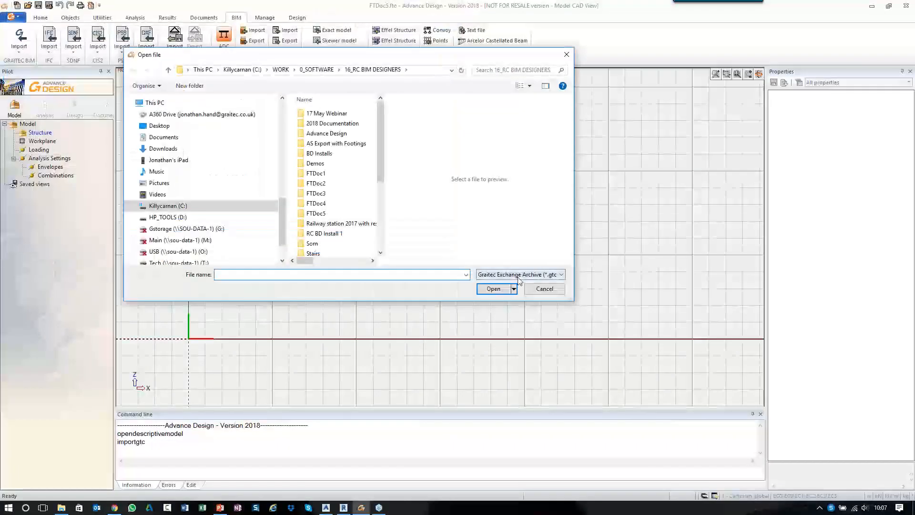
Step: Import the Steel markup language file AS File.smlx from the desktop's 170922 - FEM Webinar folder, assigning the existing S275 material to S275JR
{"action": "left_click", "coordinate": [180, 127]}
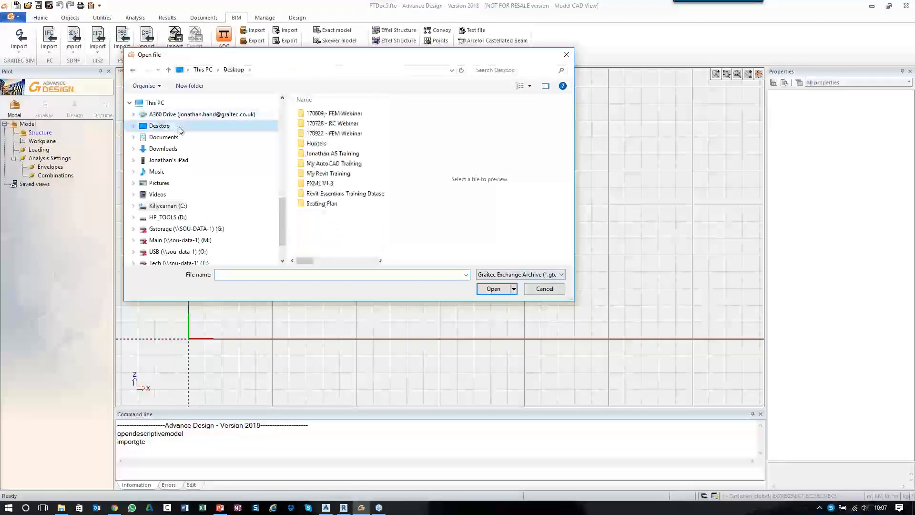
{"action": "double_click", "coordinate": [334, 134]}
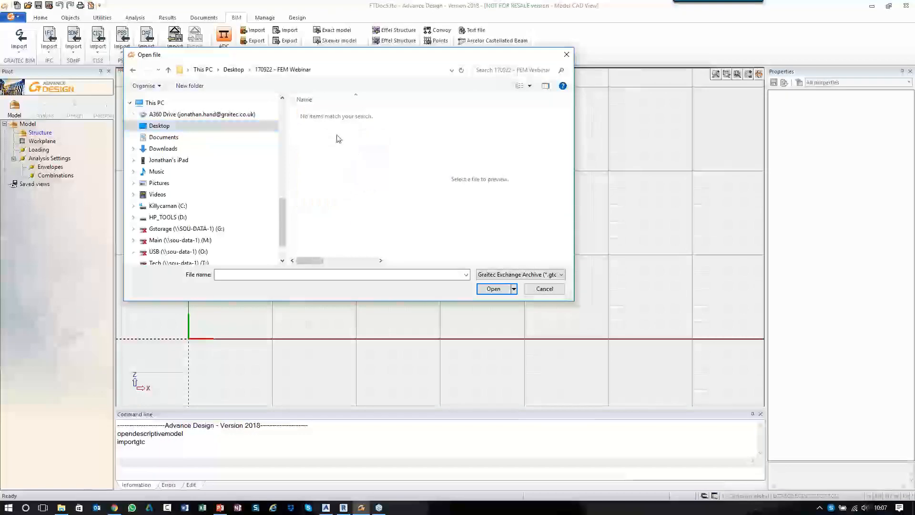
{"action": "left_click", "coordinate": [519, 274]}
{"action": "left_click", "coordinate": [513, 298]}
{"action": "left_click", "coordinate": [323, 113]}
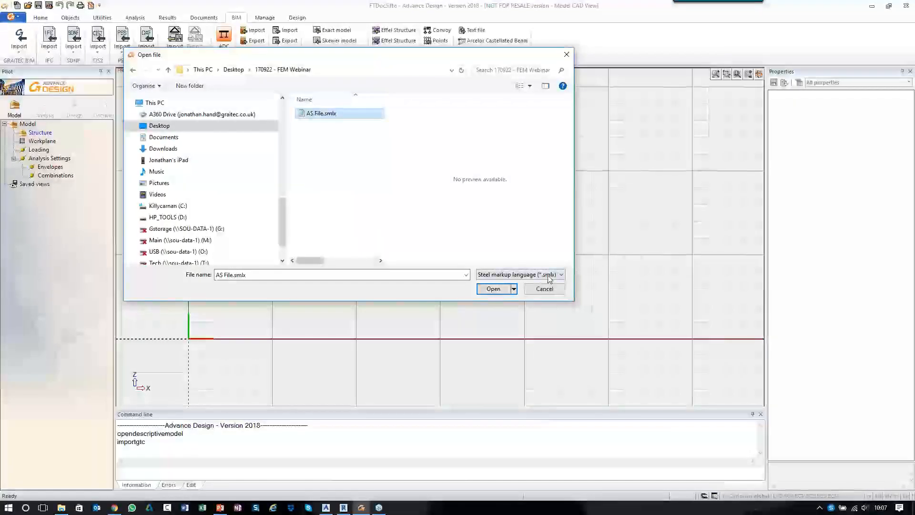
{"action": "left_click", "coordinate": [551, 275]}
{"action": "left_click", "coordinate": [547, 299]}
{"action": "left_click", "coordinate": [327, 114]}
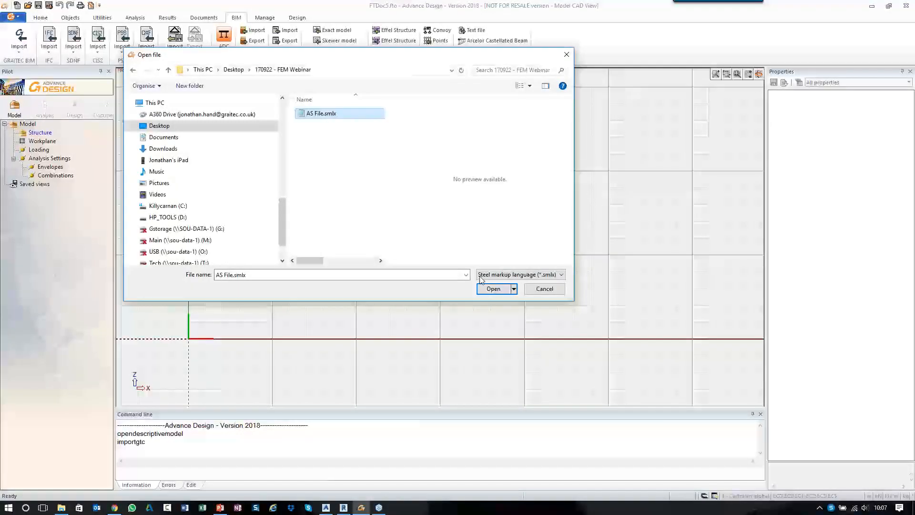
{"action": "left_click", "coordinate": [494, 288]}
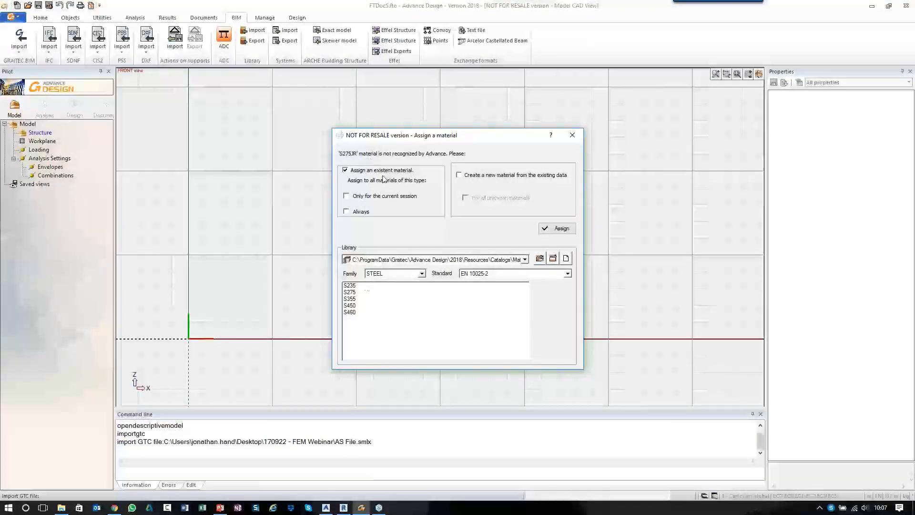
{"action": "left_click", "coordinate": [356, 292]}
{"action": "left_click", "coordinate": [557, 228]}
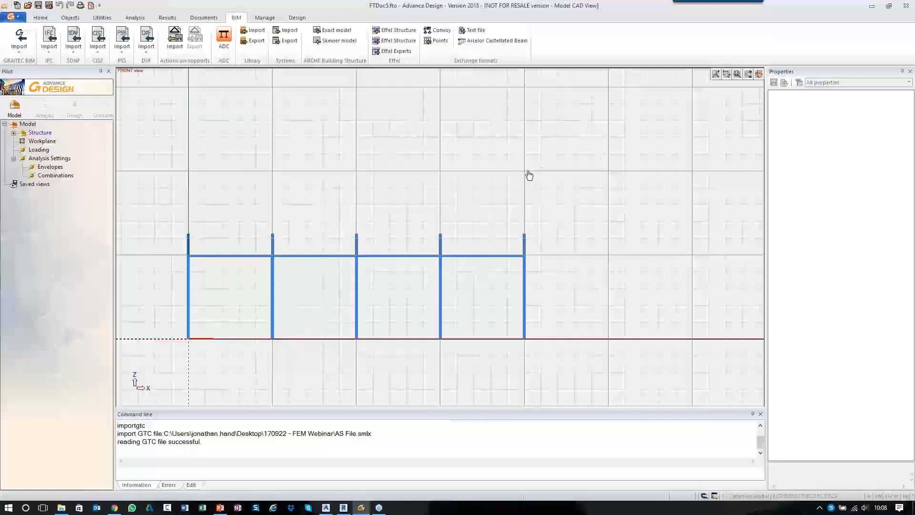
Step: Hide the workplane grid and show the imported portal frames in a three-dimensional view
{"action": "middle_click_drag", "start_coordinate": [513, 200], "coordinate": [595, 220], "text": "shift"}
{"action": "left_click", "coordinate": [41, 17]}
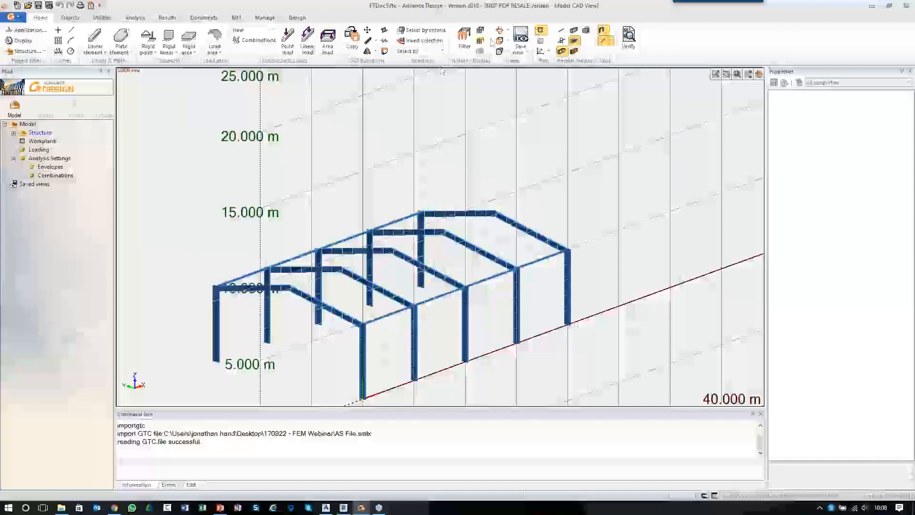
{"action": "left_click", "coordinate": [541, 30]}
{"action": "middle_click_drag", "start_coordinate": [537, 269], "coordinate": [577, 194]}
{"action": "scroll", "coordinate": [511, 261], "scroll_direction": "up", "scroll_amount": 1}
{"action": "middle_click_drag", "start_coordinate": [512, 261], "coordinate": [539, 270], "text": "shift"}
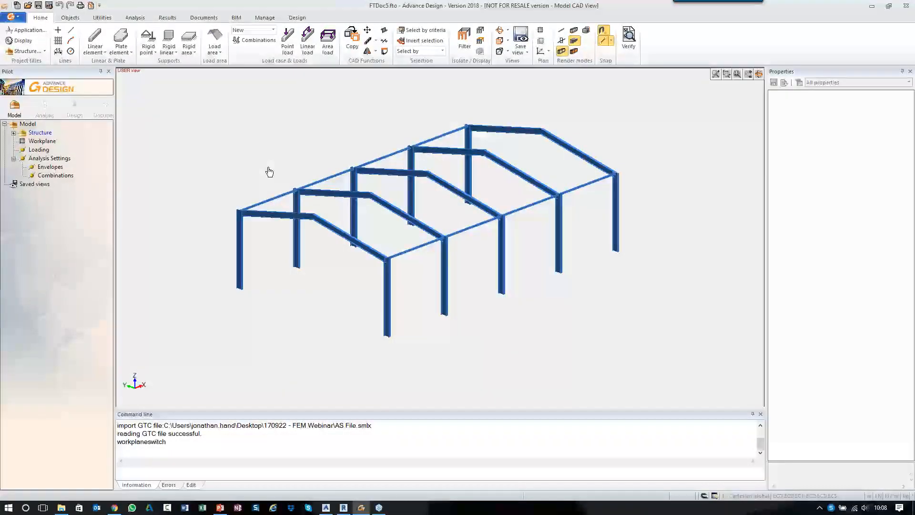
{"action": "middle_click_drag", "start_coordinate": [319, 148], "coordinate": [306, 181]}
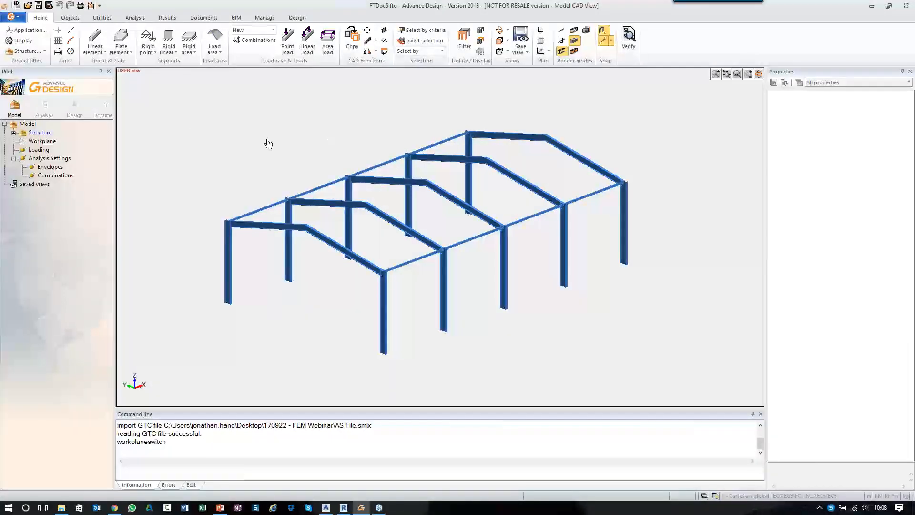
Step: Create a Dead Loads load case family under Loading
{"action": "left_click", "coordinate": [44, 151]}
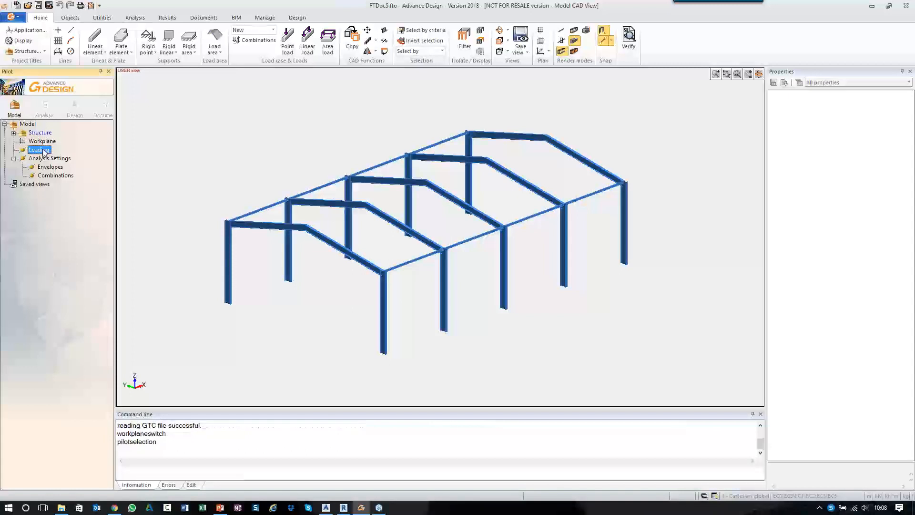
{"action": "right_click", "coordinate": [44, 151]}
{"action": "left_click", "coordinate": [67, 156]}
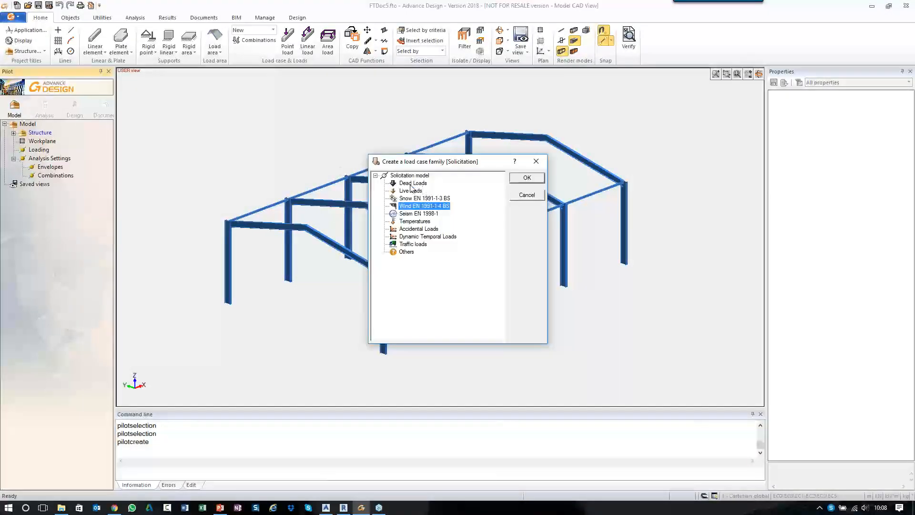
{"action": "left_click", "coordinate": [525, 178]}
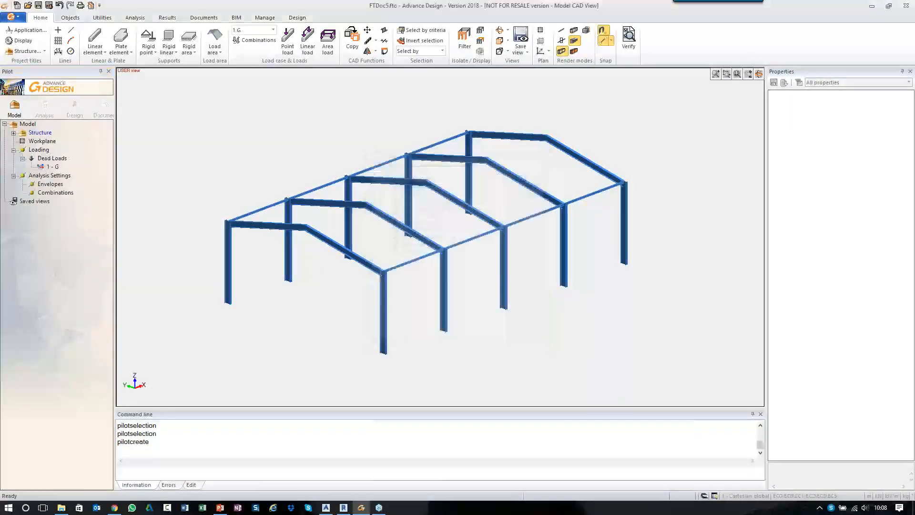
Step: Examine the self-weight components of the dead load case G, including the Z direction
{"action": "left_click", "coordinate": [52, 167]}
{"action": "left_click", "coordinate": [779, 166]}
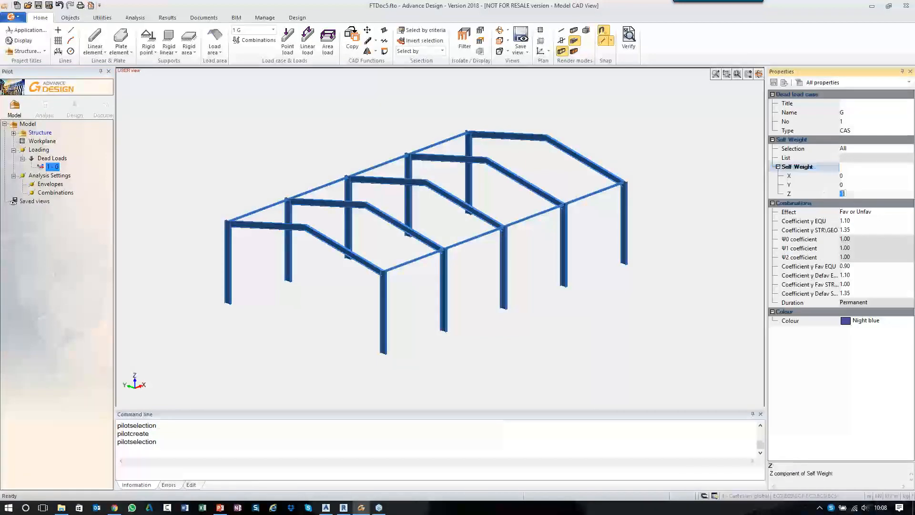
{"action": "left_click", "coordinate": [859, 195]}
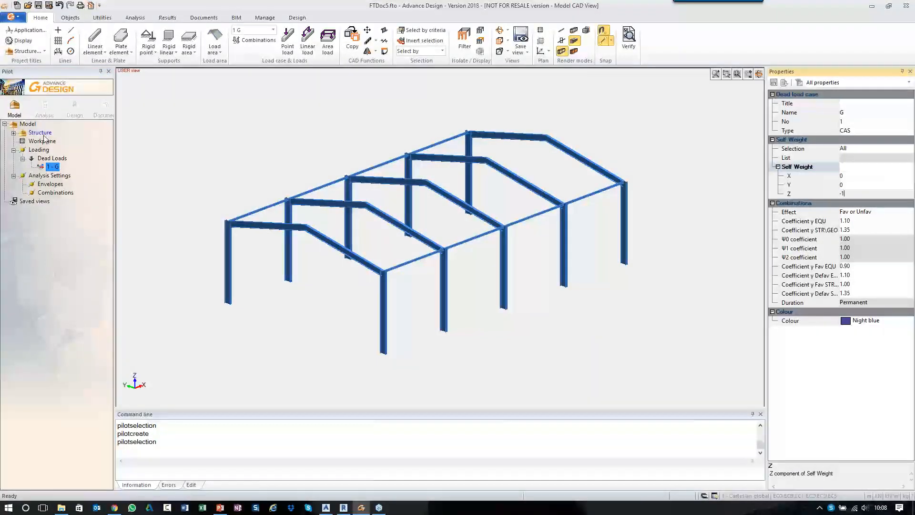
Step: Create a new system under Structure and name it "Fottings"
{"action": "left_click", "coordinate": [13, 133]}
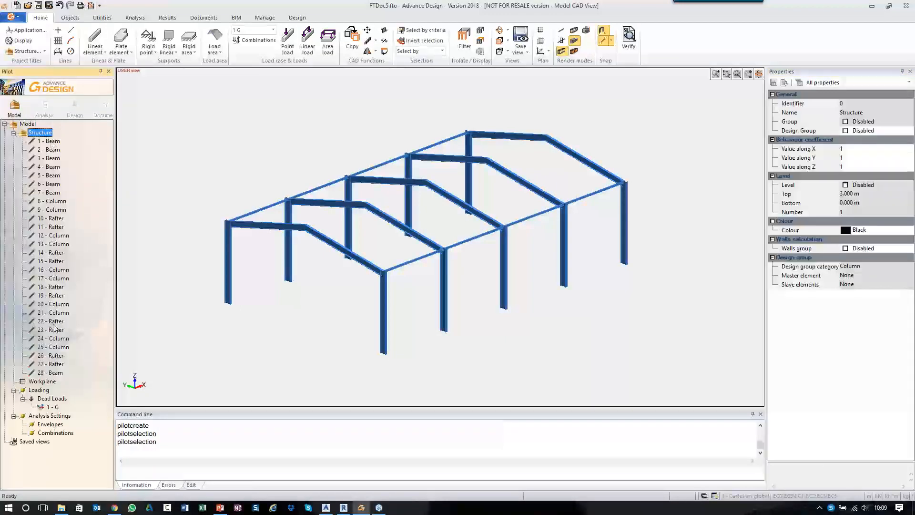
{"action": "right_click", "coordinate": [41, 133]}
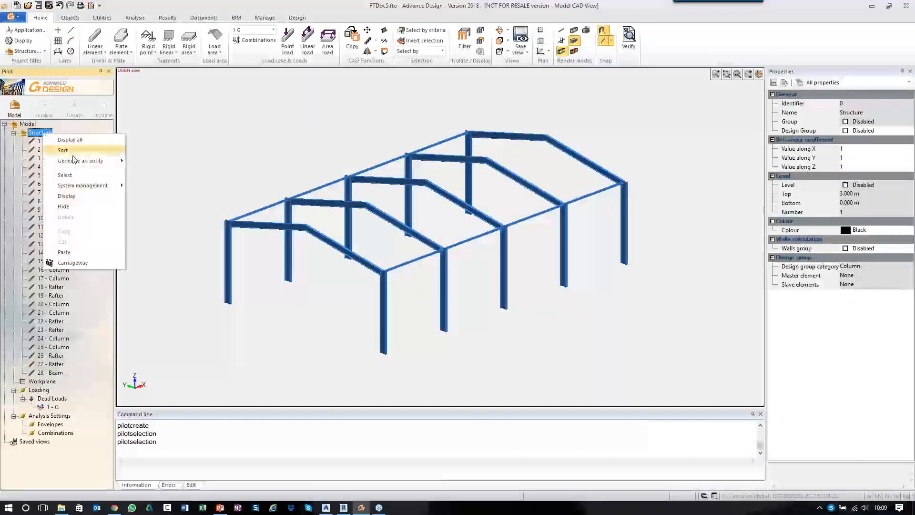
{"action": "mouse_move", "coordinate": [88, 186]}
{"action": "left_click", "coordinate": [152, 186]}
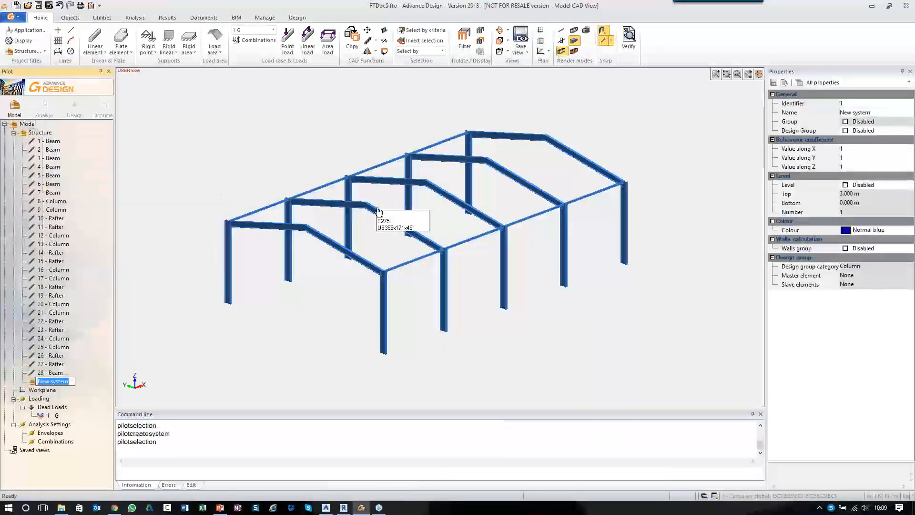
{"action": "type", "text": "Fottings"}
{"action": "key", "text": "Return"}
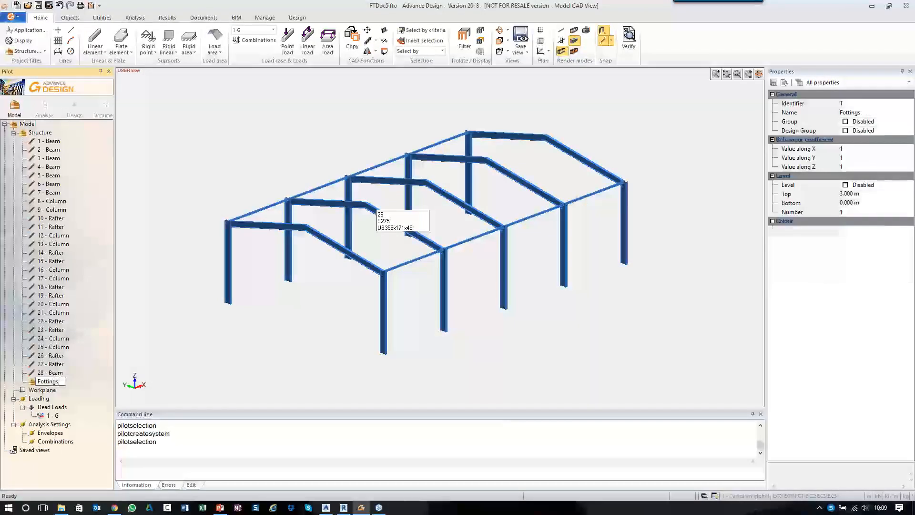
Step: Rename the new system under Structure as "Footings"
{"action": "right_click", "coordinate": [55, 381]}
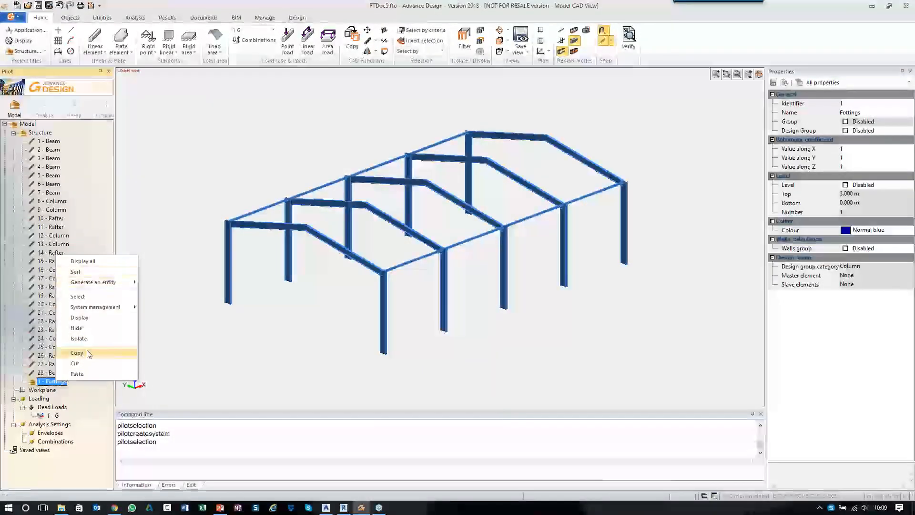
{"action": "mouse_move", "coordinate": [92, 312]}
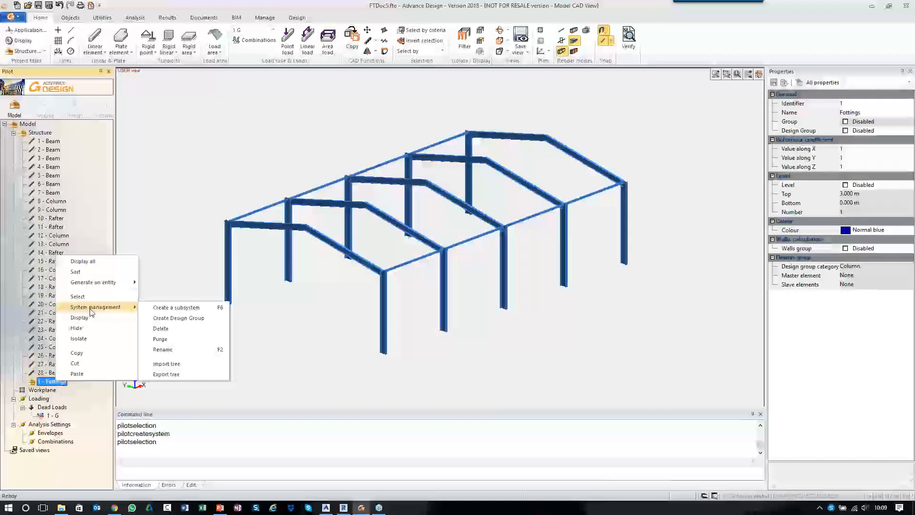
{"action": "left_click", "coordinate": [180, 349]}
{"action": "type", "text": "Footings"}
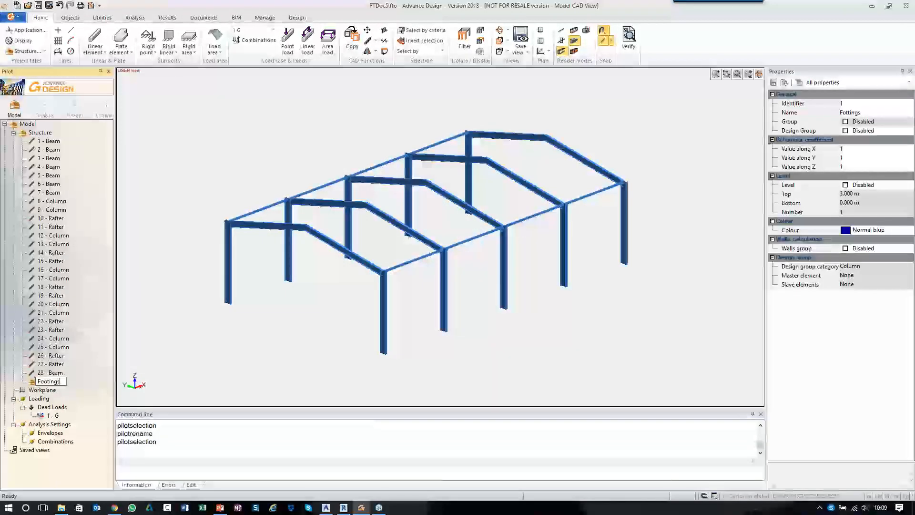
{"action": "key", "text": "Return"}
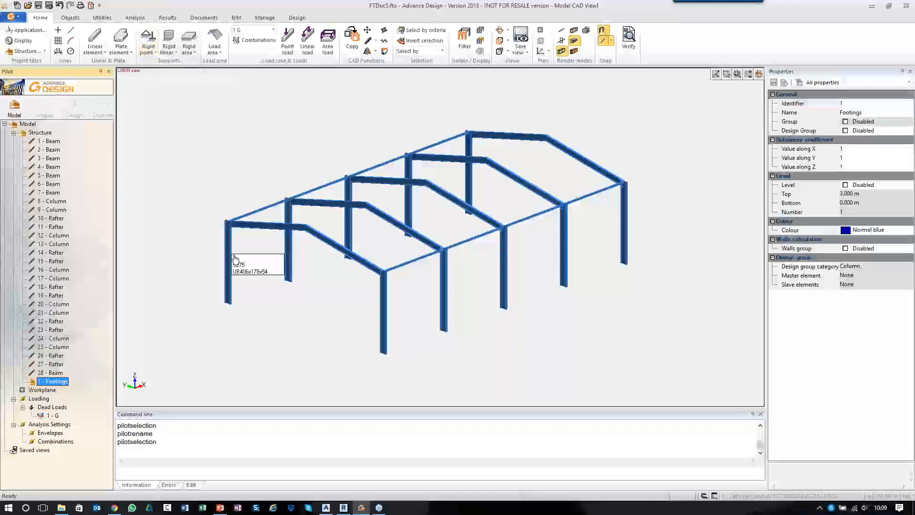
Step: Place rigid point supports at the bases of the portal frame columns in the Footings system
{"action": "left_click", "coordinate": [153, 54]}
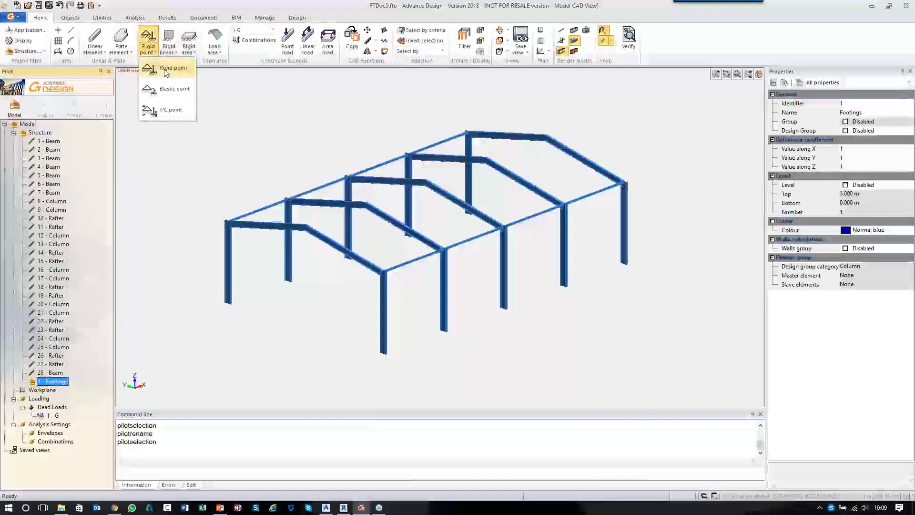
{"action": "left_click", "coordinate": [165, 71]}
{"action": "left_click", "coordinate": [227, 304]}
{"action": "left_click", "coordinate": [293, 282]}
{"action": "left_click", "coordinate": [384, 354]}
{"action": "left_click", "coordinate": [443, 333]}
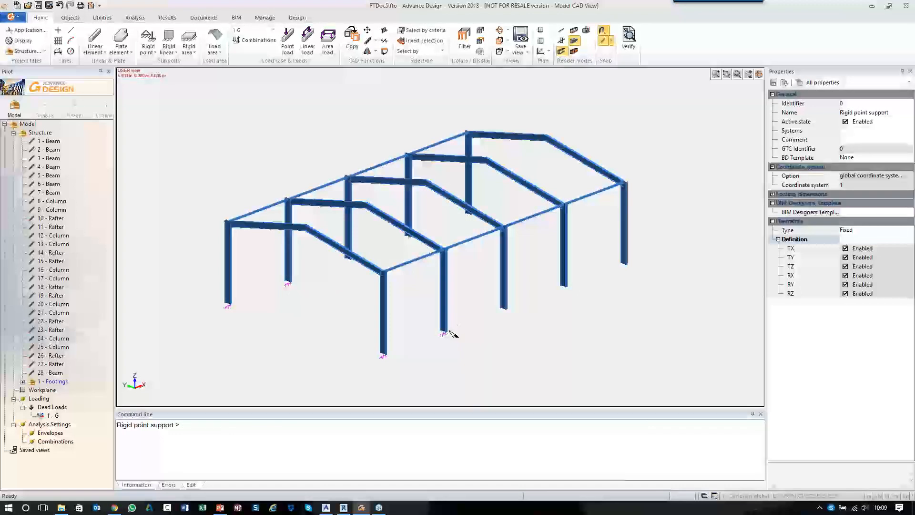
{"action": "left_click", "coordinate": [348, 261]}
{"action": "left_click", "coordinate": [407, 237]}
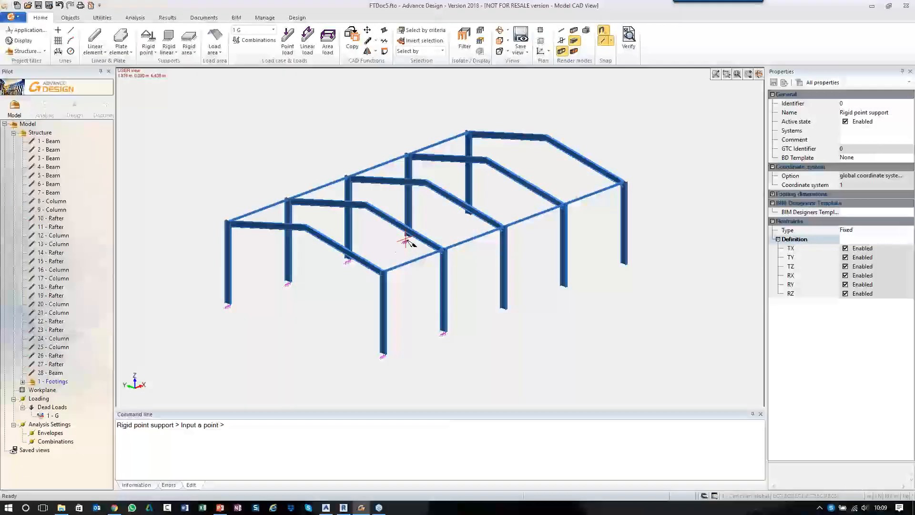
{"action": "left_click", "coordinate": [503, 307]}
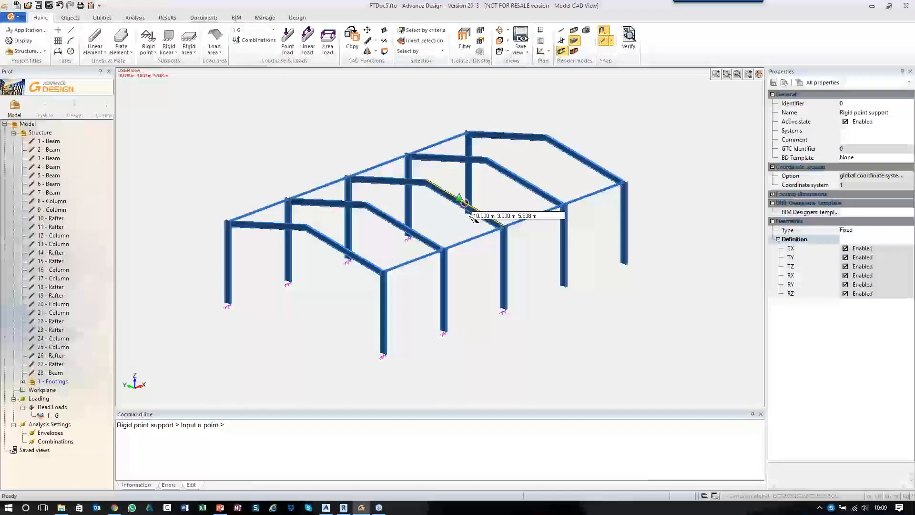
{"action": "left_click", "coordinate": [468, 211]}
{"action": "left_click", "coordinate": [564, 285]}
{"action": "left_click", "coordinate": [624, 264]}
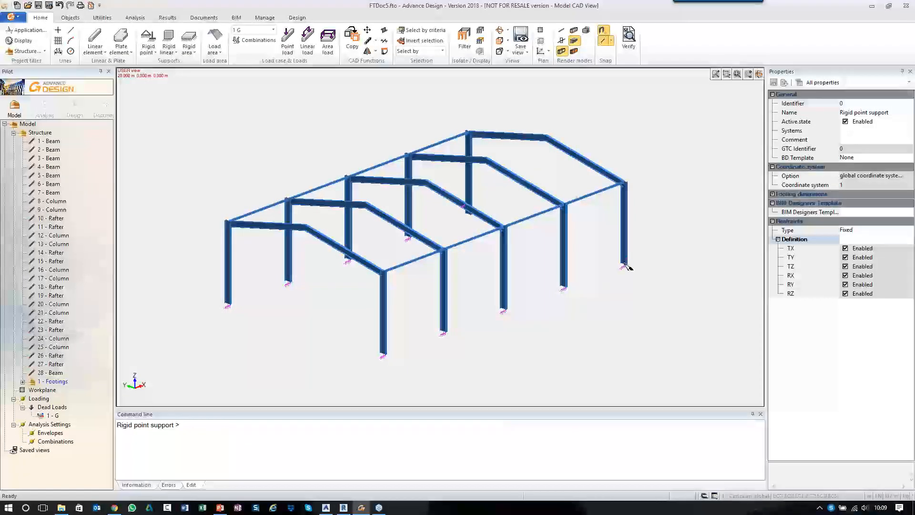
Step: Change the restraint type of the rigid point supports at the column bases to Pinned and list the supports in the Footings system
{"action": "middle_click_drag", "start_coordinate": [579, 333], "coordinate": [539, 316]}
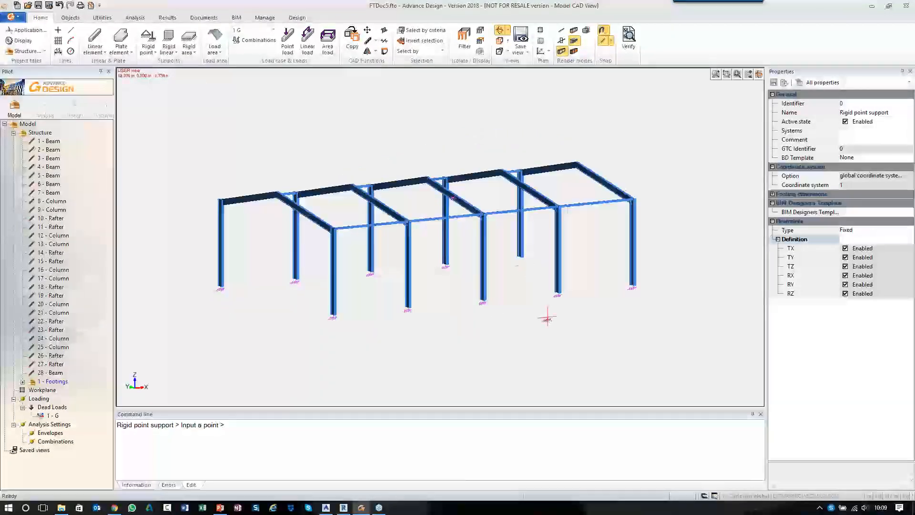
{"action": "key", "text": "Escape"}
{"action": "left_click_drag", "start_coordinate": [204, 275], "coordinate": [691, 342]}
{"action": "left_click_drag", "start_coordinate": [194, 250], "coordinate": [699, 330]}
{"action": "left_click", "coordinate": [878, 230]}
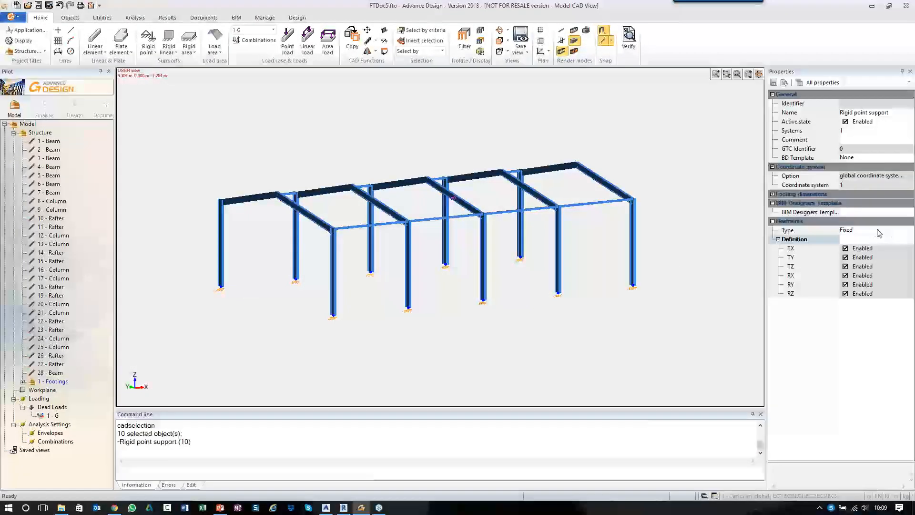
{"action": "left_click", "coordinate": [910, 231]}
{"action": "left_click", "coordinate": [842, 246]}
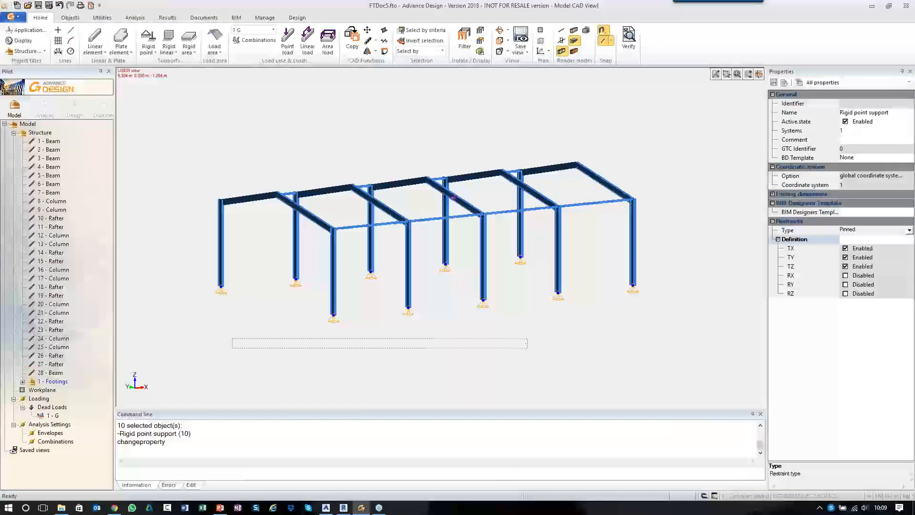
{"action": "double_click", "coordinate": [53, 381]}
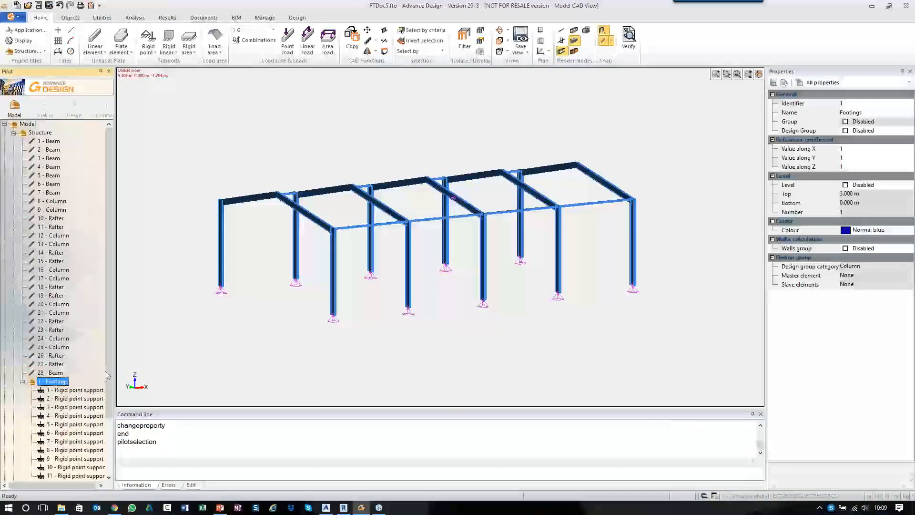
{"action": "scroll", "coordinate": [108, 397], "scroll_direction": "down", "scroll_amount": 1}
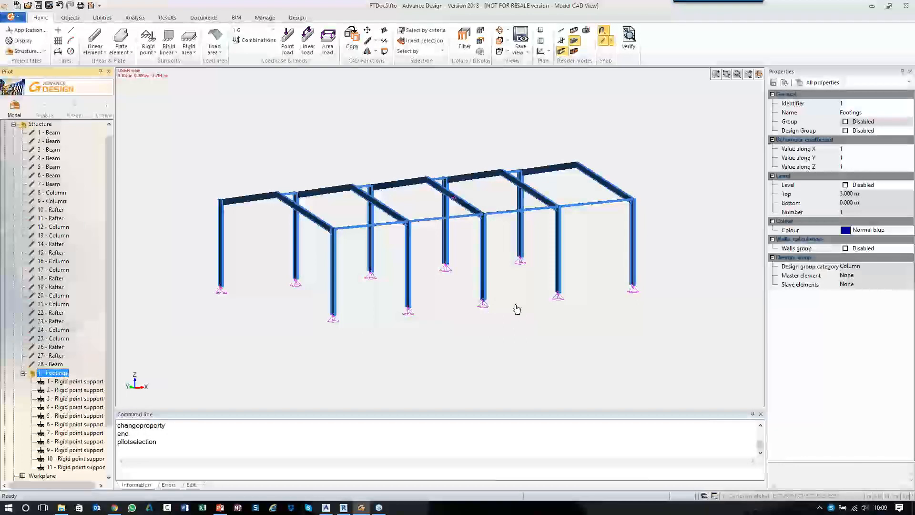
Step: Apply a linear load with FZ of -2 kN in load case 1 to the rafters of all five portal frames
{"action": "middle_click_drag", "start_coordinate": [462, 300], "coordinate": [492, 309], "text": "shift"}
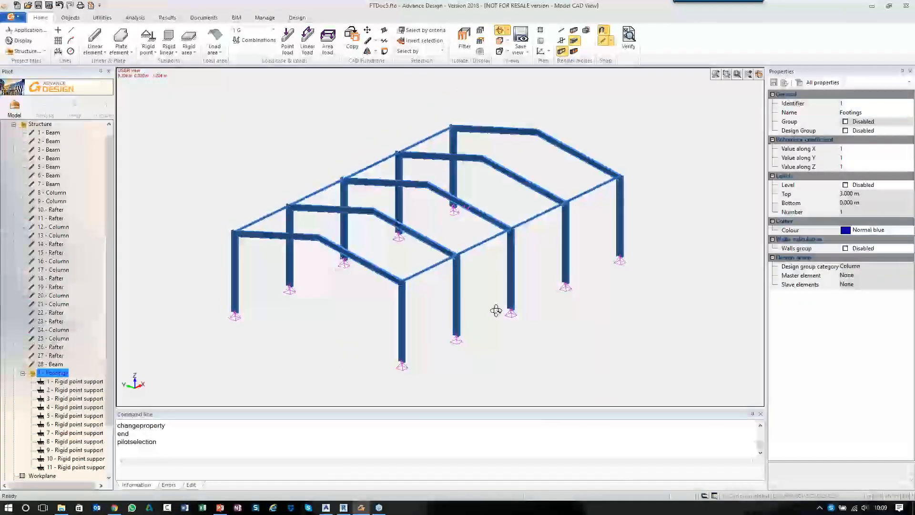
{"action": "left_click", "coordinate": [295, 235]}
{"action": "left_click", "coordinate": [322, 211], "text": "ctrl"}
{"action": "left_click", "coordinate": [384, 182], "text": "ctrl"}
{"action": "left_click", "coordinate": [438, 157], "text": "ctrl"}
{"action": "left_click", "coordinate": [494, 129], "text": "ctrl"}
{"action": "left_click", "coordinate": [390, 271], "text": "ctrl"}
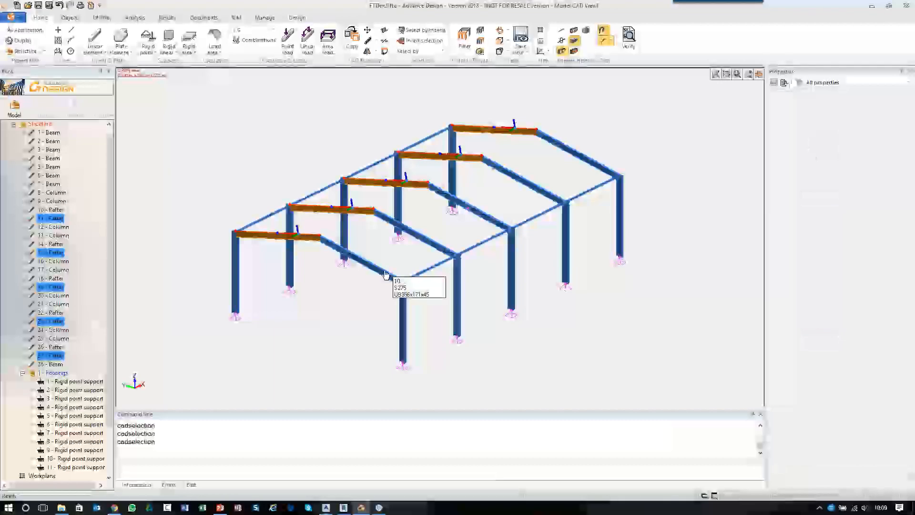
{"action": "left_click", "coordinate": [447, 250], "text": "ctrl"}
{"action": "left_click", "coordinate": [535, 190]}
{"action": "left_click", "coordinate": [582, 158]}
{"action": "right_click", "coordinate": [593, 123]}
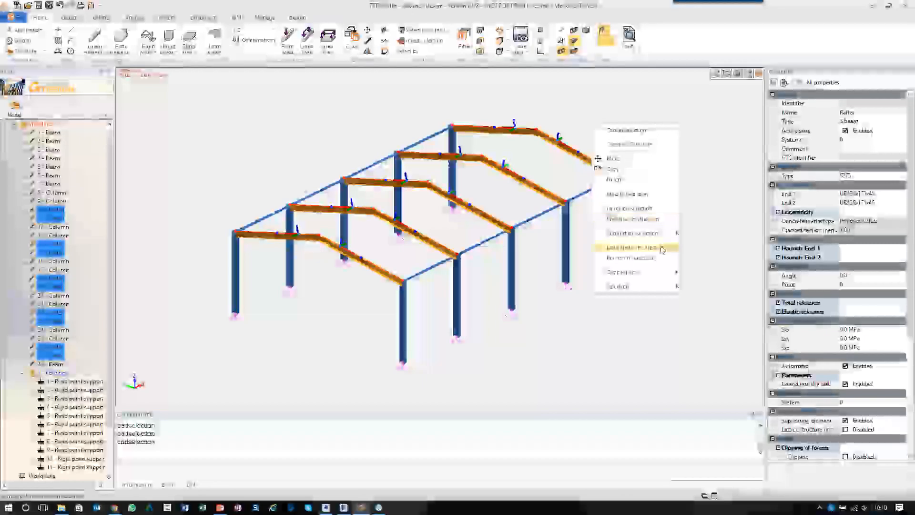
{"action": "left_click", "coordinate": [622, 208]}
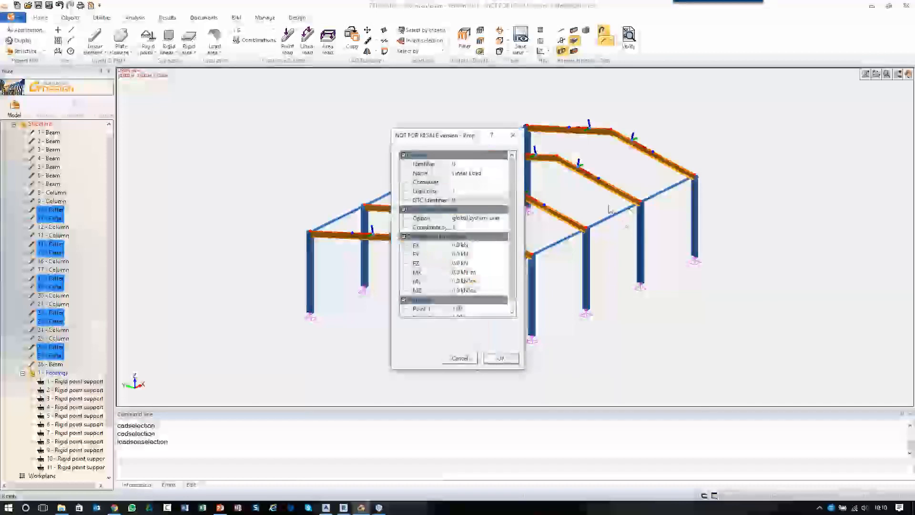
{"action": "left_click", "coordinate": [482, 262]}
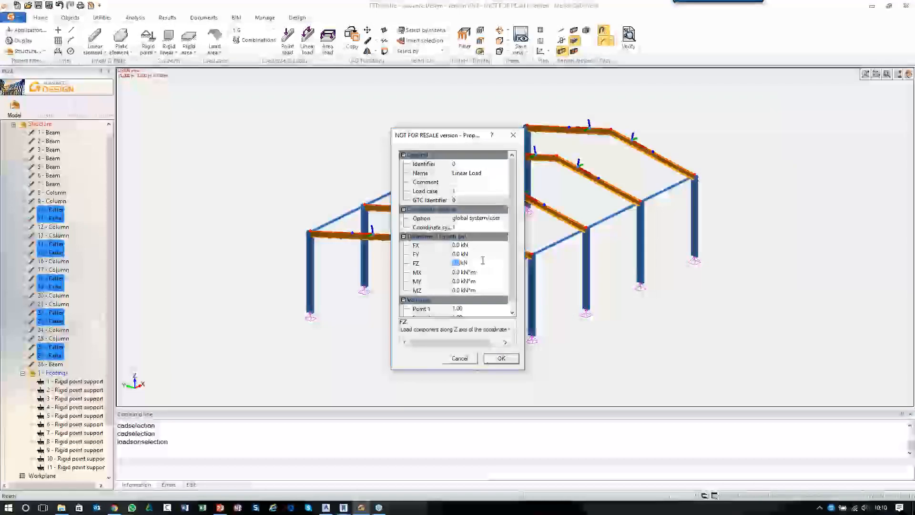
{"action": "type", "text": "-2"}
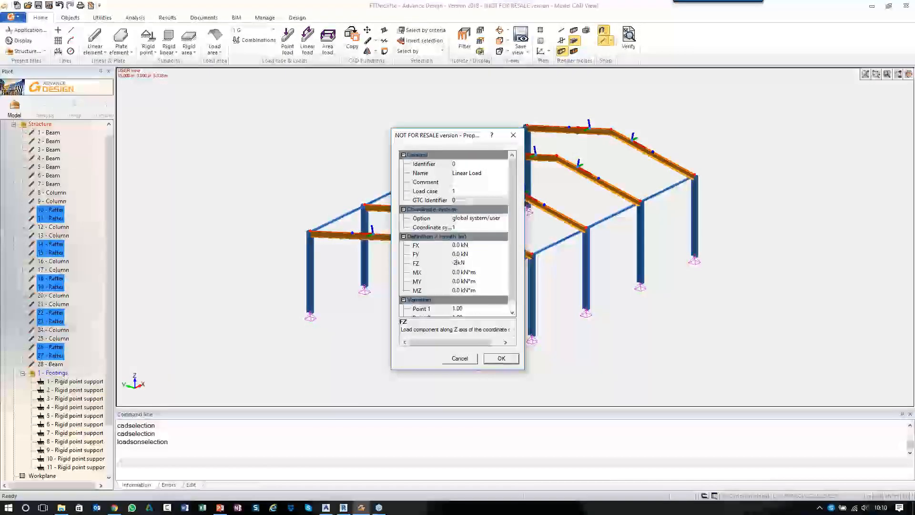
{"action": "left_click", "coordinate": [502, 358]}
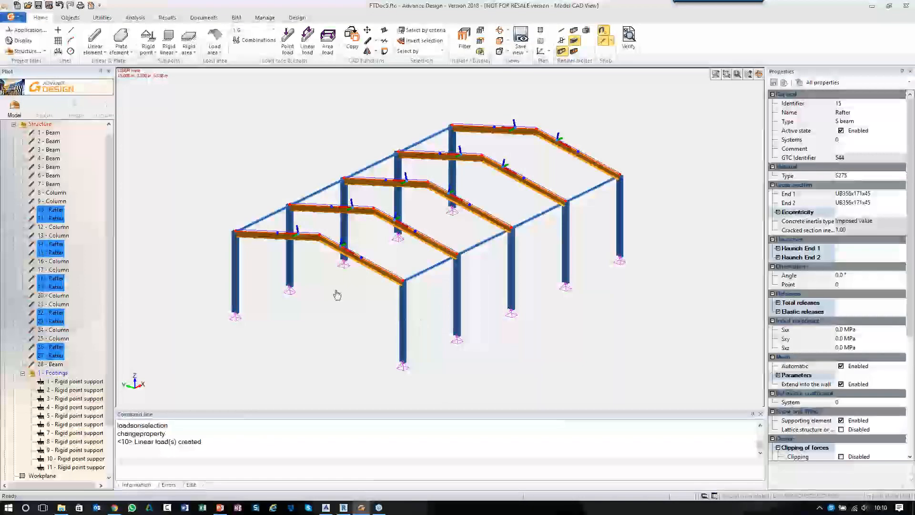
Step: Auto-scale the displayed rafter loads, and collapse the Footings and Structure branches of the model tree
{"action": "right_click", "coordinate": [324, 298]}
{"action": "left_click", "coordinate": [323, 299]}
{"action": "right_click", "coordinate": [326, 319]}
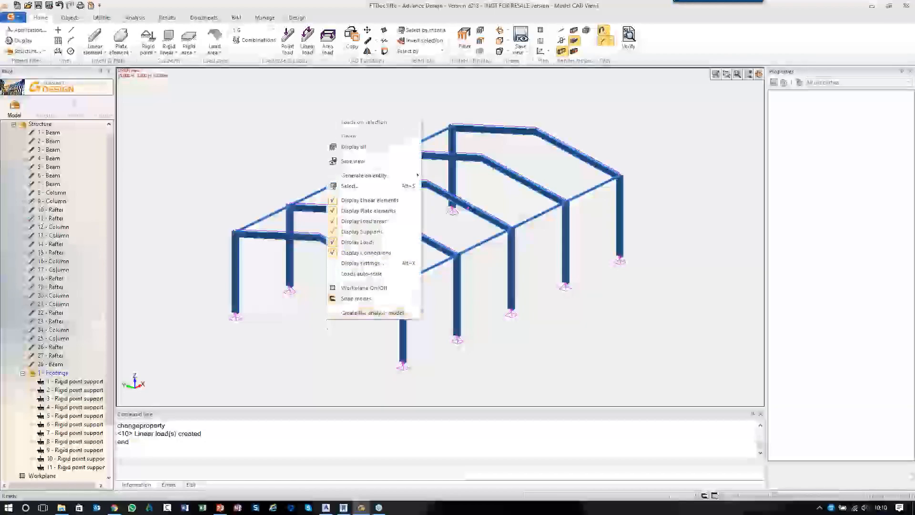
{"action": "left_click", "coordinate": [368, 274]}
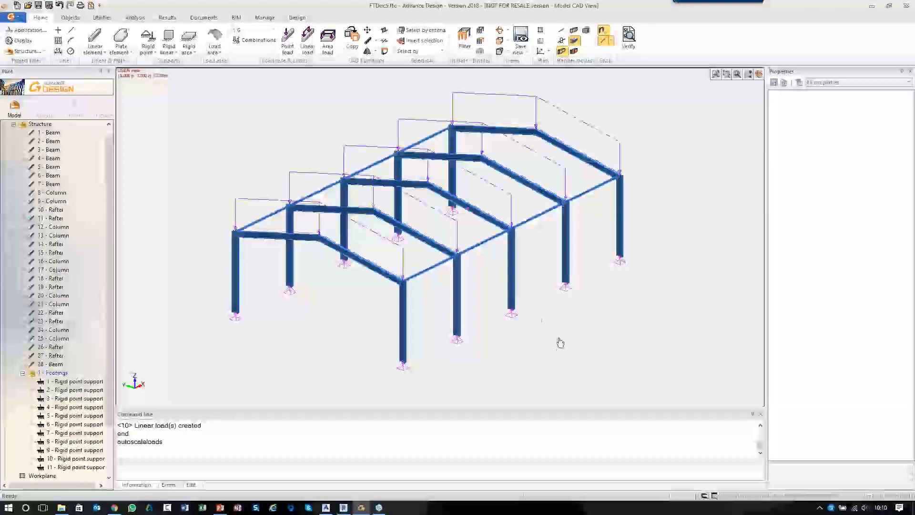
{"action": "middle_click_drag", "start_coordinate": [573, 350], "coordinate": [521, 190], "text": "shift"}
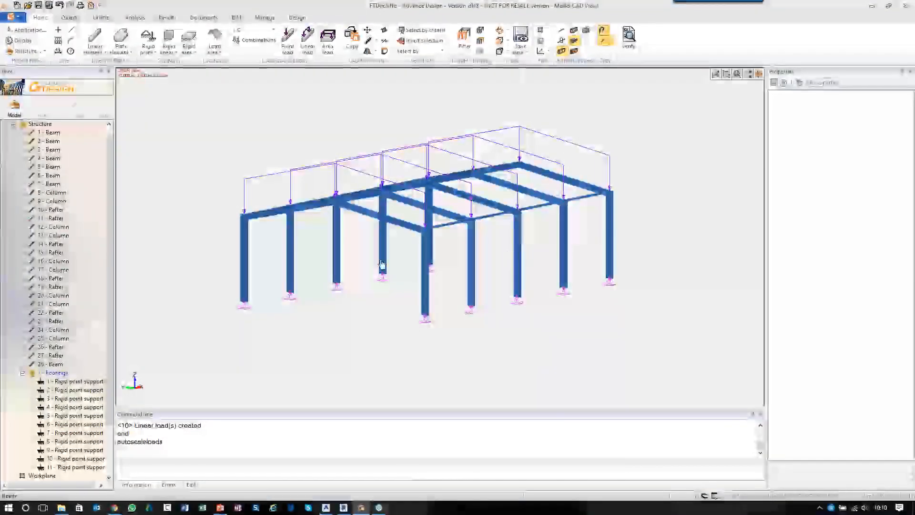
{"action": "double_click", "coordinate": [33, 374]}
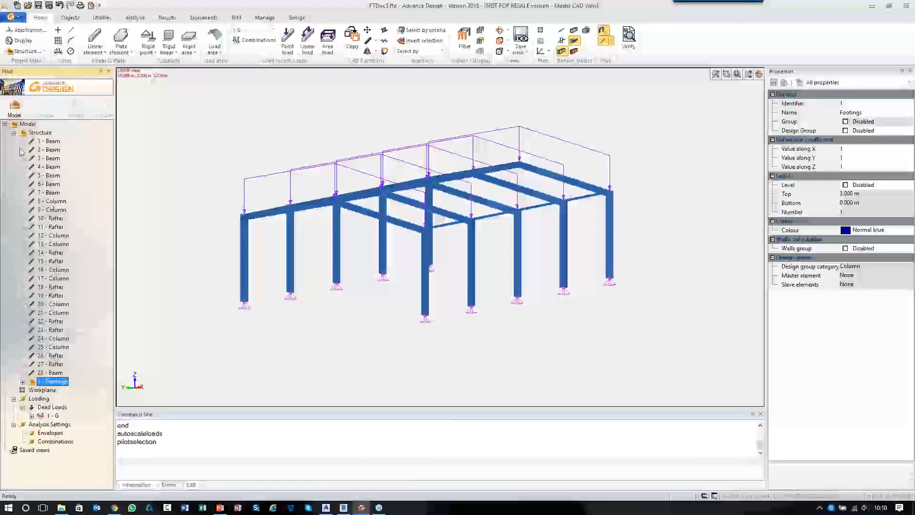
{"action": "left_click", "coordinate": [14, 133]}
{"action": "left_click", "coordinate": [51, 158]}
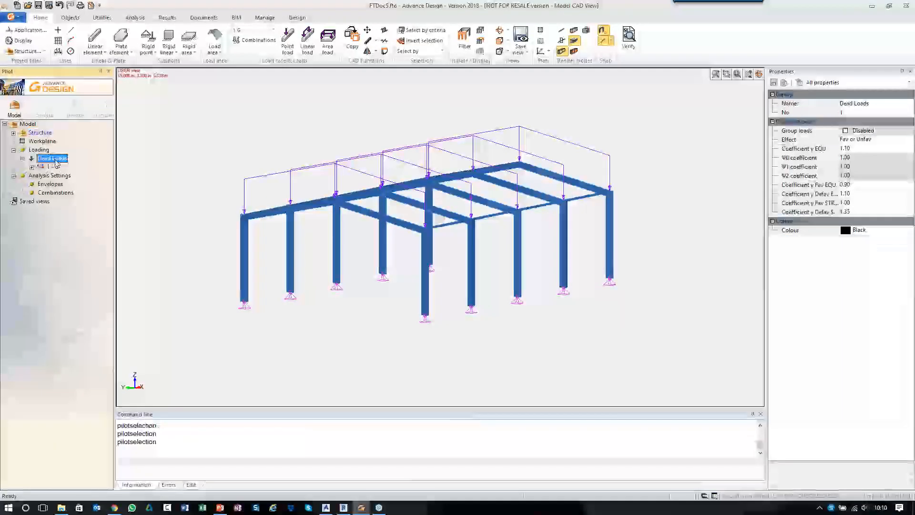
{"action": "right_click", "coordinate": [57, 161]}
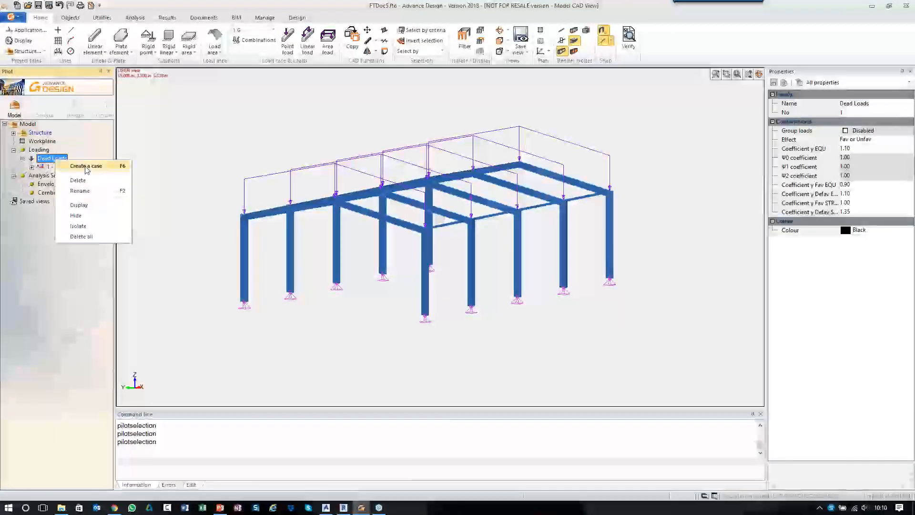
{"action": "left_click", "coordinate": [85, 166]}
{"action": "left_click", "coordinate": [530, 194]}
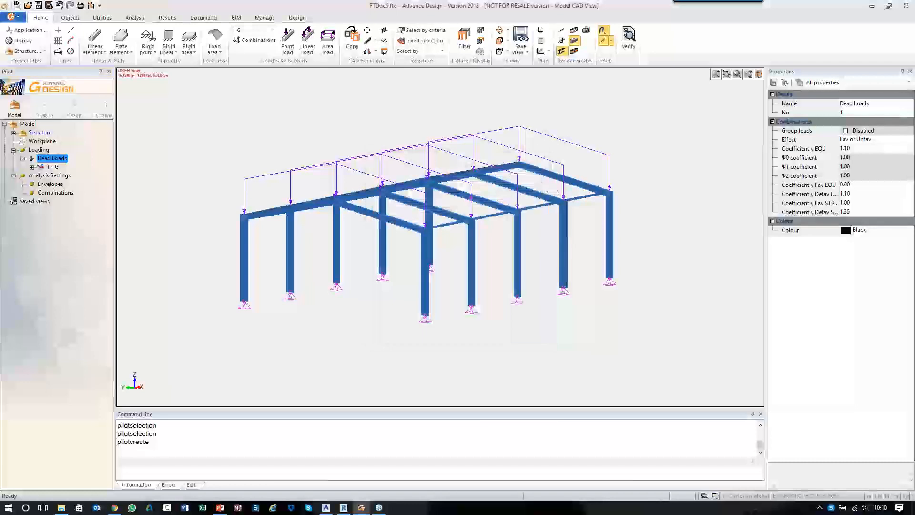
Step: Create a Wind EN 1991-1-4 BS load case family under Loading
{"action": "left_click", "coordinate": [42, 152]}
{"action": "right_click", "coordinate": [42, 152]}
{"action": "left_click", "coordinate": [81, 157]}
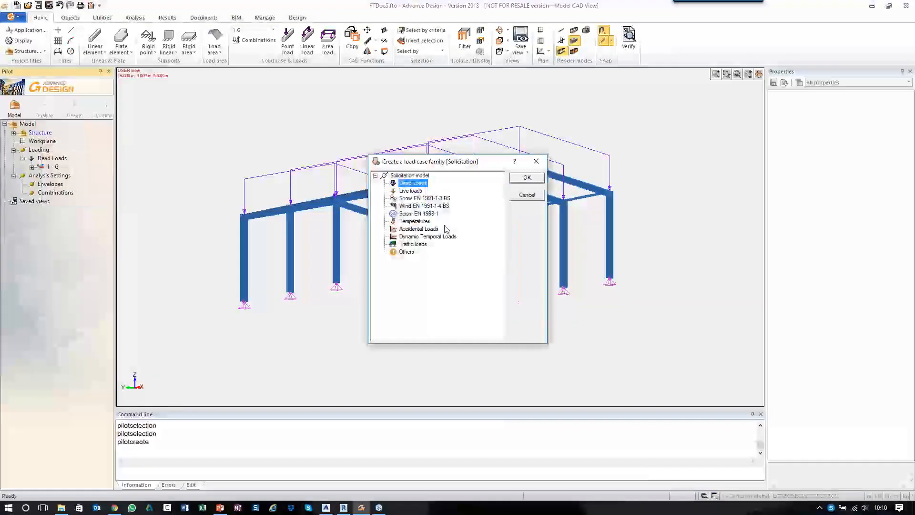
{"action": "left_click", "coordinate": [537, 178]}
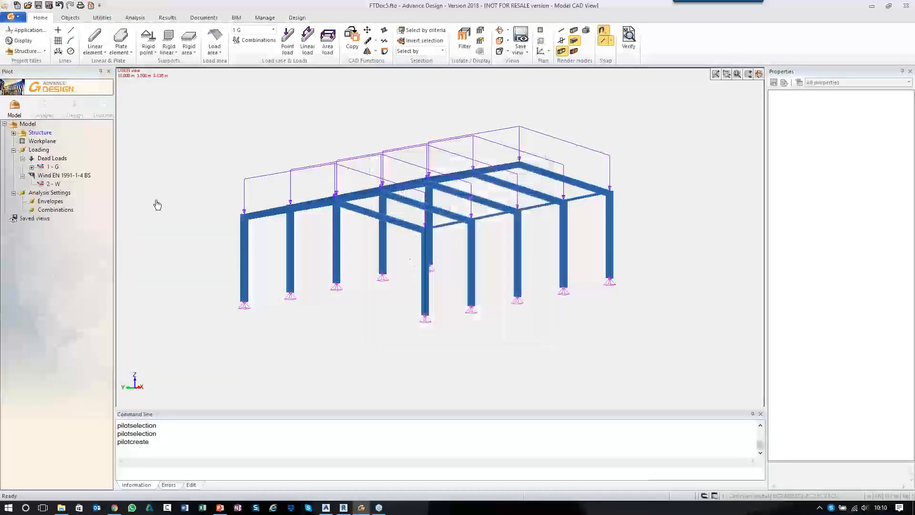
Step: Set the wind family's wind speed region to 22 m/s using the regional wind map
{"action": "left_click", "coordinate": [67, 176]}
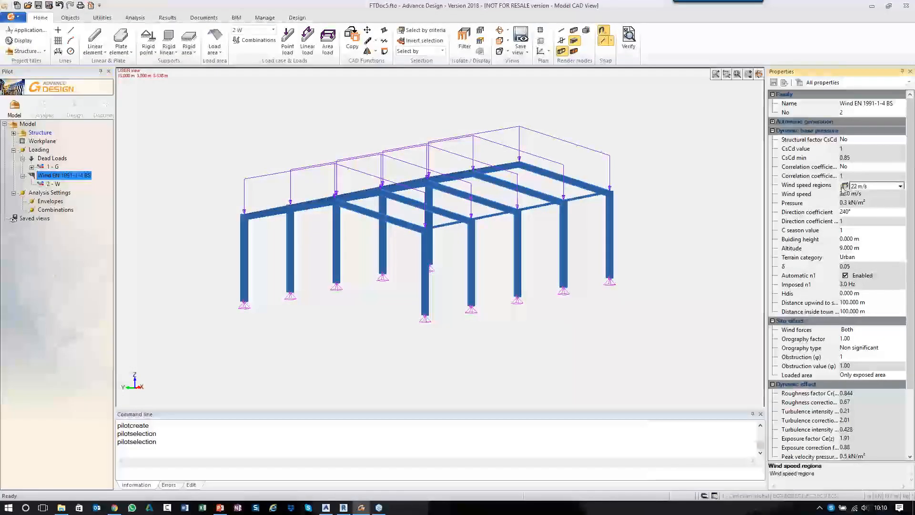
{"action": "left_click", "coordinate": [844, 186]}
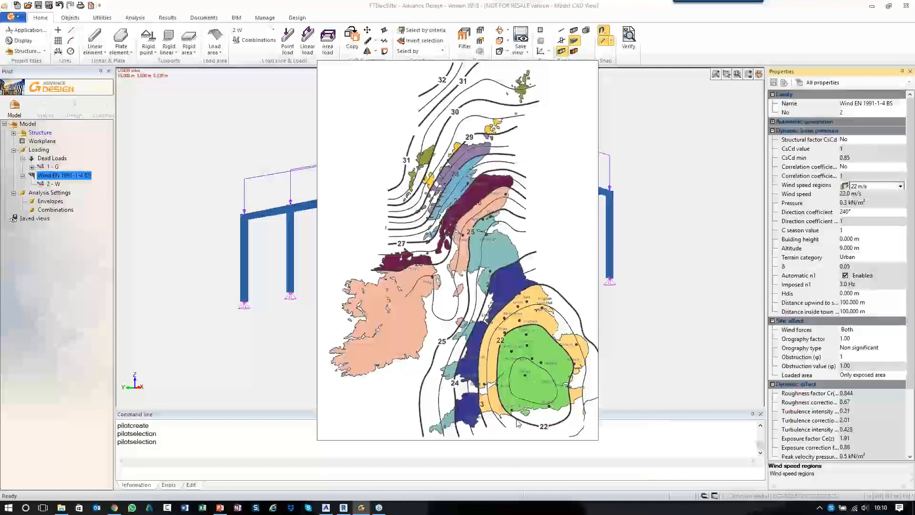
{"action": "left_click", "coordinate": [537, 367]}
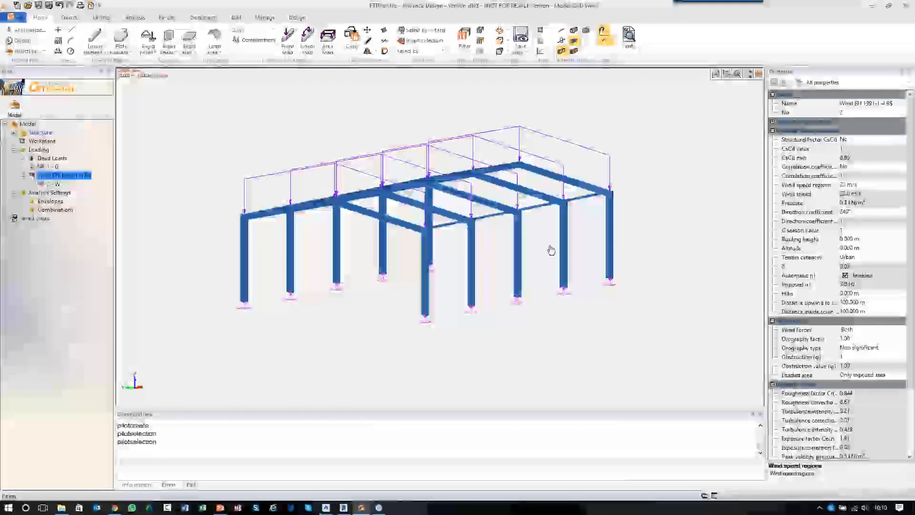
Step: Try to generate the climatic loads automatically for the Wind EN 1991-1-4 BS family
{"action": "right_click", "coordinate": [66, 176]}
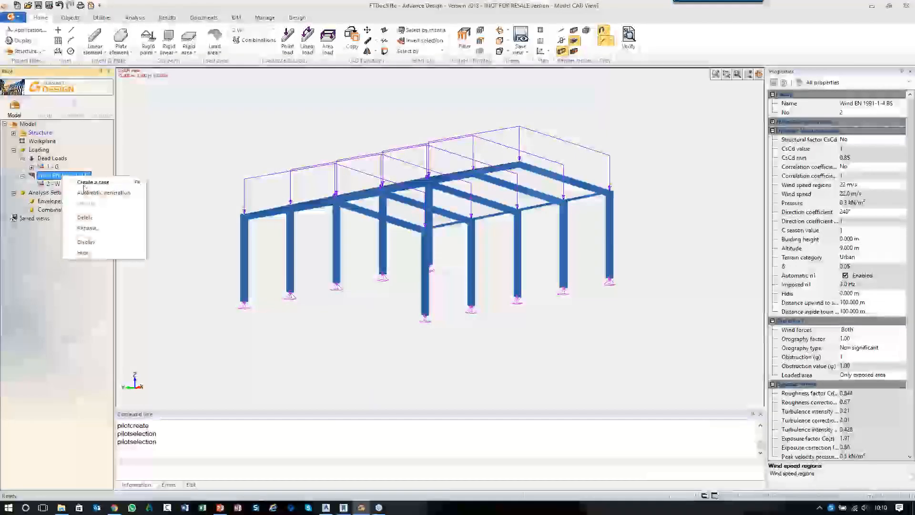
{"action": "left_click", "coordinate": [95, 189]}
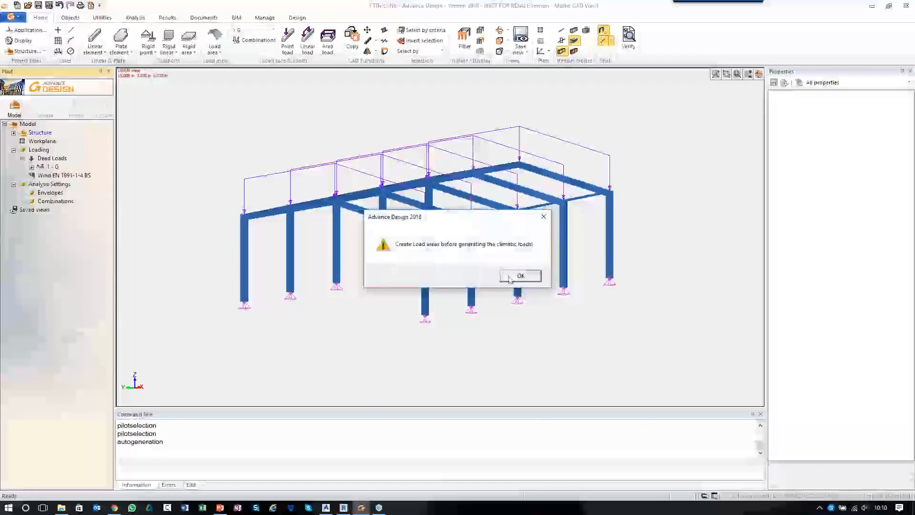
{"action": "left_click", "coordinate": [510, 279]}
Step: Create a load area over the gable end at X = 0, following the column bases, eaves and ridge points
{"action": "middle_click_drag", "start_coordinate": [390, 279], "coordinate": [367, 281], "text": "shift"}
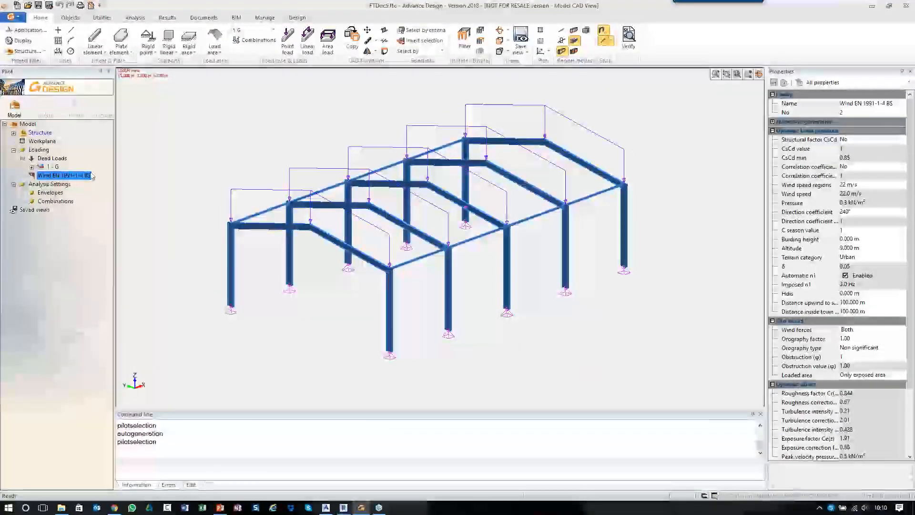
{"action": "left_click", "coordinate": [210, 53]}
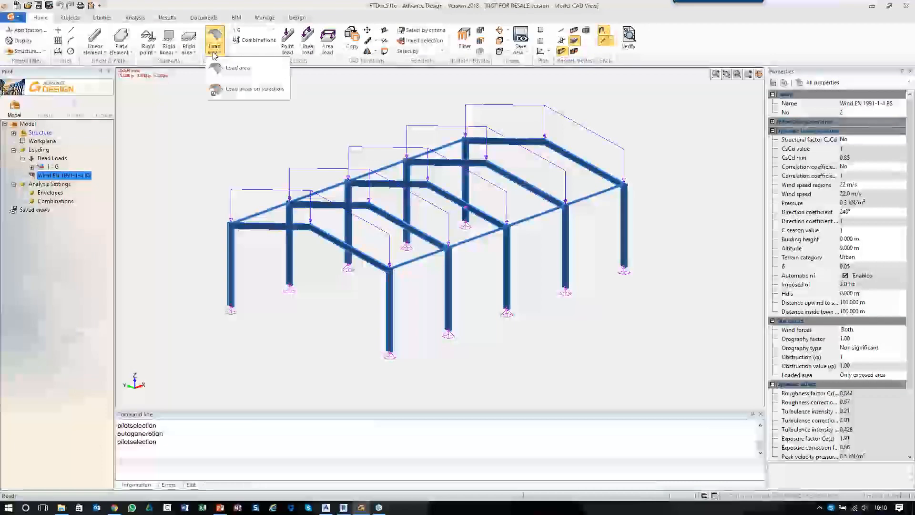
{"action": "left_click", "coordinate": [239, 65]}
{"action": "left_click", "coordinate": [240, 276]}
{"action": "left_click", "coordinate": [232, 223]}
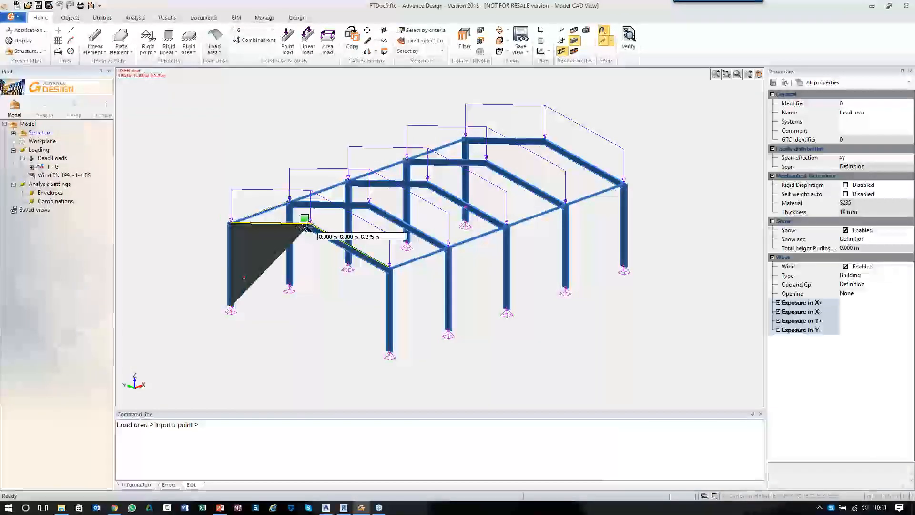
{"action": "left_click", "coordinate": [311, 222]}
{"action": "left_click", "coordinate": [390, 267]}
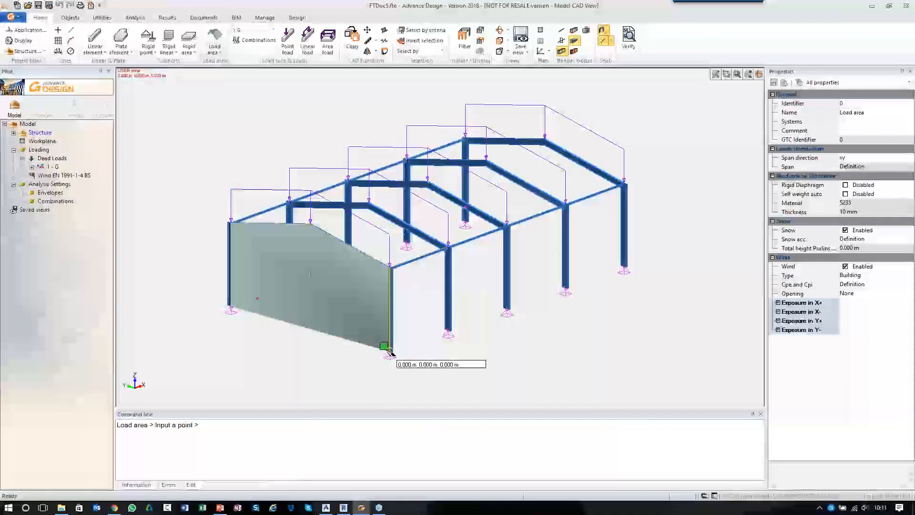
{"action": "left_click", "coordinate": [390, 351]}
{"action": "right_click", "coordinate": [390, 352]}
Step: Create a load area over the long side wall at Y = 0, between the corner columns of the two gables
{"action": "left_click", "coordinate": [390, 351]}
{"action": "left_click", "coordinate": [390, 267]}
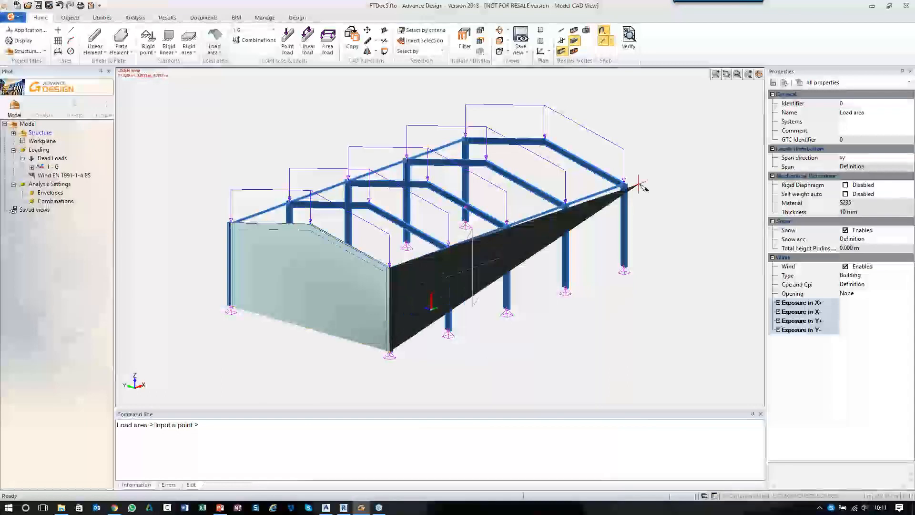
{"action": "left_click", "coordinate": [624, 185]}
{"action": "left_click", "coordinate": [626, 267]}
{"action": "right_click", "coordinate": [627, 267]}
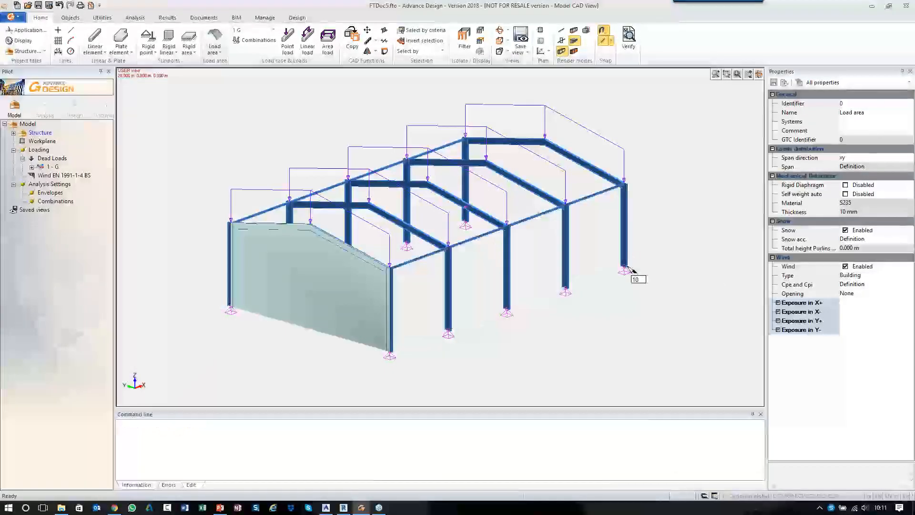
Step: Create a load area over the opposite gable end at X = 20 m through its base, eaves and ridge points
{"action": "middle_click_drag", "start_coordinate": [664, 290], "coordinate": [461, 353], "text": "shift"}
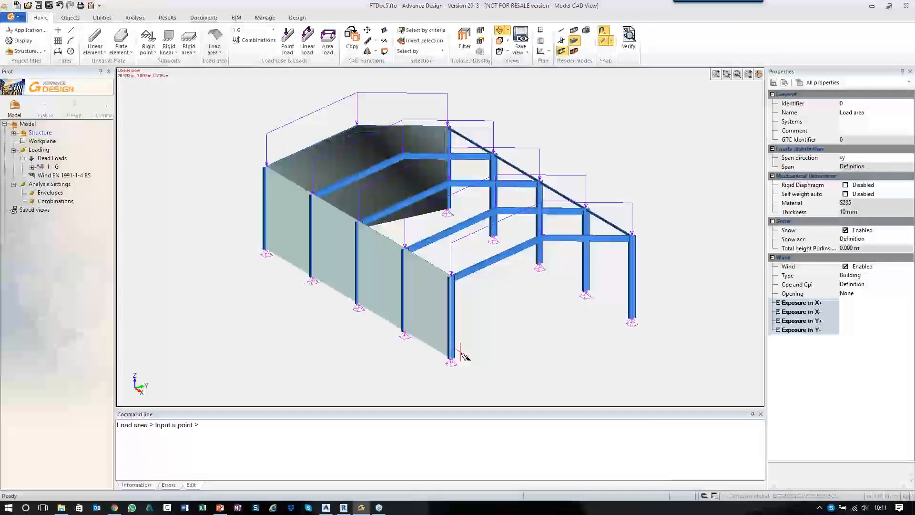
{"action": "left_click", "coordinate": [450, 356]}
{"action": "left_click", "coordinate": [450, 274]}
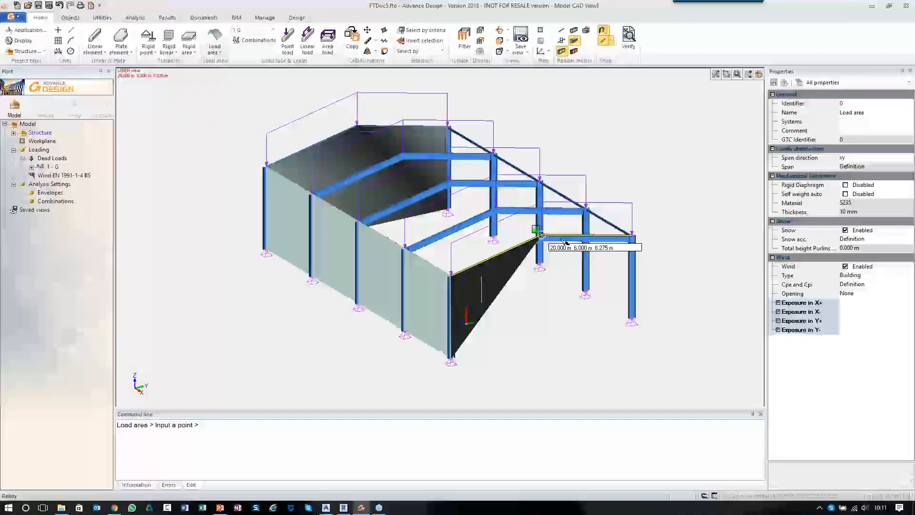
{"action": "left_click", "coordinate": [543, 235]}
{"action": "left_click", "coordinate": [632, 236]}
{"action": "left_click", "coordinate": [633, 317]}
{"action": "right_click", "coordinate": [634, 317]}
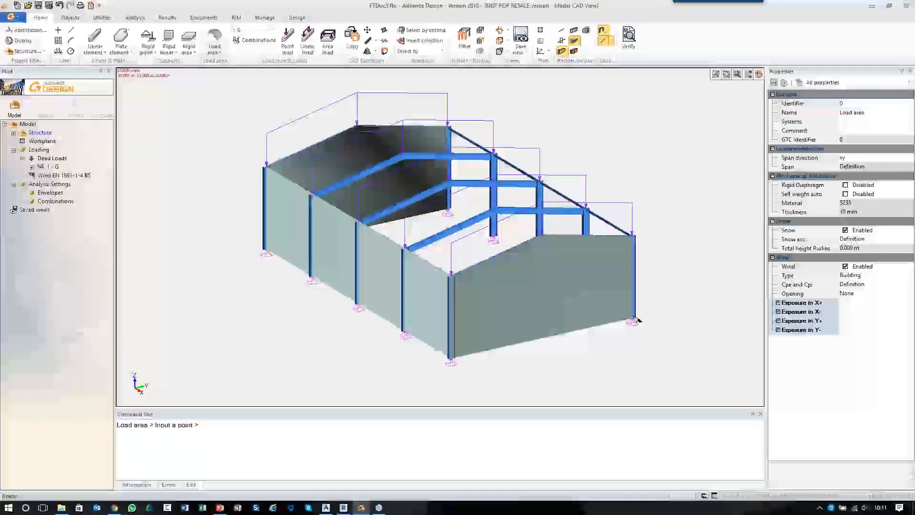
Step: Create a load area over the remaining open long side wall, from column bases to eaves
{"action": "middle_click_drag", "start_coordinate": [656, 317], "coordinate": [506, 309], "text": "shift"}
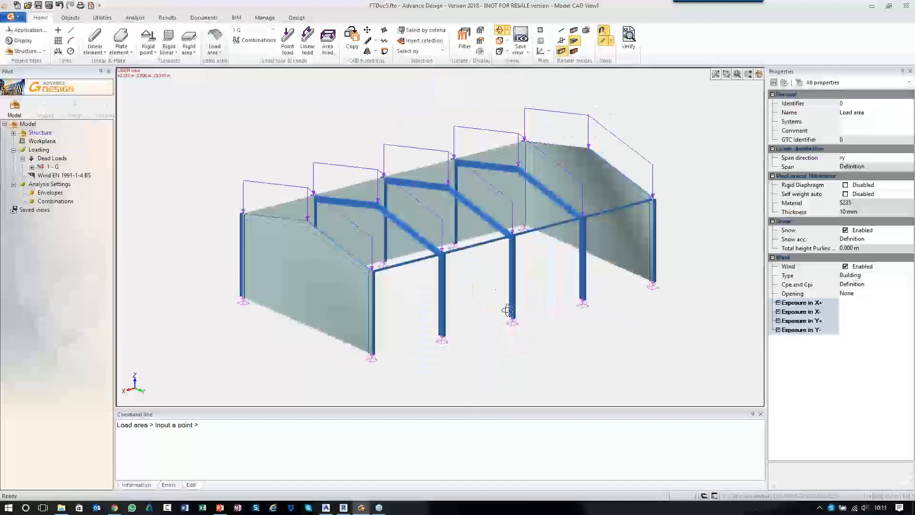
{"action": "left_click", "coordinate": [375, 358]}
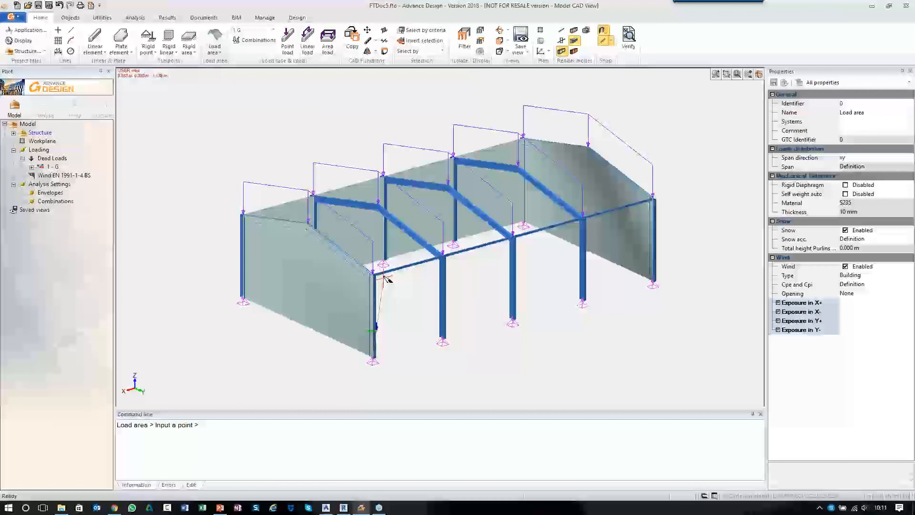
{"action": "left_click", "coordinate": [652, 195]}
Step: Create a load area on each of the two roof slopes, spanning from eaves to ridge along the full building
{"action": "middle_click_drag", "start_coordinate": [349, 301], "coordinate": [559, 297], "text": "shift"}
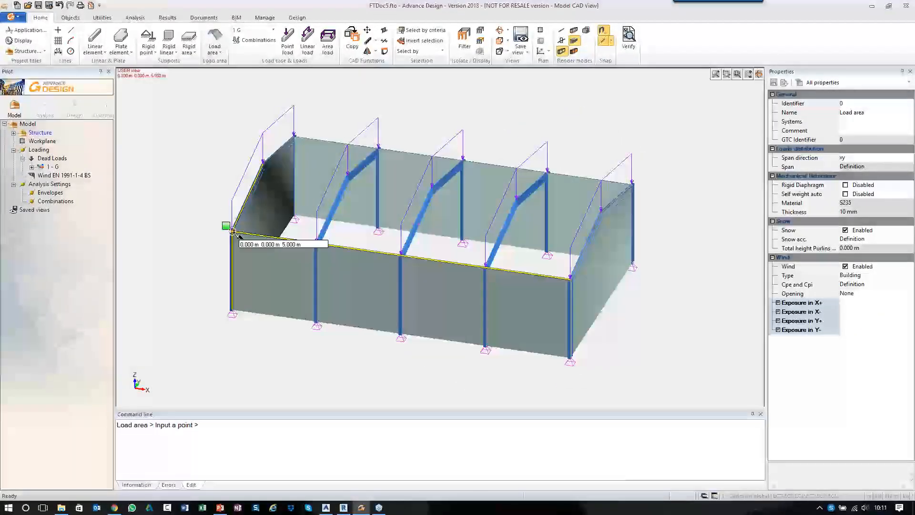
{"action": "left_click", "coordinate": [263, 161]}
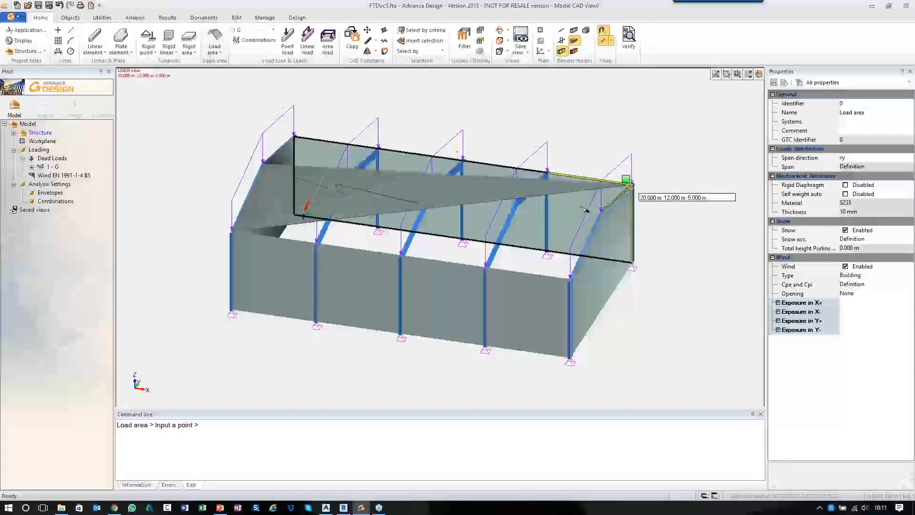
{"action": "left_click", "coordinate": [597, 210]}
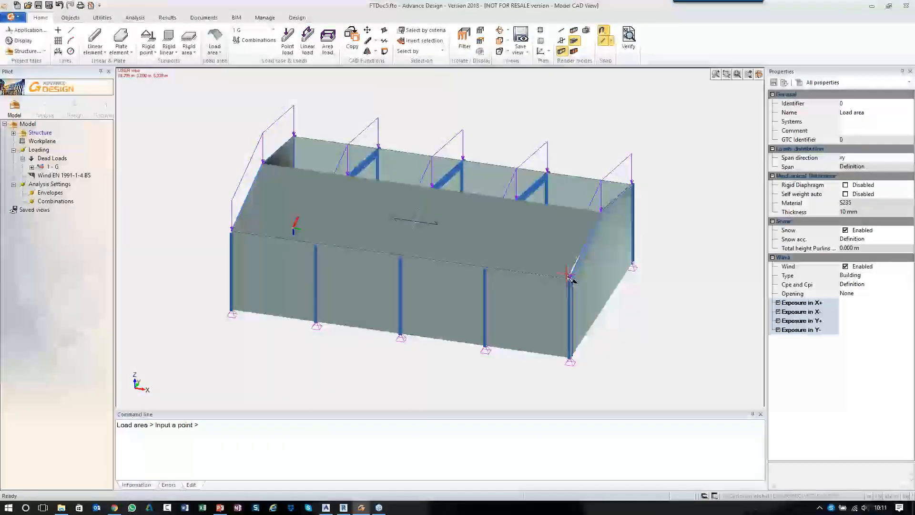
{"action": "left_click", "coordinate": [570, 279]}
{"action": "middle_click_drag", "start_coordinate": [645, 289], "coordinate": [400, 308], "text": "shift"}
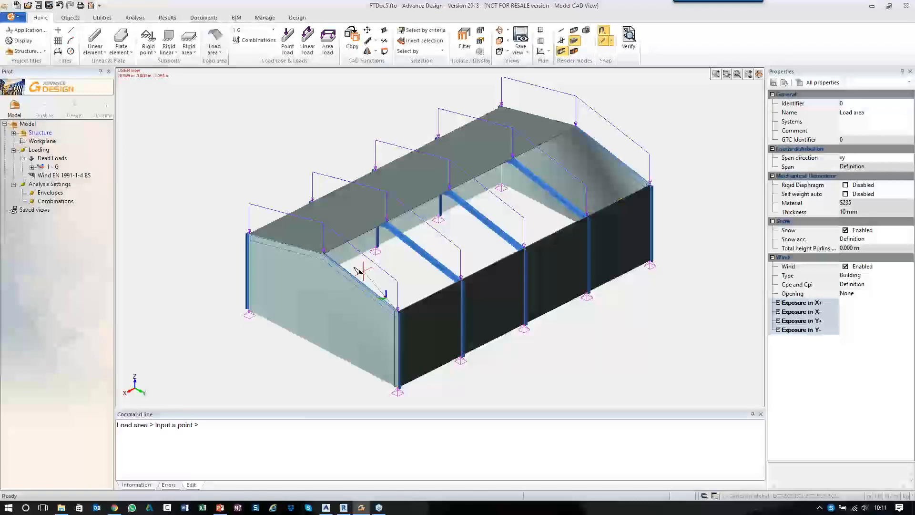
{"action": "left_click", "coordinate": [324, 252]}
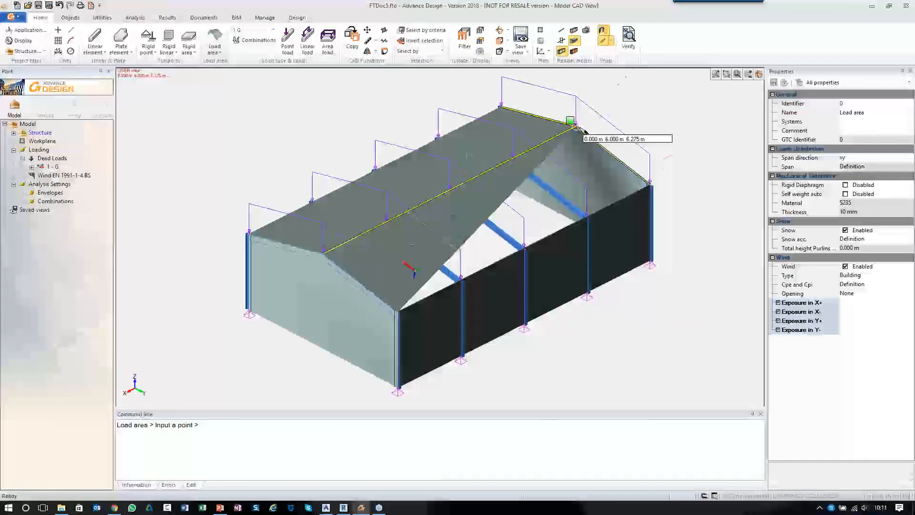
{"action": "left_click", "coordinate": [651, 184]}
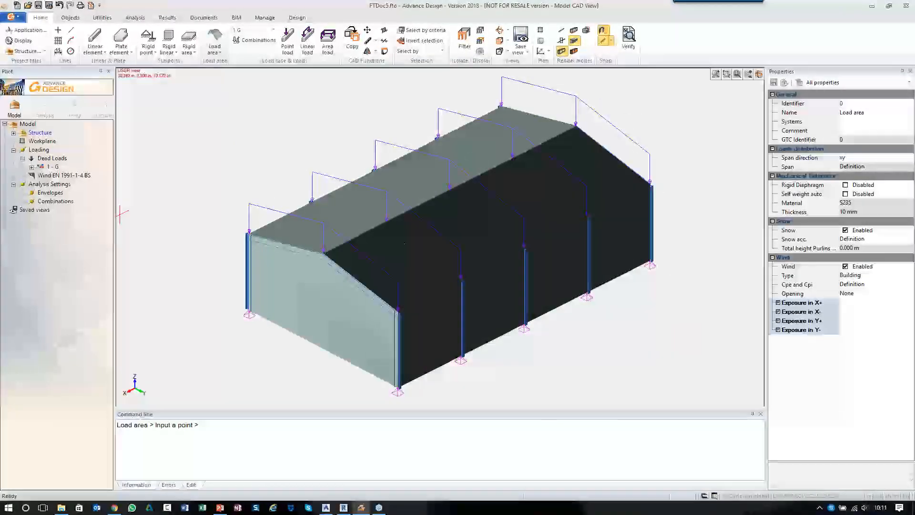
Step: Automatically generate the load cases of the Wind EN 1991-1-4 BS family and auto-scale the displayed loads
{"action": "left_click", "coordinate": [64, 175]}
{"action": "right_click", "coordinate": [64, 175]}
{"action": "left_click", "coordinate": [109, 186]}
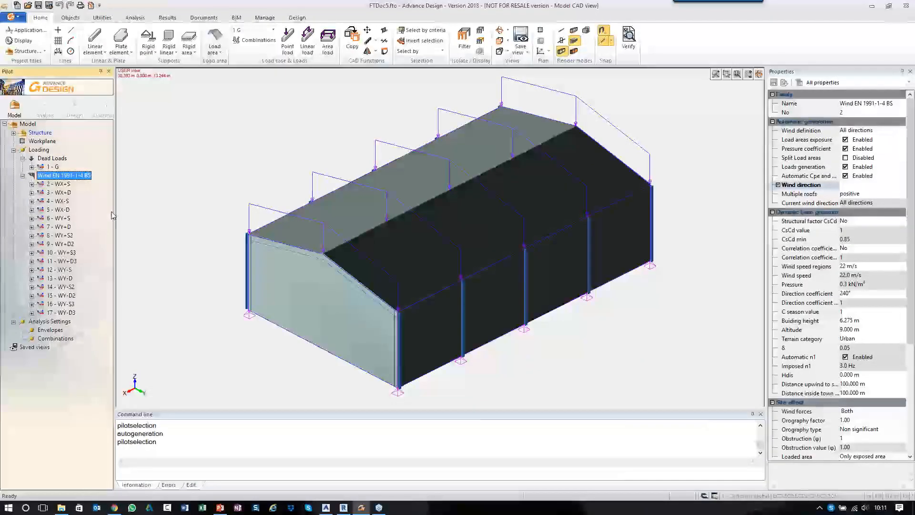
{"action": "right_click", "coordinate": [199, 214]}
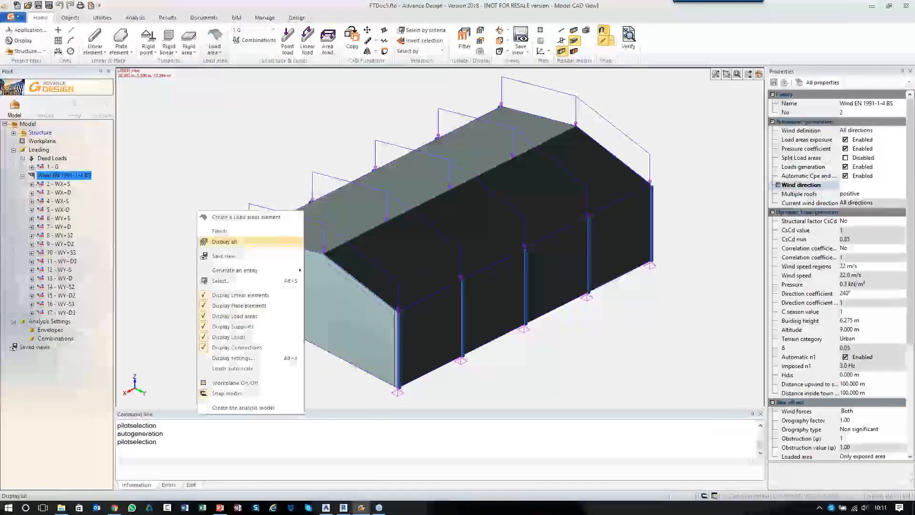
{"action": "left_click", "coordinate": [232, 369]}
{"action": "middle_click_drag", "start_coordinate": [398, 302], "coordinate": [525, 327], "text": "shift"}
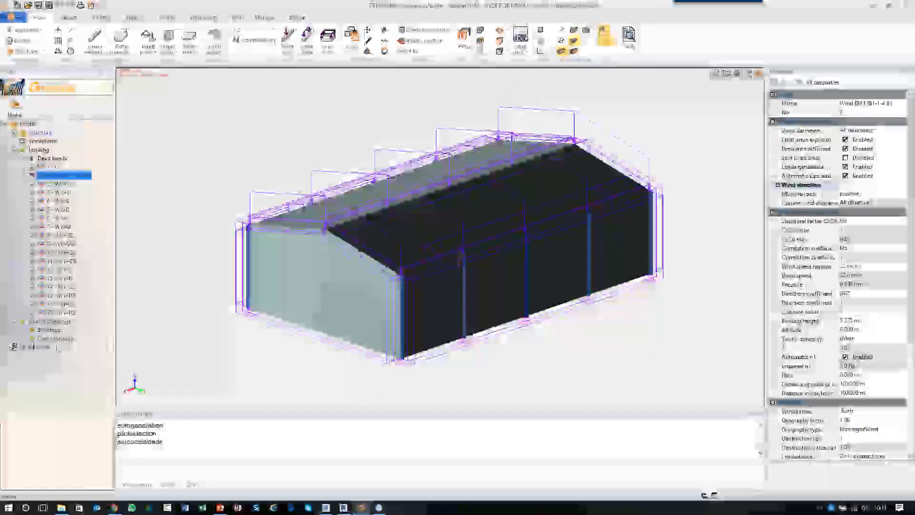
Step: Generate the load combinations automatically using the current combination options and accept them
{"action": "left_click", "coordinate": [60, 341]}
{"action": "double_click", "coordinate": [60, 340]}
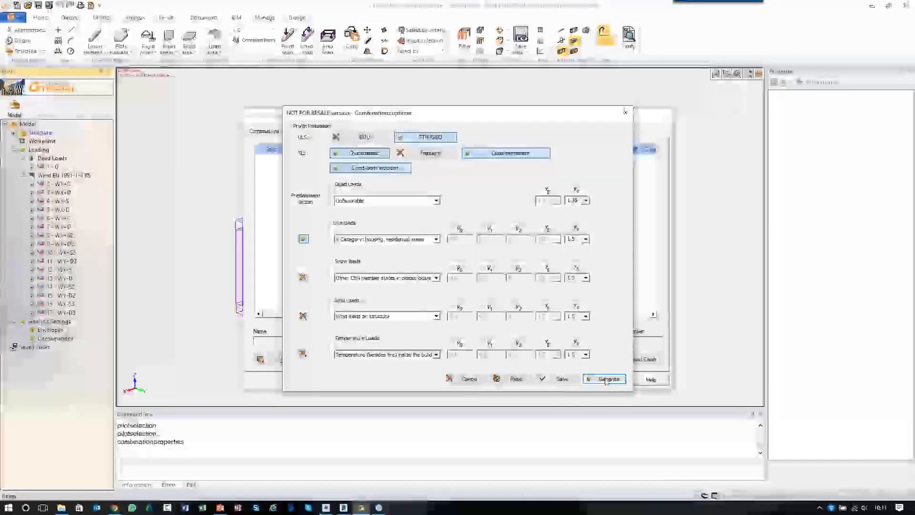
{"action": "left_click", "coordinate": [596, 376]}
{"action": "left_click", "coordinate": [467, 276]}
{"action": "left_click", "coordinate": [541, 274]}
{"action": "left_click", "coordinate": [613, 379]}
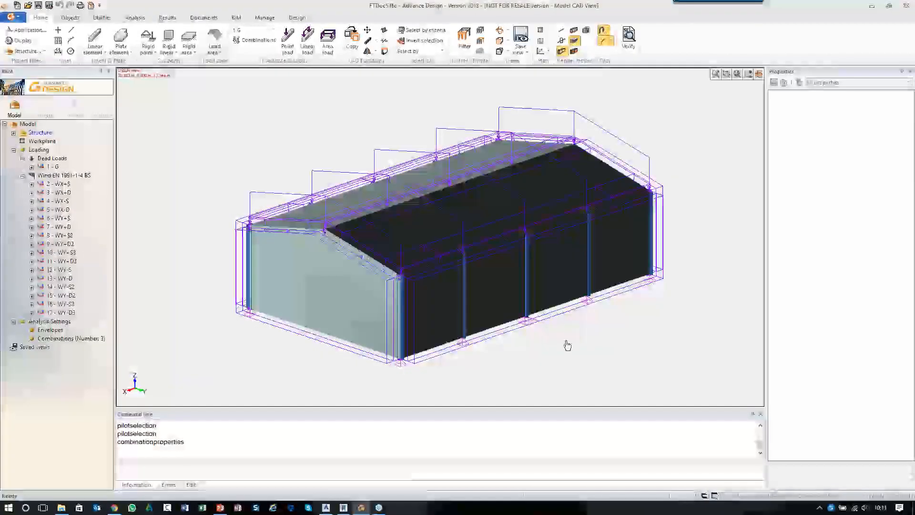
Step: Create the analysis model and run the calculation sequence with Steel Design included
{"action": "mouse_move", "coordinate": [603, 335]}
{"action": "middle_mouse_down"}
{"action": "mouse_move", "coordinate": [413, 300]}
{"action": "mouse_move", "coordinate": [335, 322]}
{"action": "mouse_move", "coordinate": [551, 322]}
{"action": "mouse_move", "coordinate": [623, 347]}
{"action": "mouse_move", "coordinate": [589, 345]}
{"action": "mouse_move", "coordinate": [592, 333]}
{"action": "middle_mouse_up"}
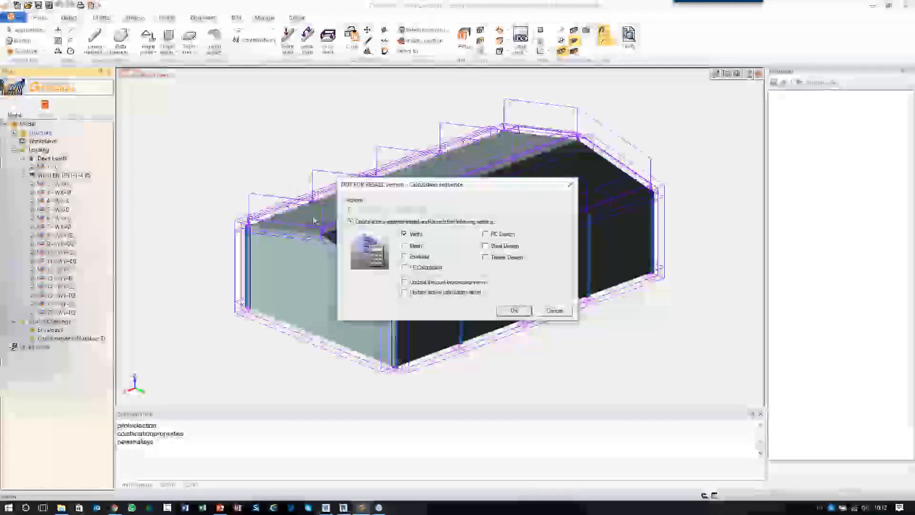
{"action": "left_click", "coordinate": [485, 246]}
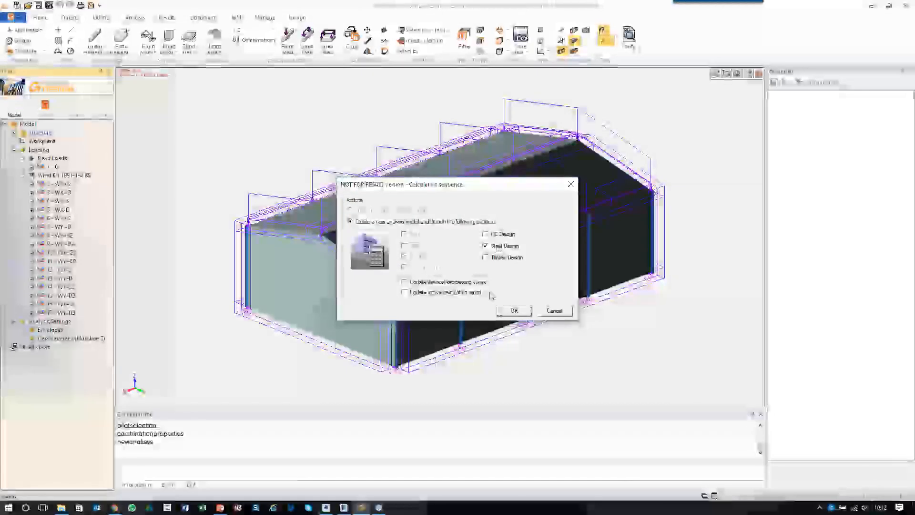
{"action": "left_click", "coordinate": [513, 310]}
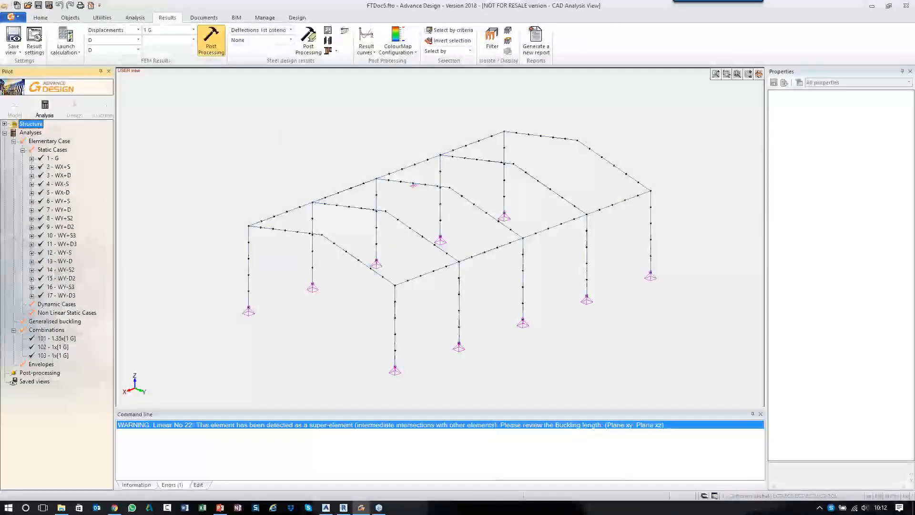
Step: Display the Fz forces on the linear elements for case 1 G and save this result view under Post-processing
{"action": "left_click", "coordinate": [138, 30]}
{"action": "left_click", "coordinate": [103, 50]}
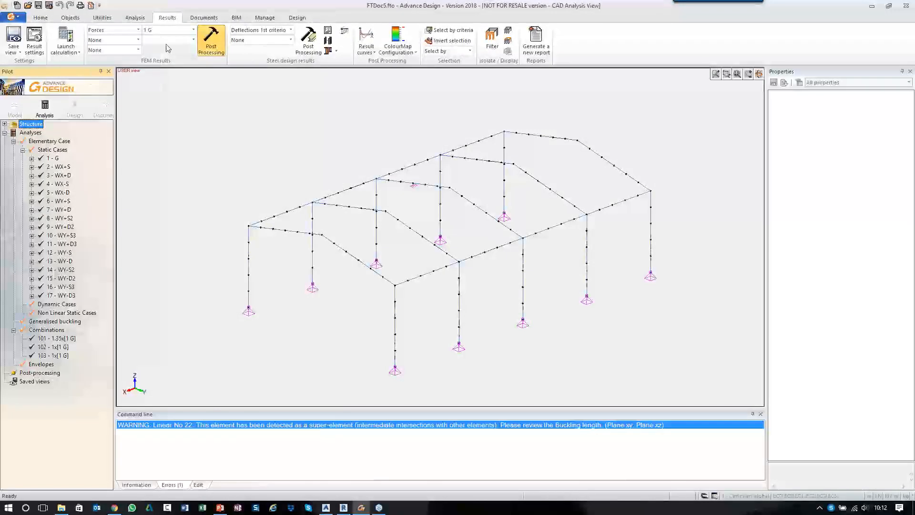
{"action": "left_click", "coordinate": [137, 40]}
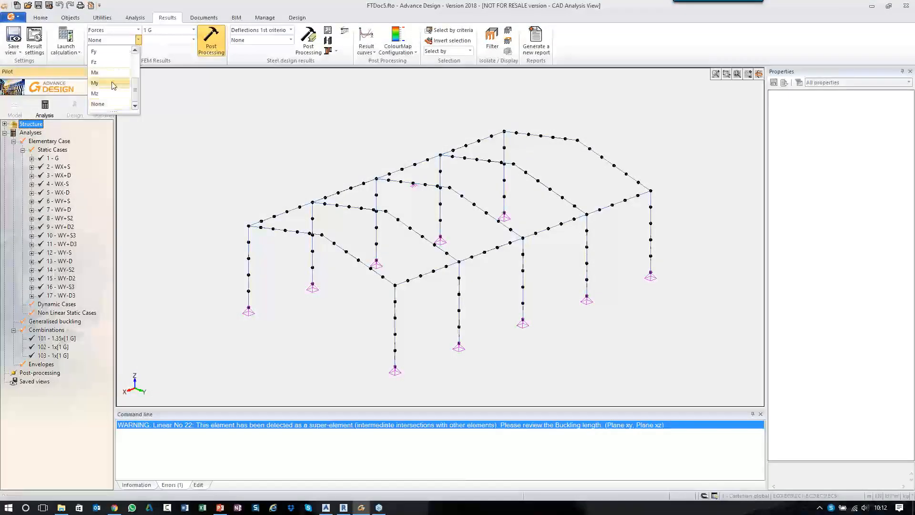
{"action": "left_click", "coordinate": [108, 61]}
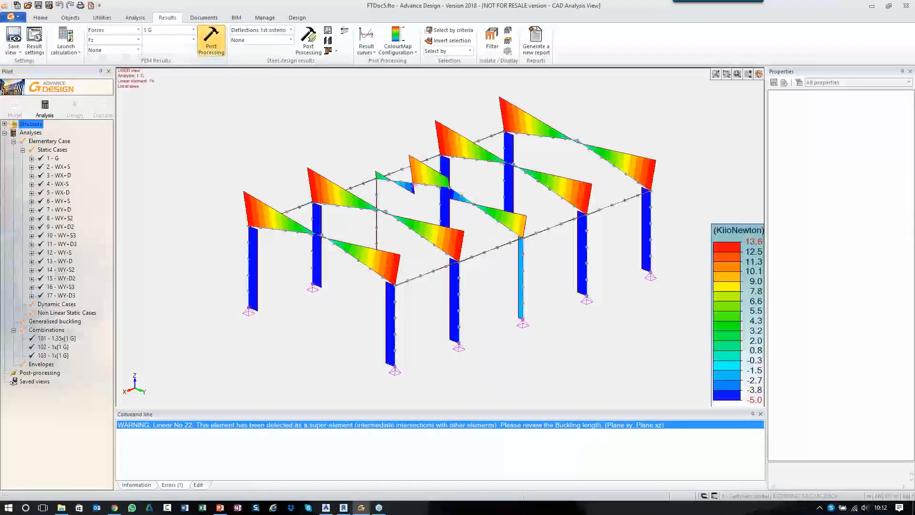
{"action": "mouse_move", "coordinate": [521, 308]}
{"action": "middle_mouse_down"}
{"action": "mouse_move", "coordinate": [466, 319]}
{"action": "mouse_move", "coordinate": [264, 278]}
{"action": "mouse_move", "coordinate": [382, 308]}
{"action": "mouse_move", "coordinate": [499, 304]}
{"action": "mouse_move", "coordinate": [548, 282]}
{"action": "mouse_move", "coordinate": [527, 317]}
{"action": "mouse_move", "coordinate": [510, 302]}
{"action": "mouse_move", "coordinate": [557, 291]}
{"action": "mouse_move", "coordinate": [535, 309]}
{"action": "mouse_move", "coordinate": [548, 259]}
{"action": "mouse_move", "coordinate": [515, 307]}
{"action": "mouse_move", "coordinate": [542, 297]}
{"action": "mouse_move", "coordinate": [524, 296]}
{"action": "mouse_move", "coordinate": [513, 313]}
{"action": "mouse_move", "coordinate": [521, 302]}
{"action": "middle_mouse_up"}
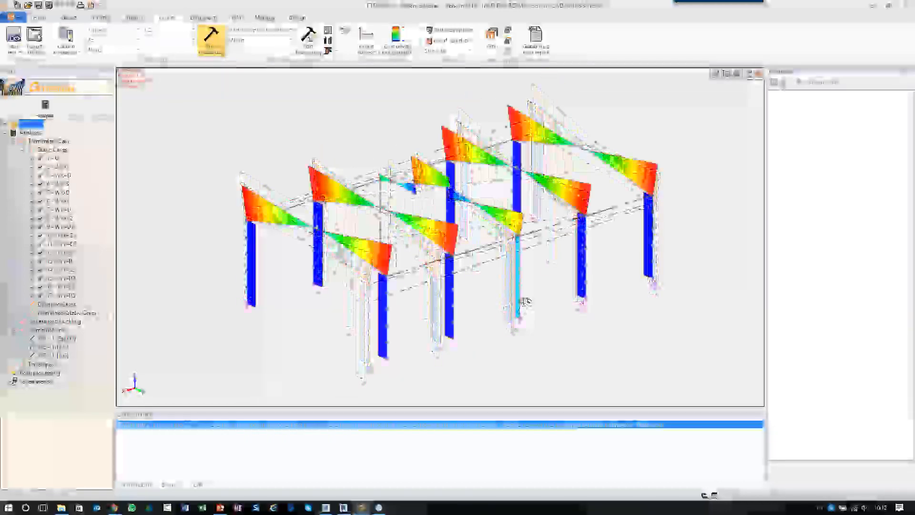
{"action": "left_click", "coordinate": [14, 52]}
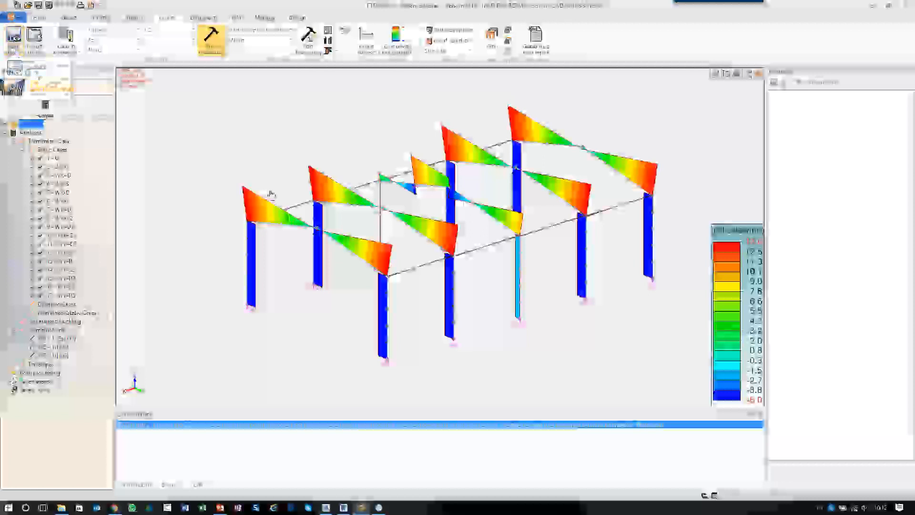
{"action": "left_click", "coordinate": [42, 85]}
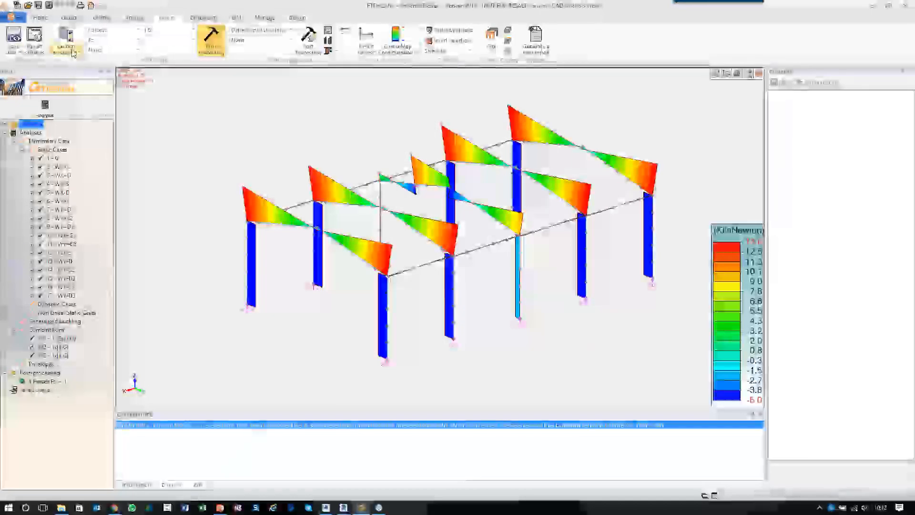
Step: Export the model in Steel markup language (*.smlx) format as "AD Out" to the 170922 - FEM Webinar folder
{"action": "left_click", "coordinate": [237, 18]}
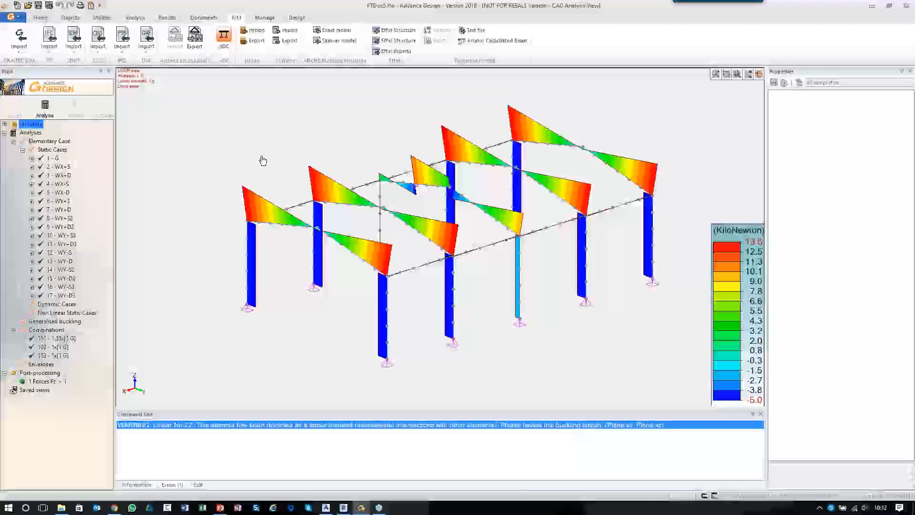
{"action": "left_click", "coordinate": [19, 51]}
{"action": "left_click", "coordinate": [29, 89]}
{"action": "left_click", "coordinate": [245, 268]}
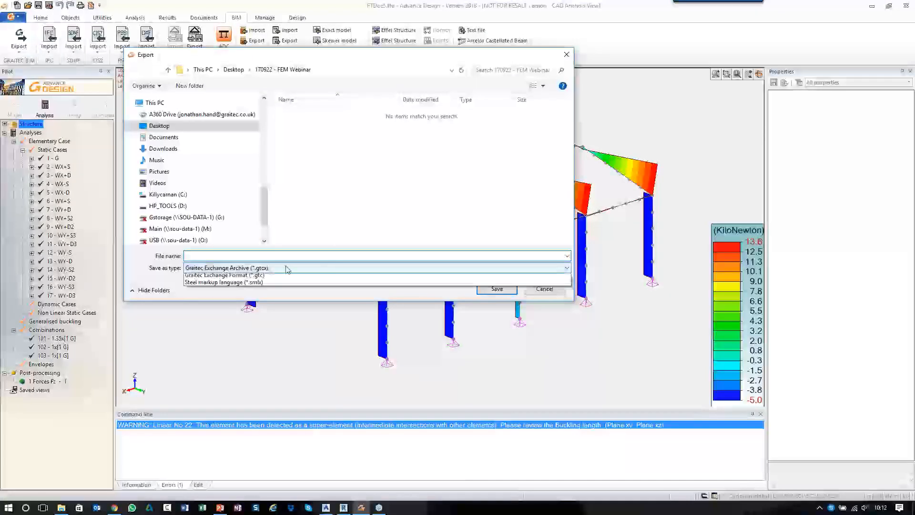
{"action": "left_click", "coordinate": [252, 292]}
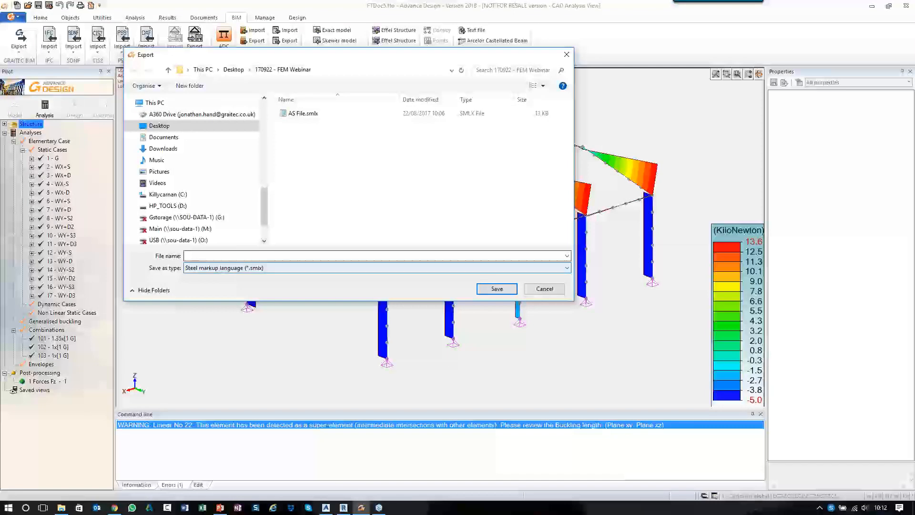
{"action": "type", "text": "AD Out"}
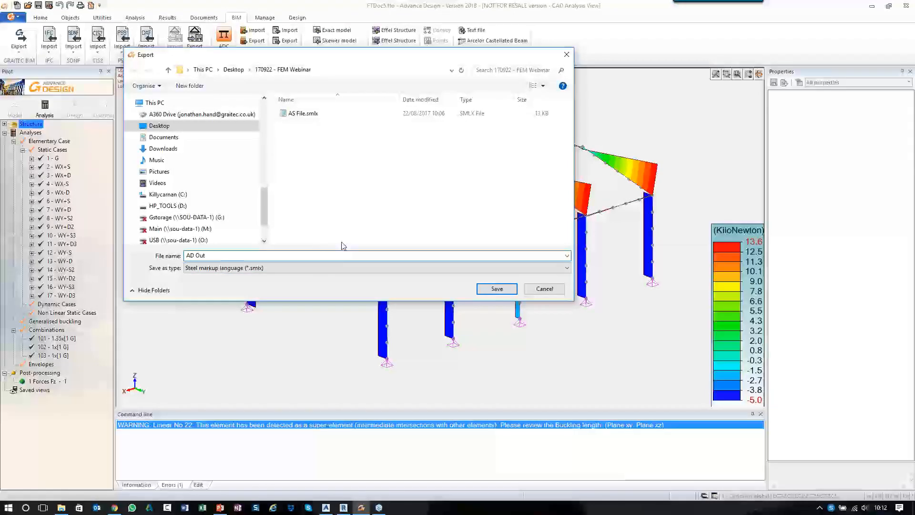
{"action": "key", "text": "Return"}
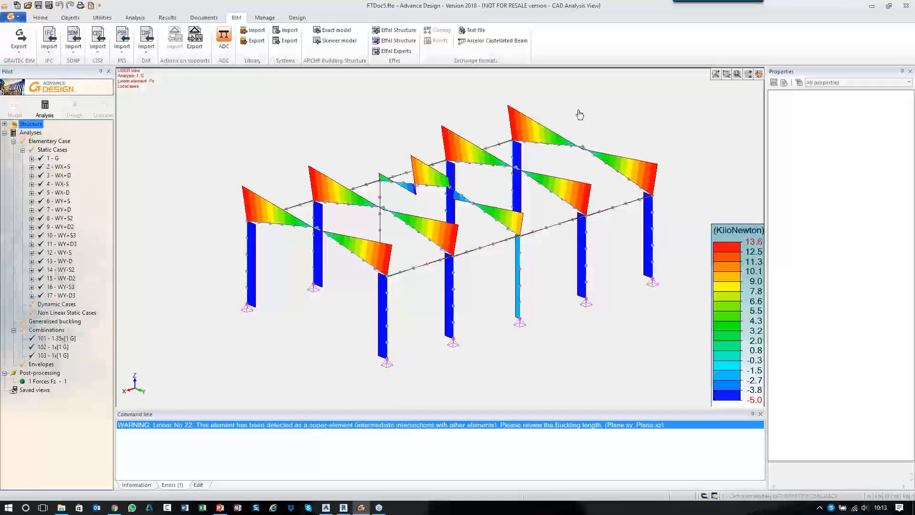
{"action": "mouse_move", "coordinate": [577, 153]}
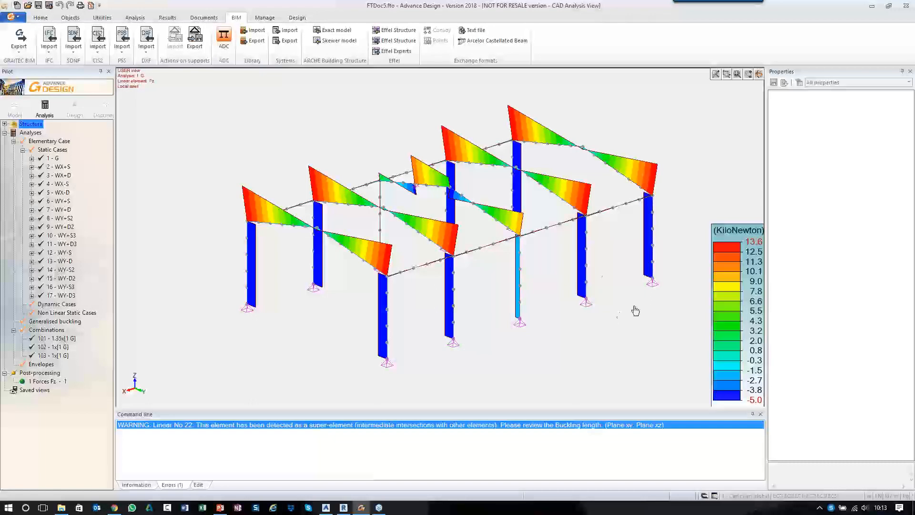
Step: Switch to Revit, create a new project from the Structural Template and open the Level 1 structural plan
{"action": "left_click", "coordinate": [344, 508]}
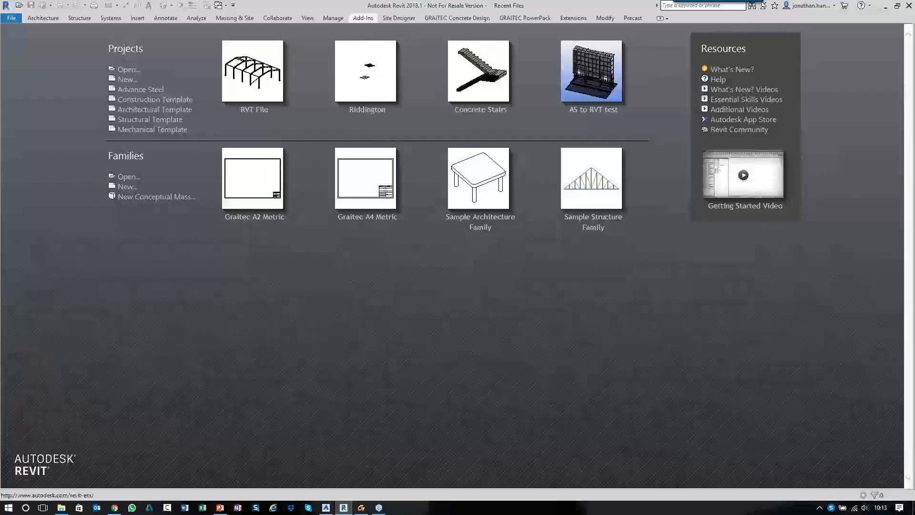
{"action": "left_click", "coordinate": [152, 121]}
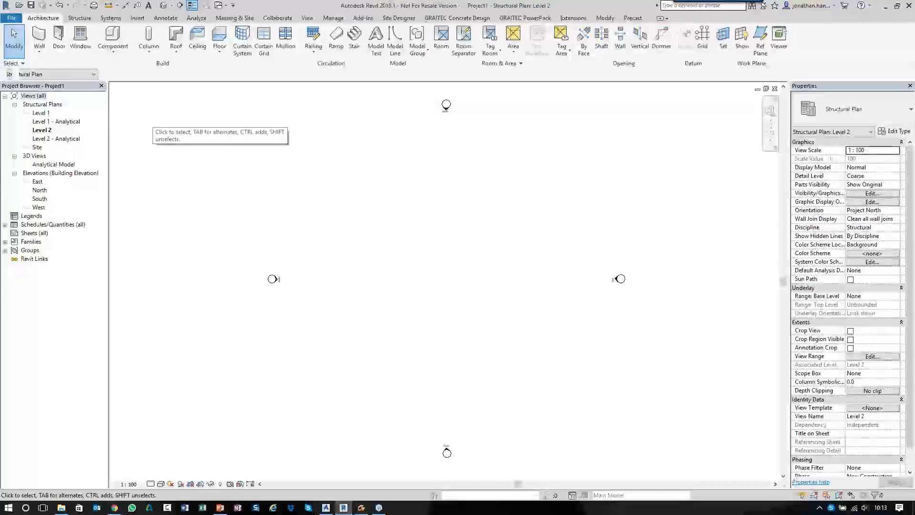
{"action": "double_click", "coordinate": [43, 114]}
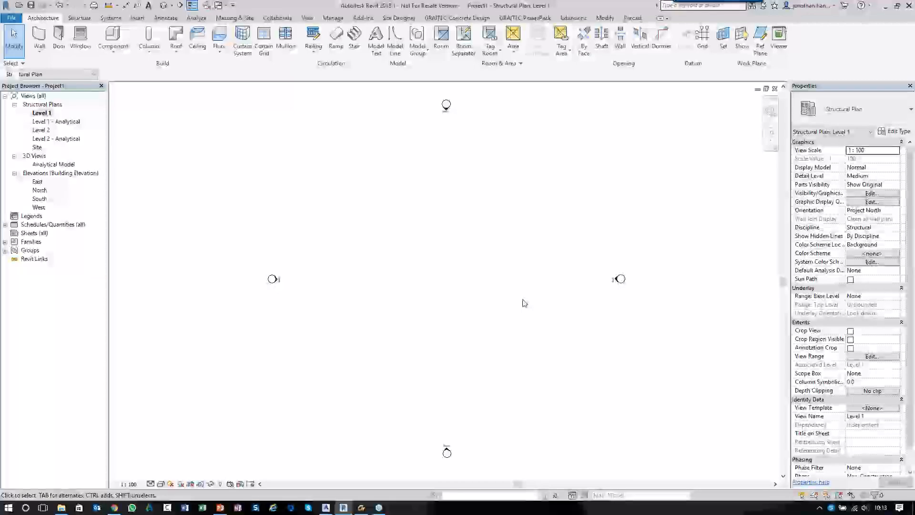
{"action": "middle_click_drag", "start_coordinate": [537, 292], "coordinate": [526, 290]}
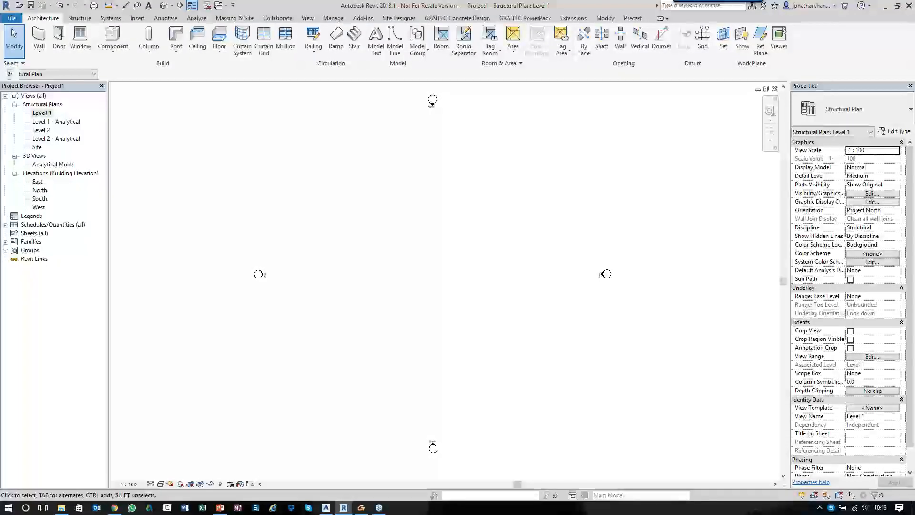
{"action": "mouse_move", "coordinate": [436, 269]}
{"action": "middle_mouse_down"}
{"action": "mouse_move", "coordinate": [430, 254]}
{"action": "mouse_move", "coordinate": [423, 265]}
{"action": "middle_mouse_up"}
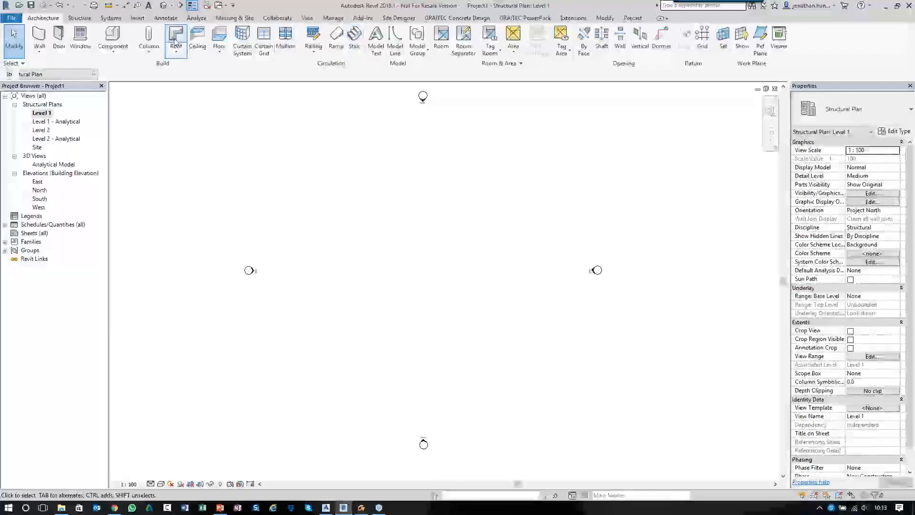
Step: Start an Advance Steel Extension import using the Advance import format and the UK country library
{"action": "left_click", "coordinate": [363, 18]}
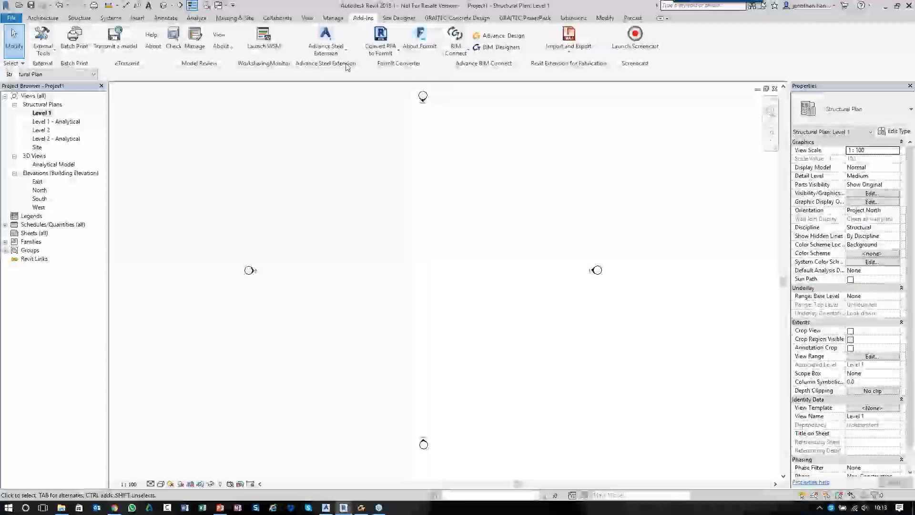
{"action": "left_click", "coordinate": [326, 39]}
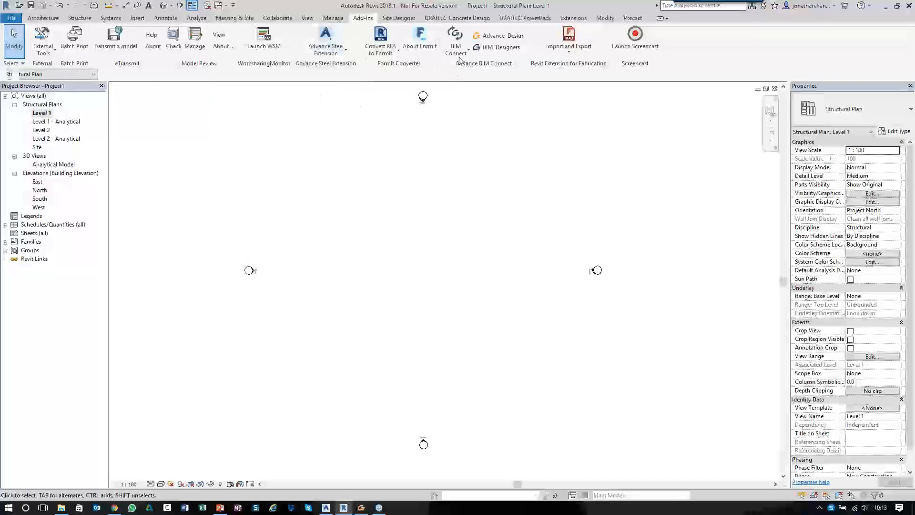
{"action": "left_click", "coordinate": [461, 53]}
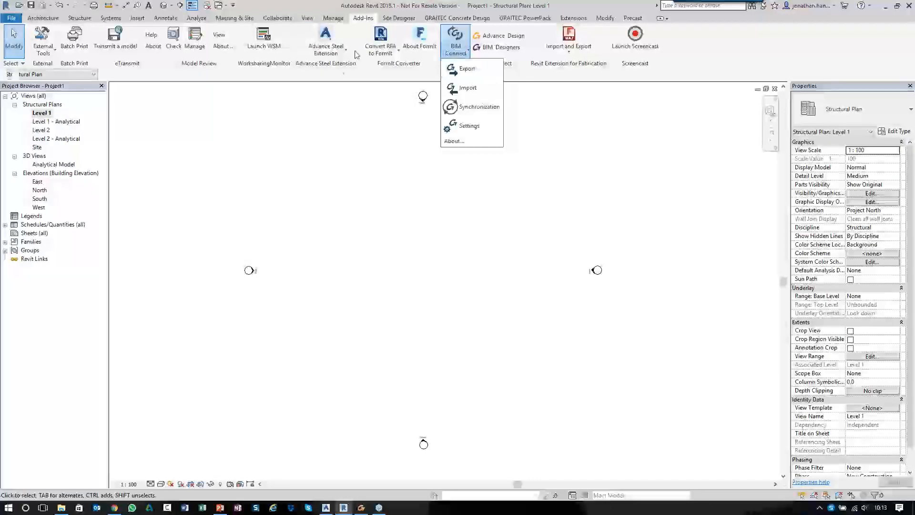
{"action": "left_click", "coordinate": [353, 76]}
{"action": "left_click", "coordinate": [327, 47]}
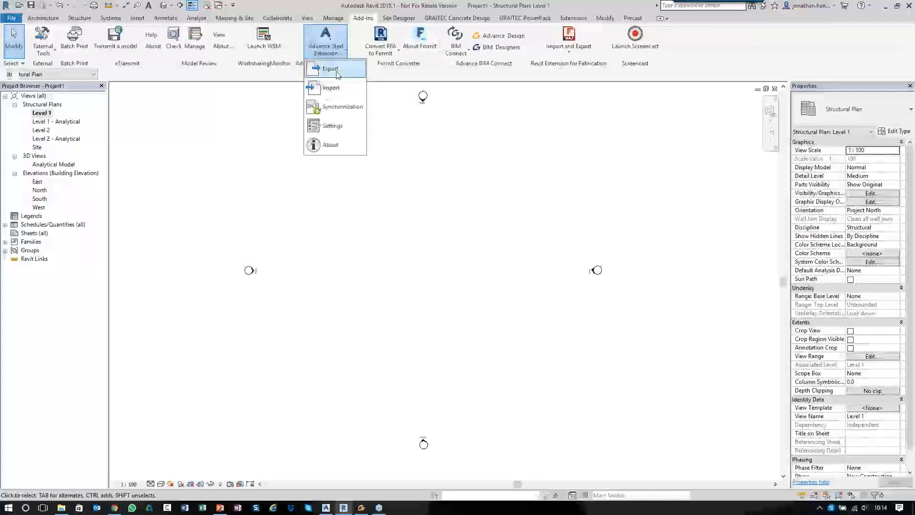
{"action": "left_click", "coordinate": [333, 88]}
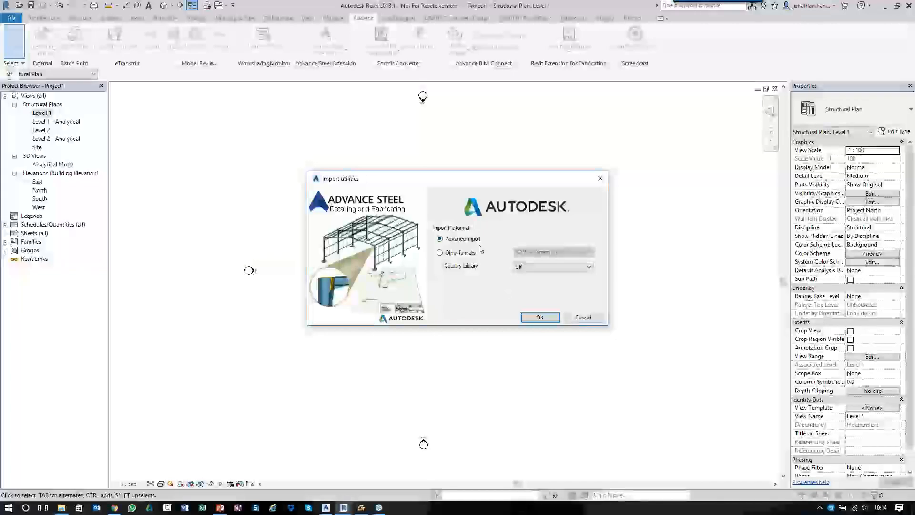
{"action": "left_click", "coordinate": [540, 317]}
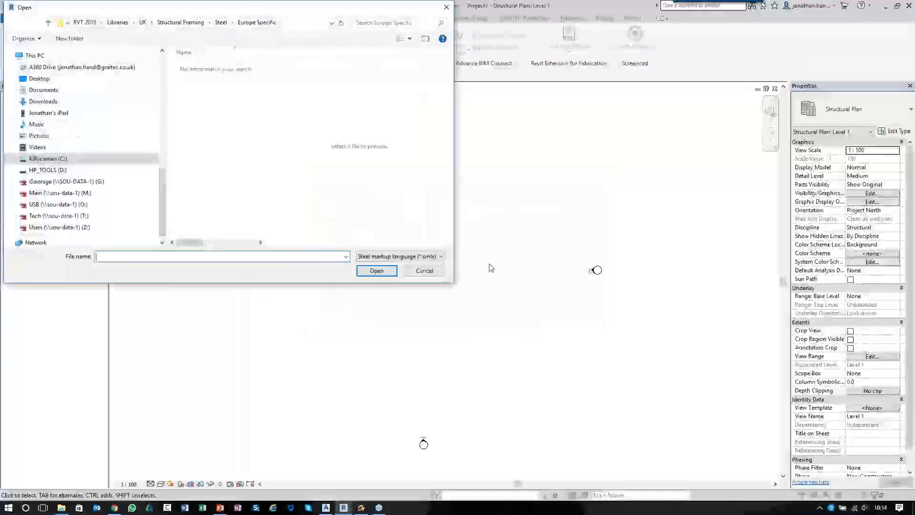
Step: Choose AD Out.smlx from the desktop folder 170922 - FEM Webinar and import it into the project
{"action": "scroll", "coordinate": [164, 165], "scroll_direction": "up", "scroll_amount": 10}
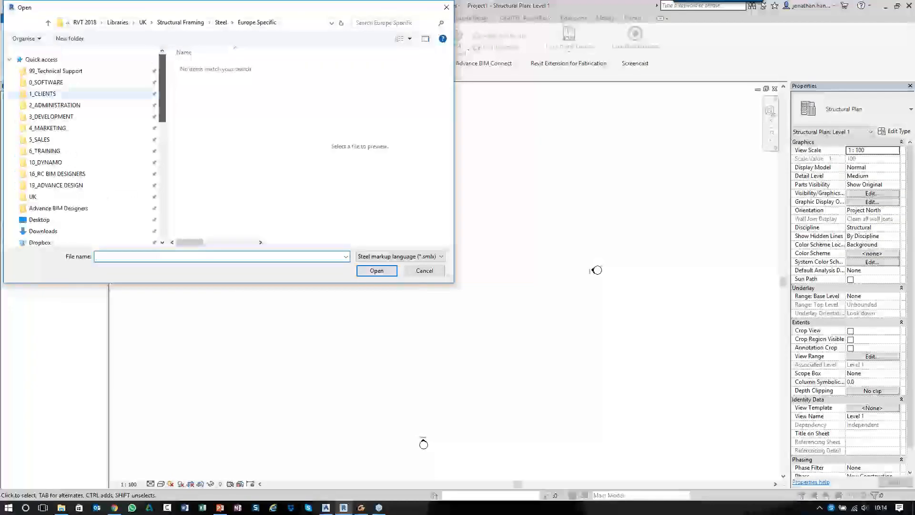
{"action": "left_click", "coordinate": [39, 219]}
{"action": "double_click", "coordinate": [204, 86]}
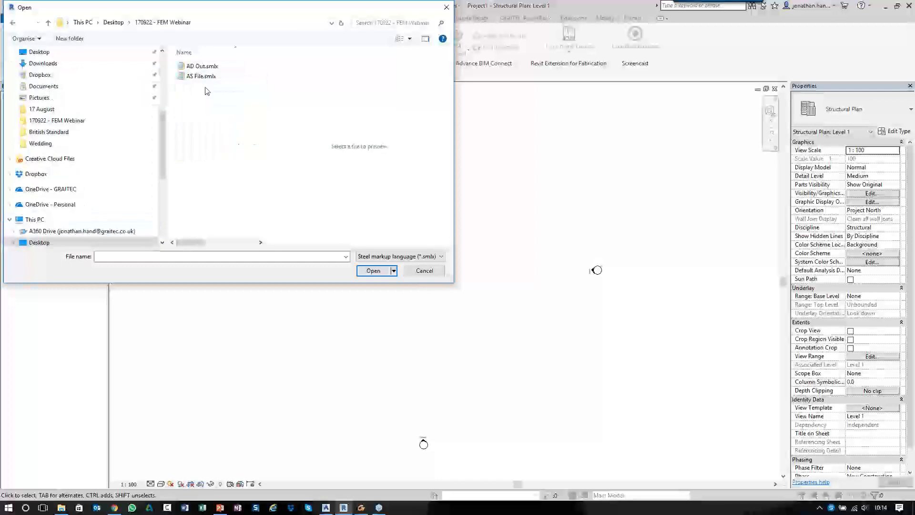
{"action": "left_click", "coordinate": [195, 67]}
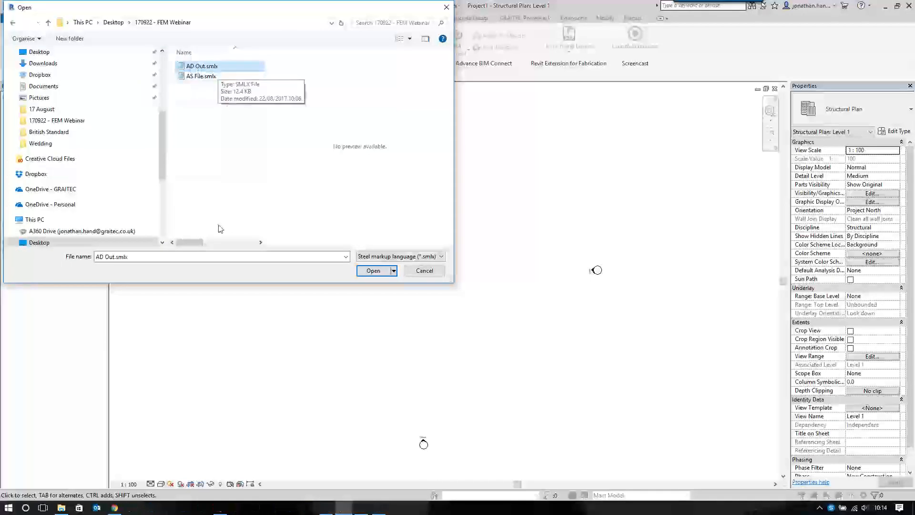
{"action": "left_click_drag", "start_coordinate": [266, 233], "coordinate": [400, 223]}
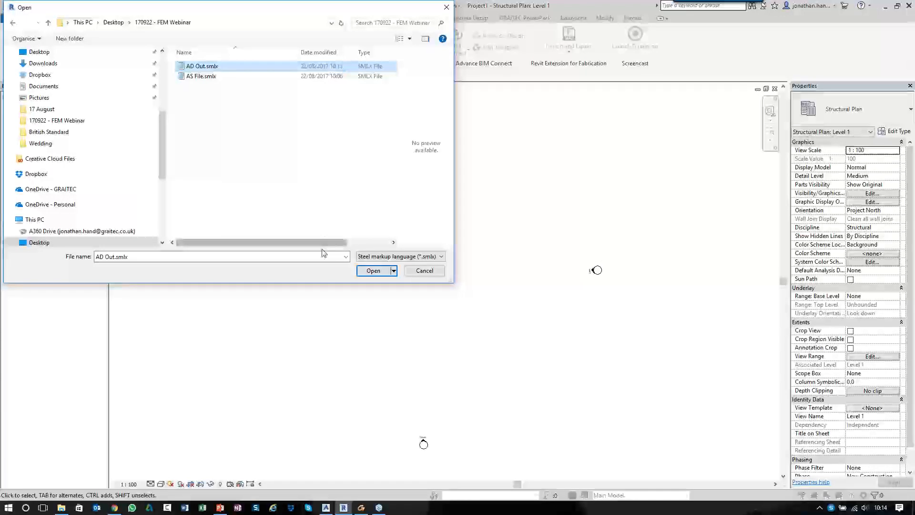
{"action": "left_click", "coordinate": [374, 271]}
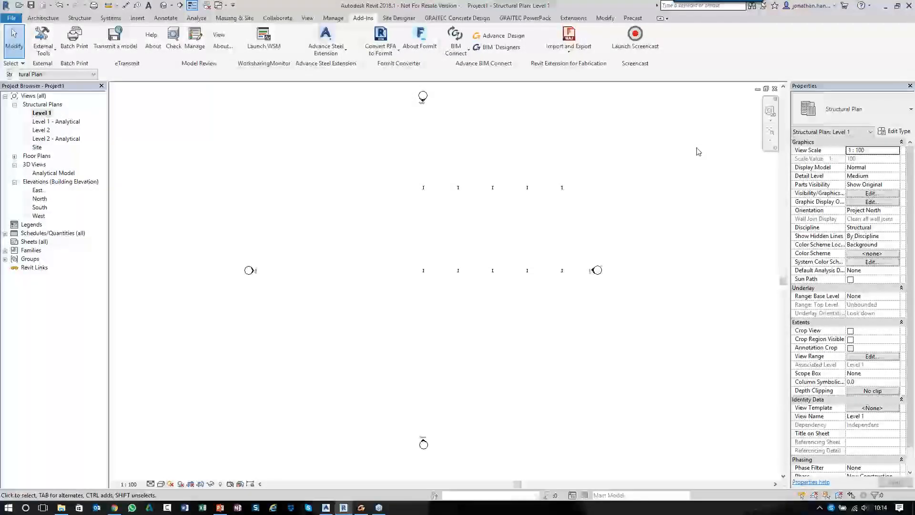
{"action": "middle_click_drag", "start_coordinate": [697, 152], "coordinate": [621, 159]}
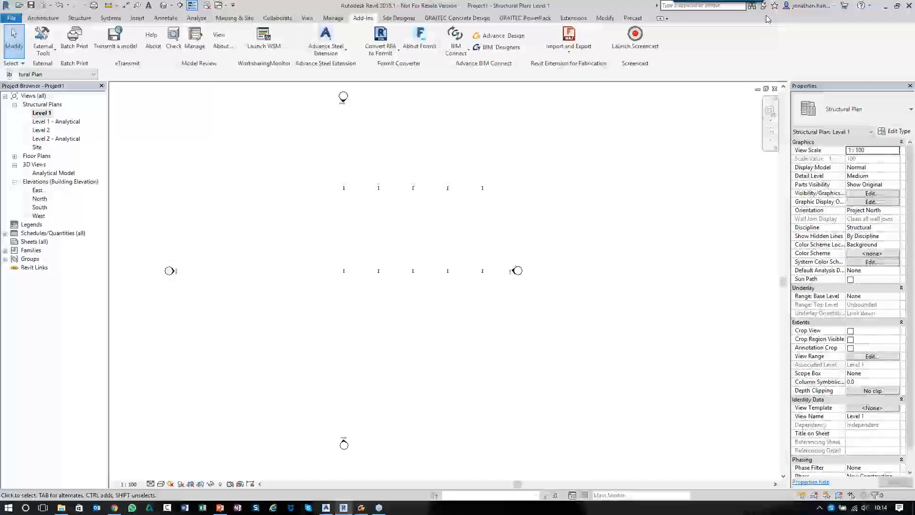
{"action": "middle_click_drag", "start_coordinate": [528, 234], "coordinate": [471, 239]}
{"action": "scroll", "coordinate": [405, 255], "scroll_direction": "up", "scroll_amount": 2}
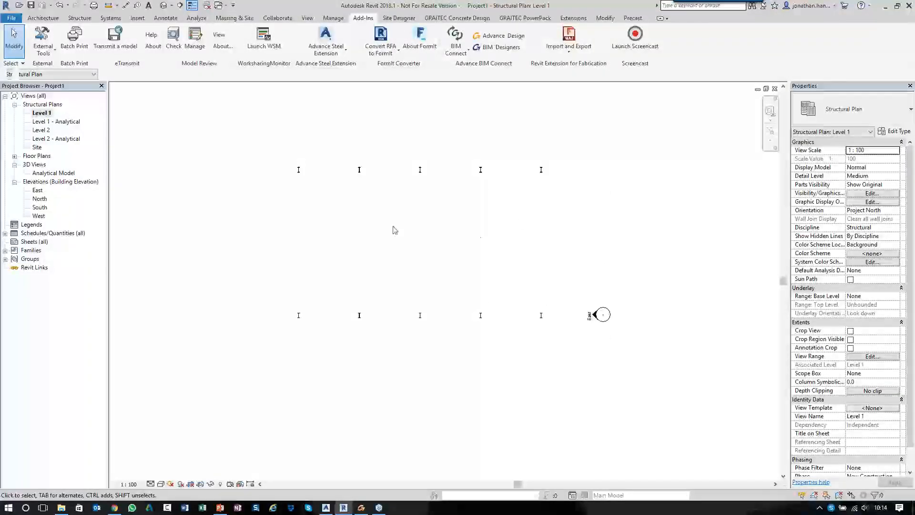
{"action": "scroll", "coordinate": [292, 182], "scroll_direction": "up", "scroll_amount": 3}
{"action": "scroll", "coordinate": [294, 183], "scroll_direction": "down", "scroll_amount": 2}
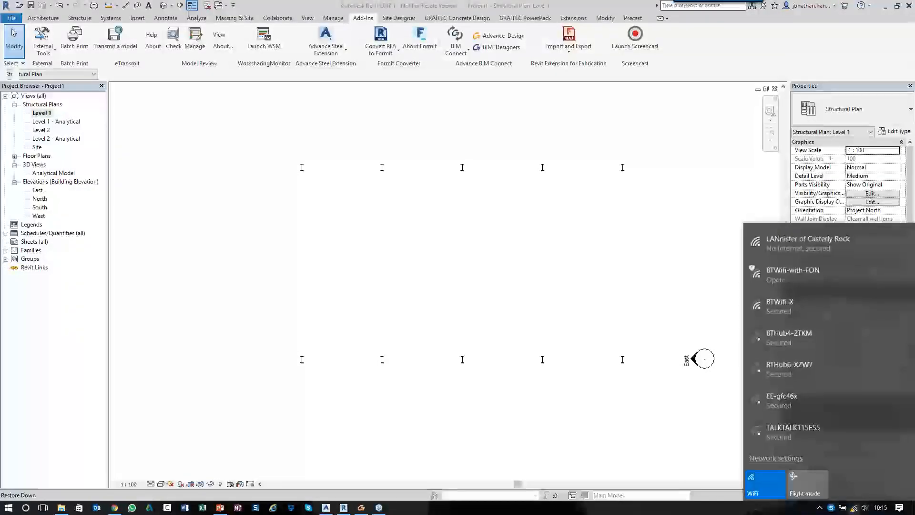
Step: Disconnect the current Wi-Fi network and reconnect to it with automatic connection enabled
{"action": "left_click", "coordinate": [839, 244]}
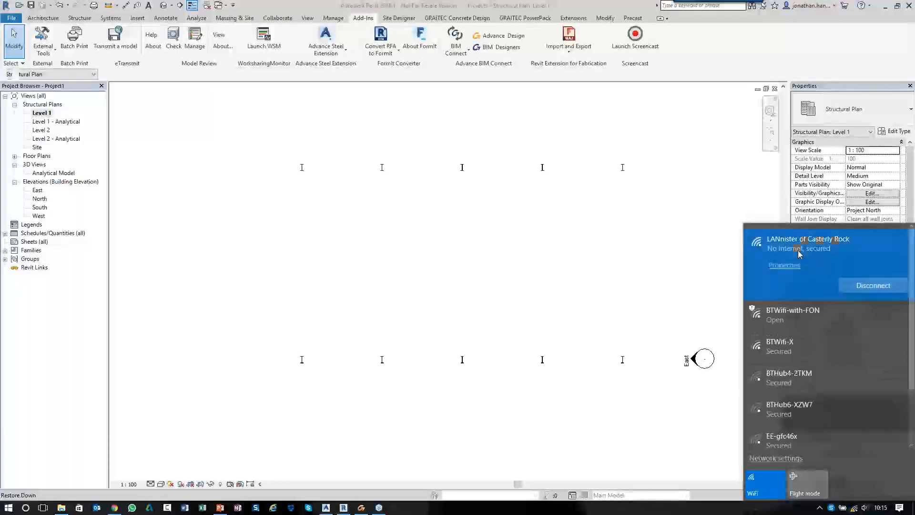
{"action": "left_click", "coordinate": [857, 284]}
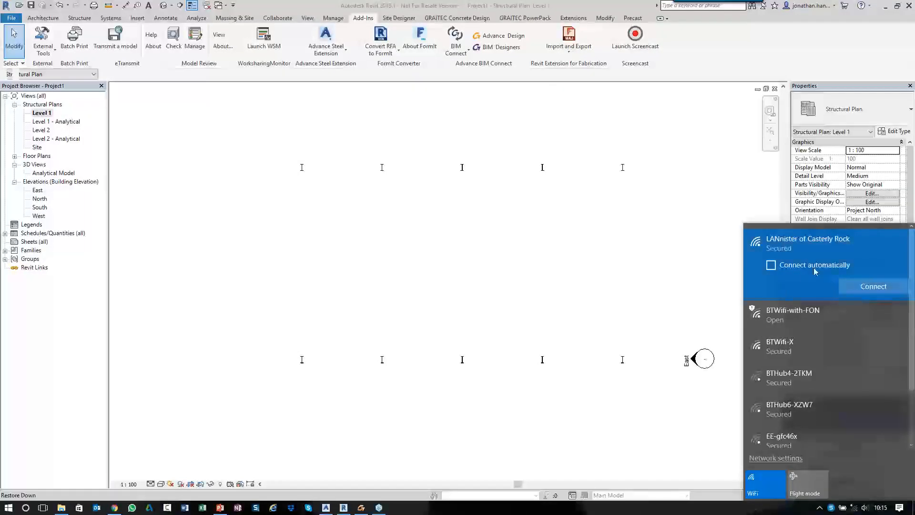
{"action": "left_click", "coordinate": [770, 265]}
{"action": "left_click", "coordinate": [863, 286]}
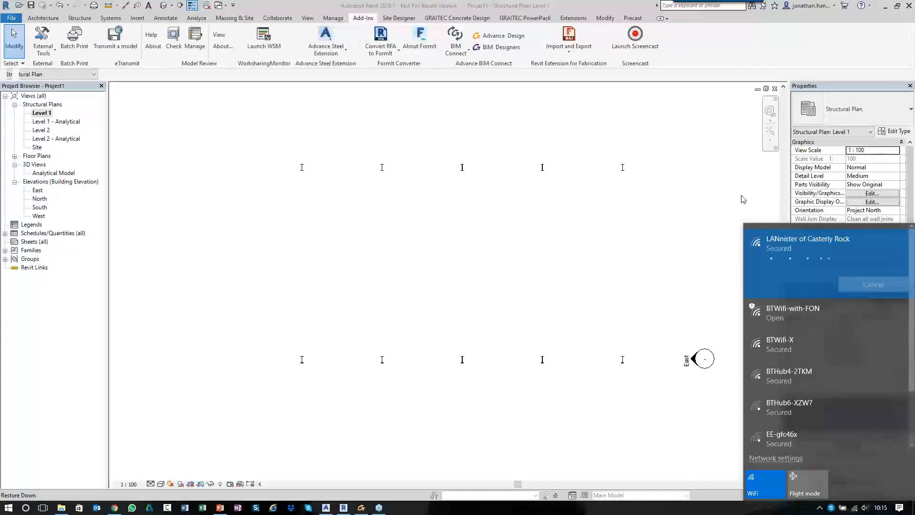
{"action": "left_click", "coordinate": [768, 198]}
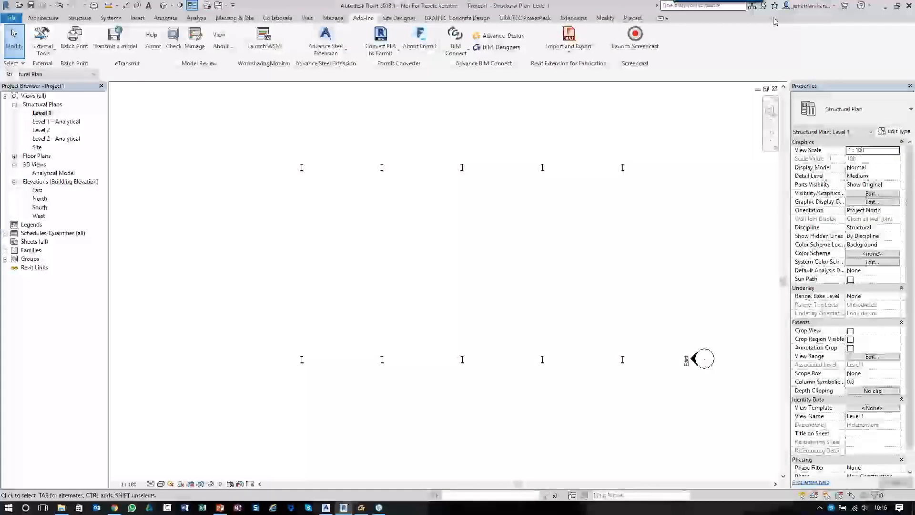
{"action": "middle_click_drag", "start_coordinate": [668, 202], "coordinate": [624, 199]}
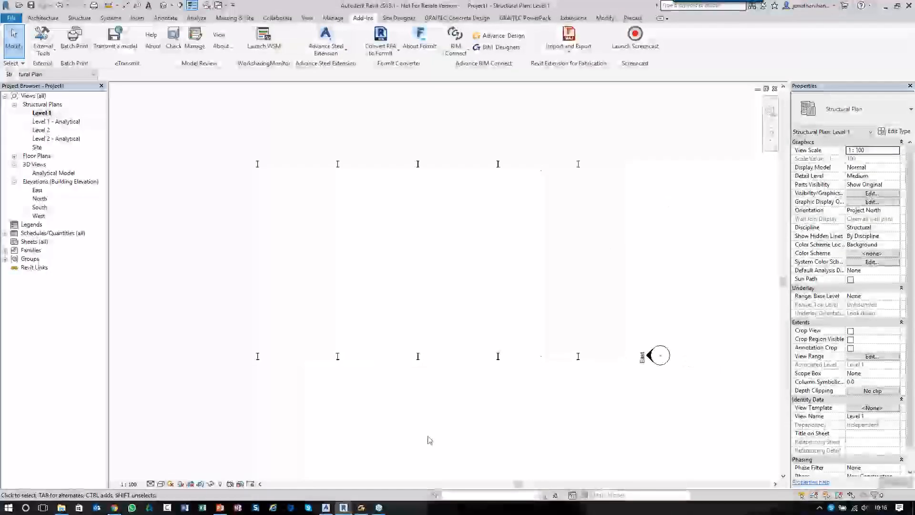
{"action": "left_click", "coordinate": [361, 508]}
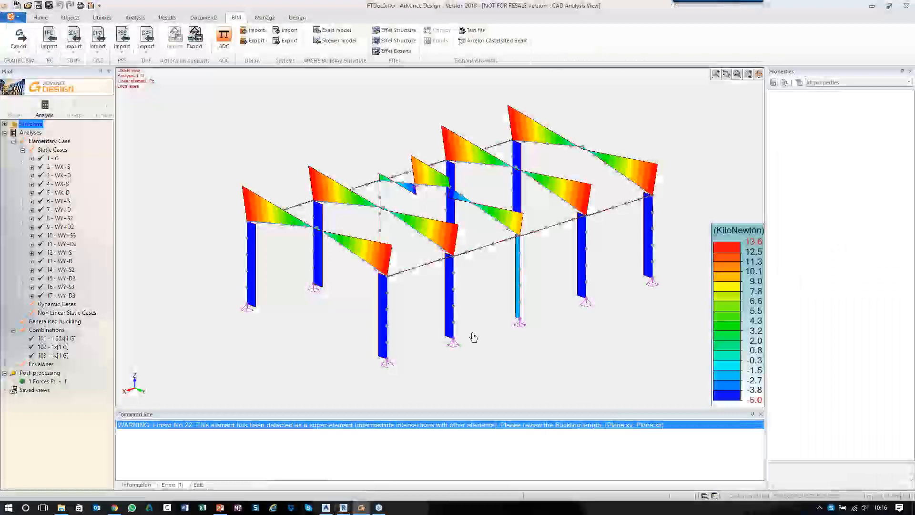
{"action": "left_click", "coordinate": [343, 508]}
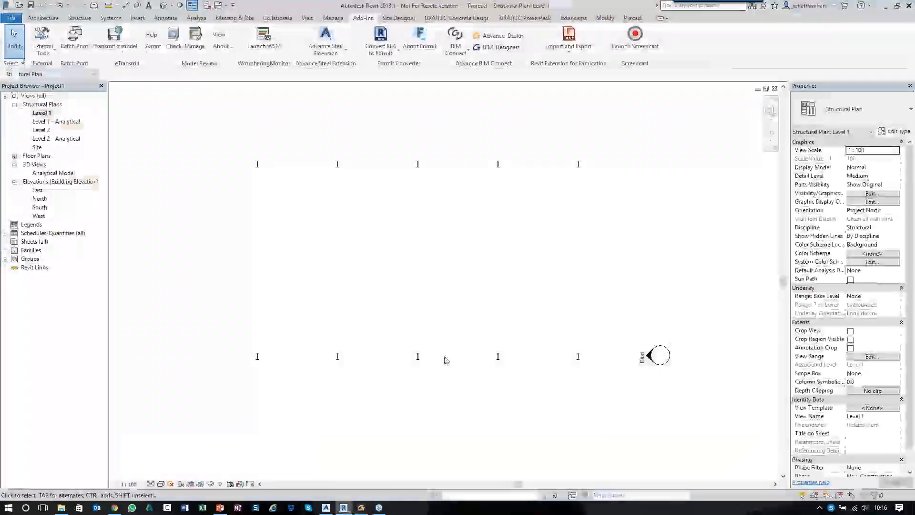
{"action": "left_click", "coordinate": [325, 45]}
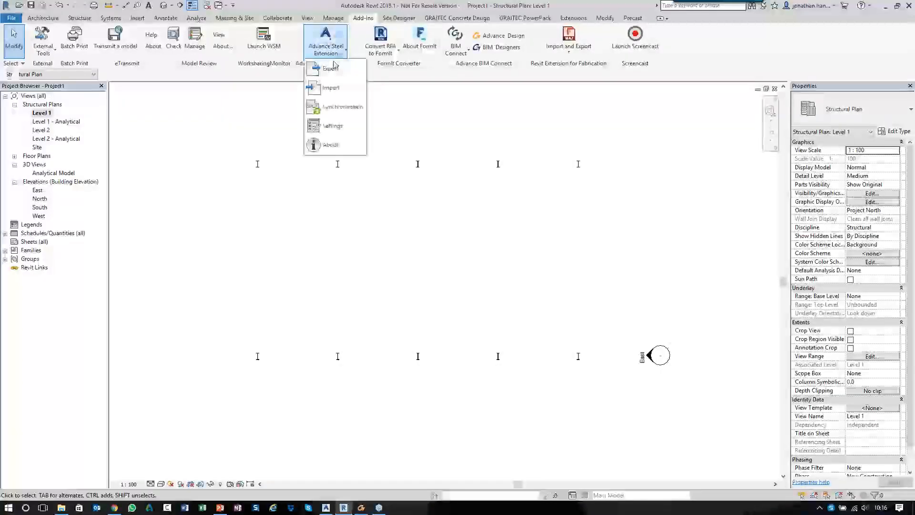
{"action": "left_click", "coordinate": [332, 89]}
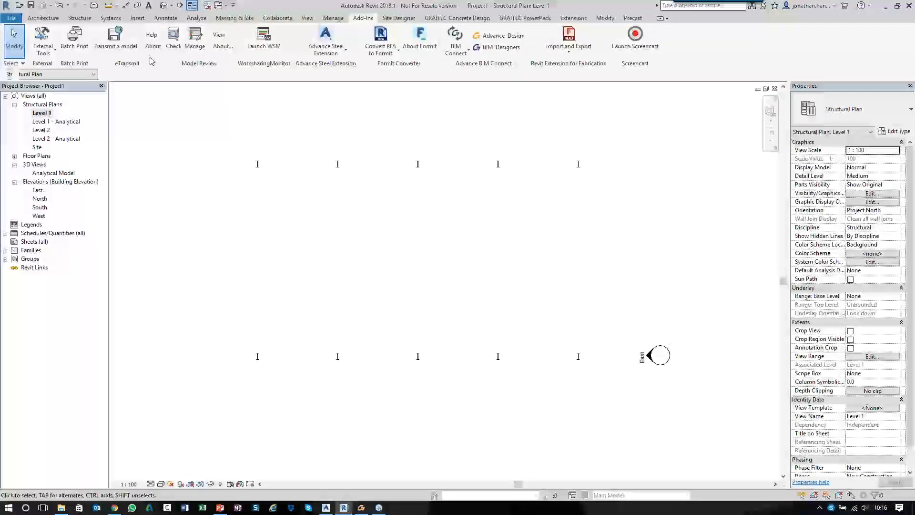
Step: Open the default 3D view to show the imported portal frame
{"action": "left_click", "coordinate": [164, 5]}
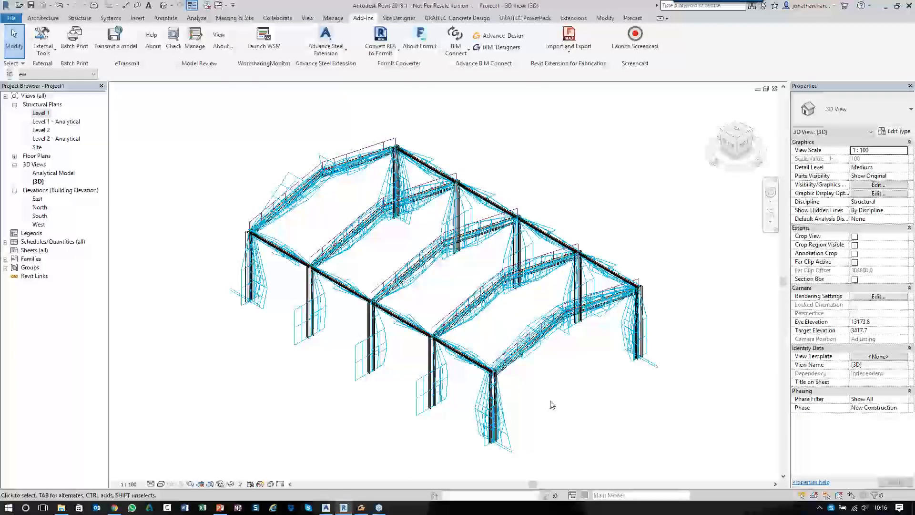
Step: Inspect the force properties of a line load on the end frame's rafter
{"action": "middle_click_drag", "start_coordinate": [581, 413], "coordinate": [540, 398], "text": "shift"}
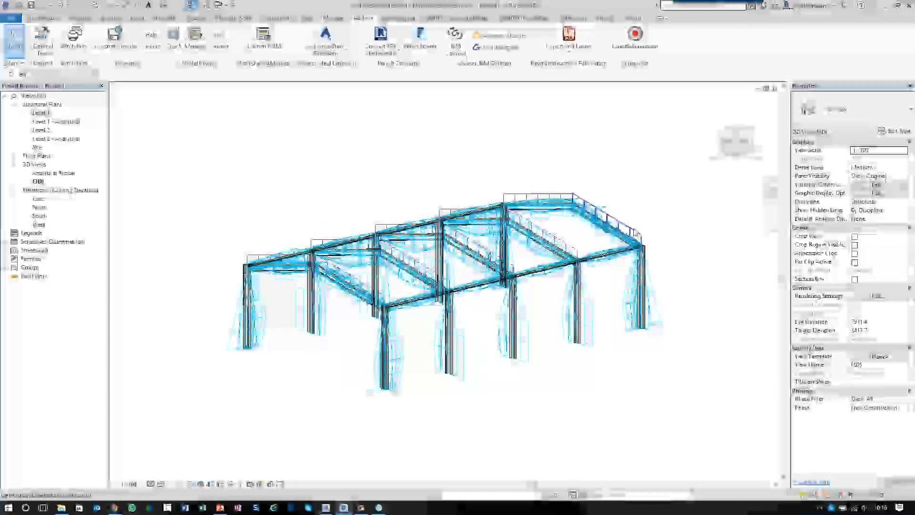
{"action": "left_click", "coordinate": [620, 223]}
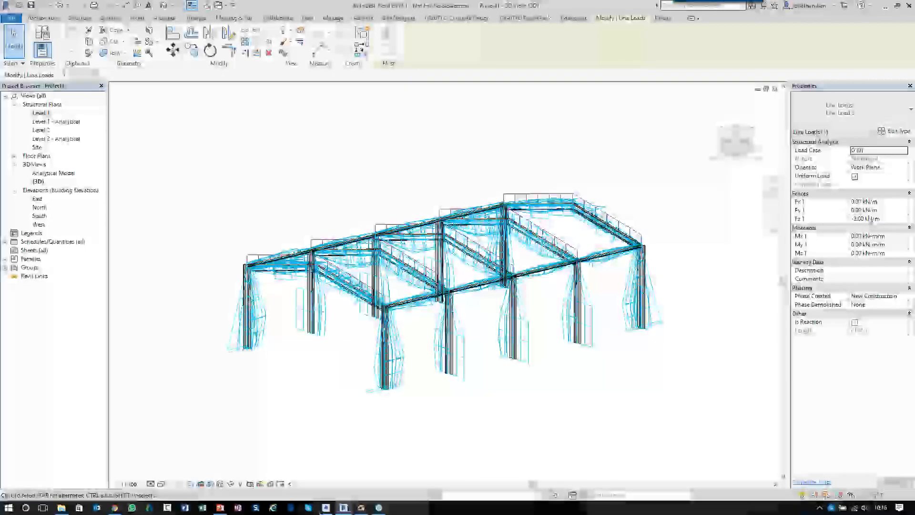
{"action": "key", "text": "Escape"}
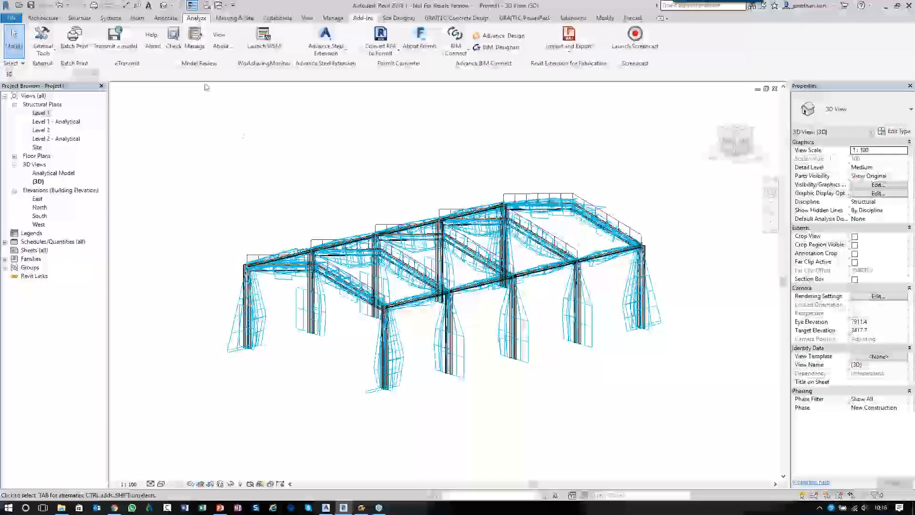
Step: Review the imported load cases in the structural settings and close them without changes
{"action": "left_click", "coordinate": [197, 18]}
{"action": "left_click", "coordinate": [93, 49]}
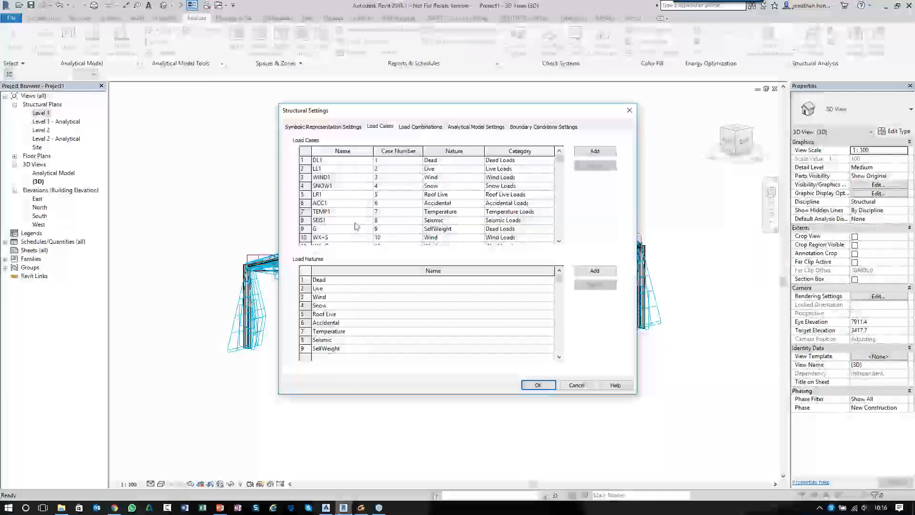
{"action": "scroll", "coordinate": [371, 203], "scroll_direction": "down", "scroll_amount": 1}
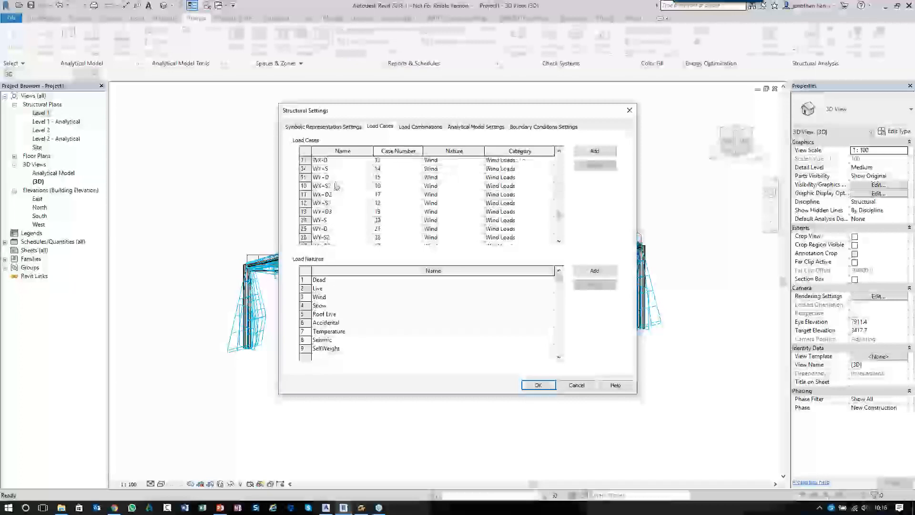
{"action": "scroll", "coordinate": [333, 210], "scroll_direction": "down", "scroll_amount": 1}
{"action": "scroll", "coordinate": [333, 200], "scroll_direction": "up", "scroll_amount": 2}
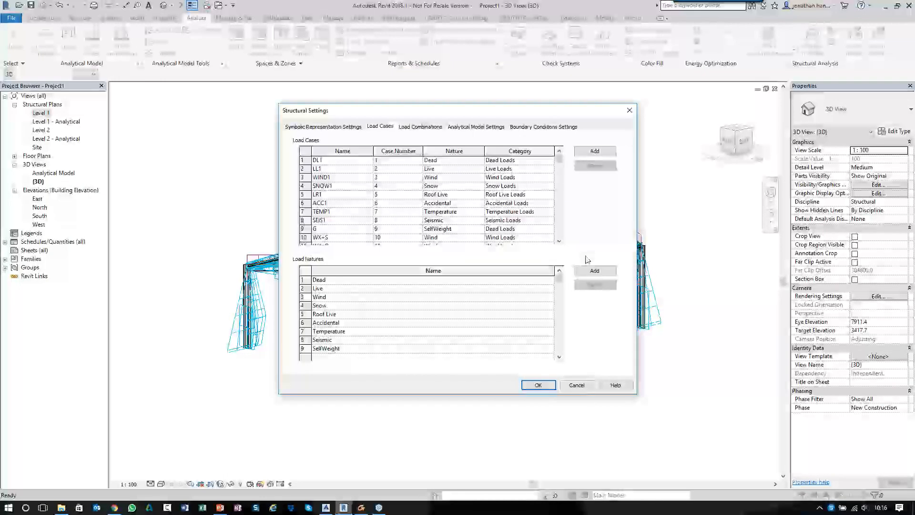
{"action": "left_click", "coordinate": [589, 385]}
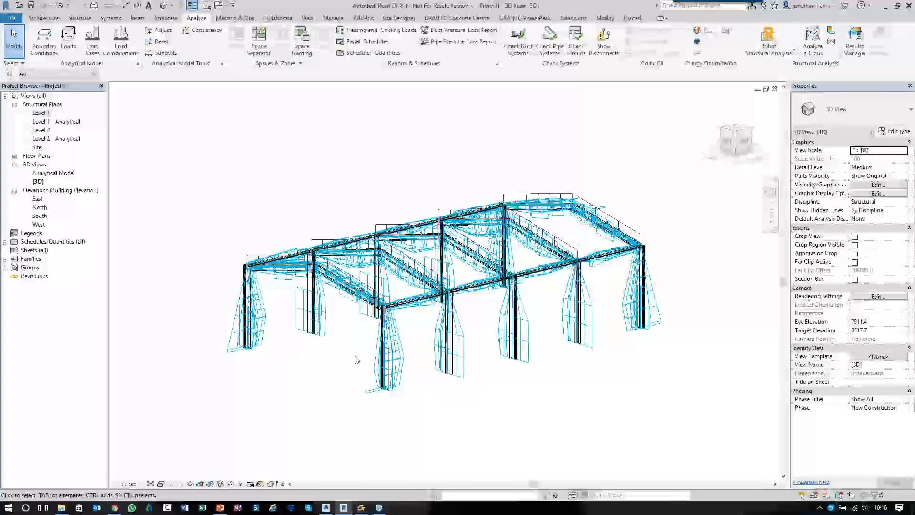
Step: Hide the analytical model in the 3D view and display the frame in Shaded style at Fine detail level
{"action": "middle_click_drag", "start_coordinate": [414, 385], "coordinate": [448, 407], "text": "shift"}
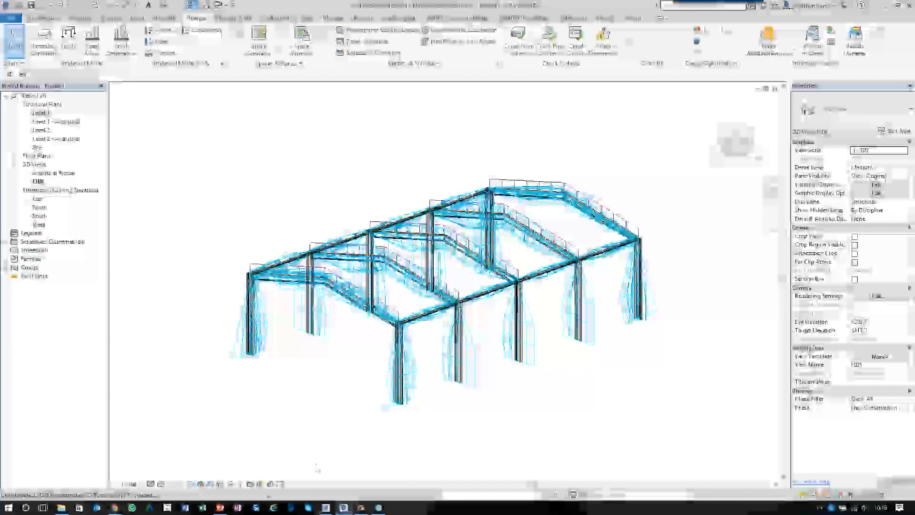
{"action": "left_click", "coordinate": [262, 485]}
{"action": "middle_click_drag", "start_coordinate": [352, 391], "coordinate": [319, 410]}
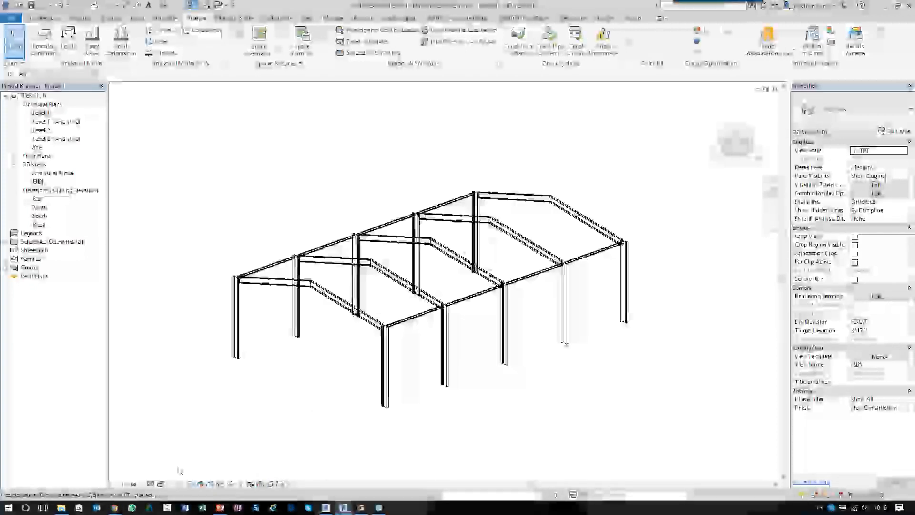
{"action": "left_click", "coordinate": [161, 484]}
{"action": "left_click", "coordinate": [200, 441]}
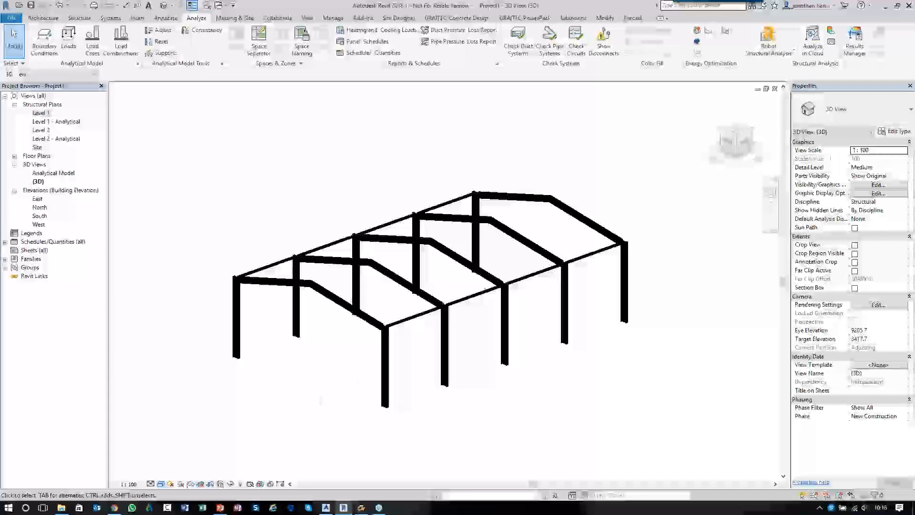
{"action": "left_click", "coordinate": [151, 484]}
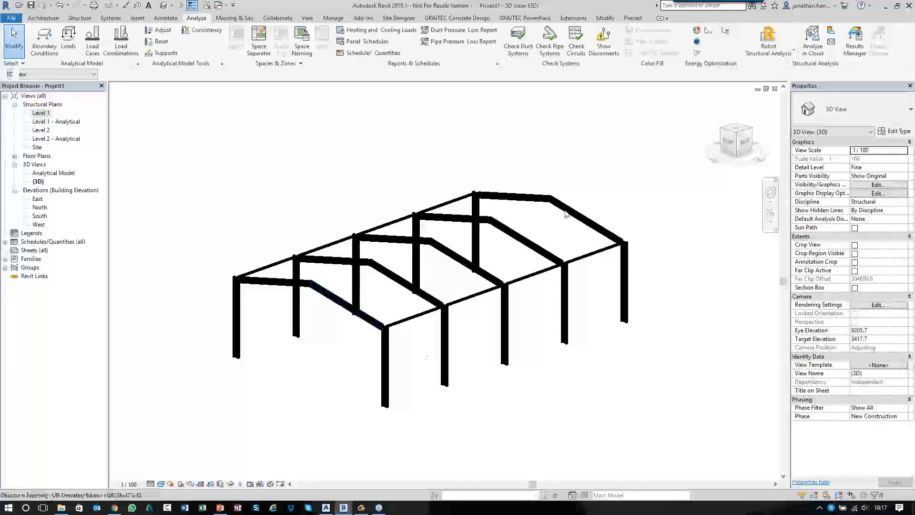
Step: Override the structural columns category's surface pattern colour in this view with RGB 255-209-026
{"action": "left_click", "coordinate": [239, 324]}
{"action": "right_click", "coordinate": [192, 215]}
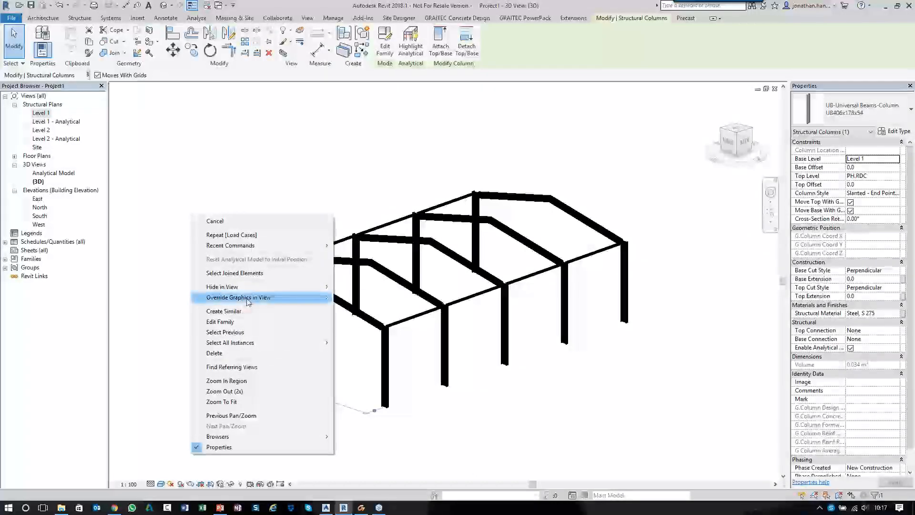
{"action": "mouse_move", "coordinate": [249, 299]}
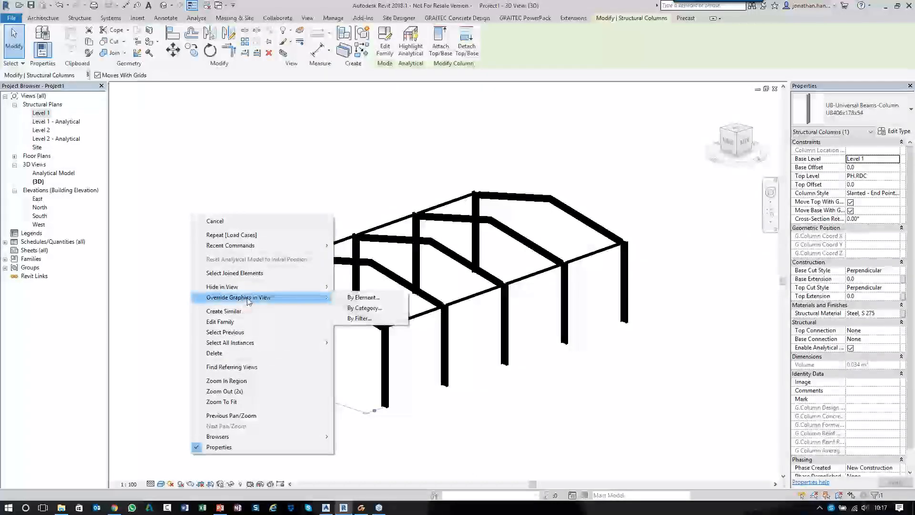
{"action": "left_click", "coordinate": [368, 308]}
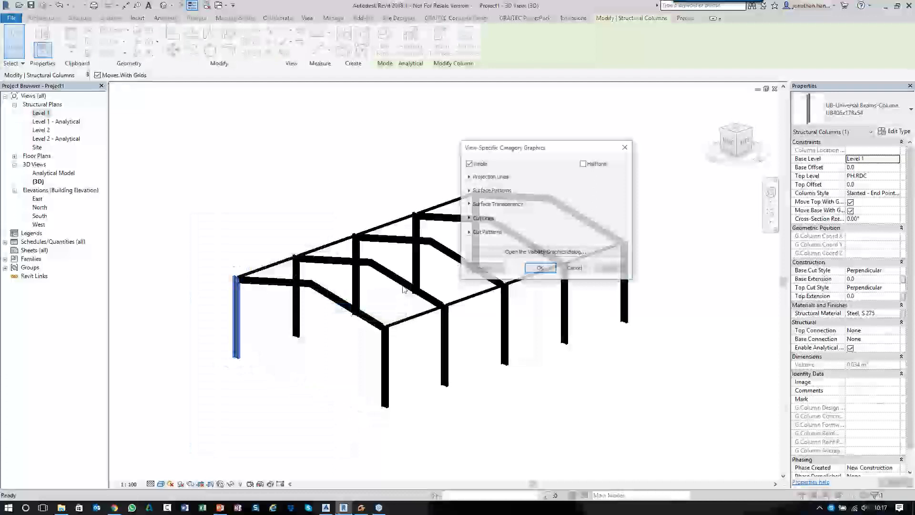
{"action": "left_click", "coordinate": [469, 190]}
{"action": "left_click", "coordinate": [611, 219]}
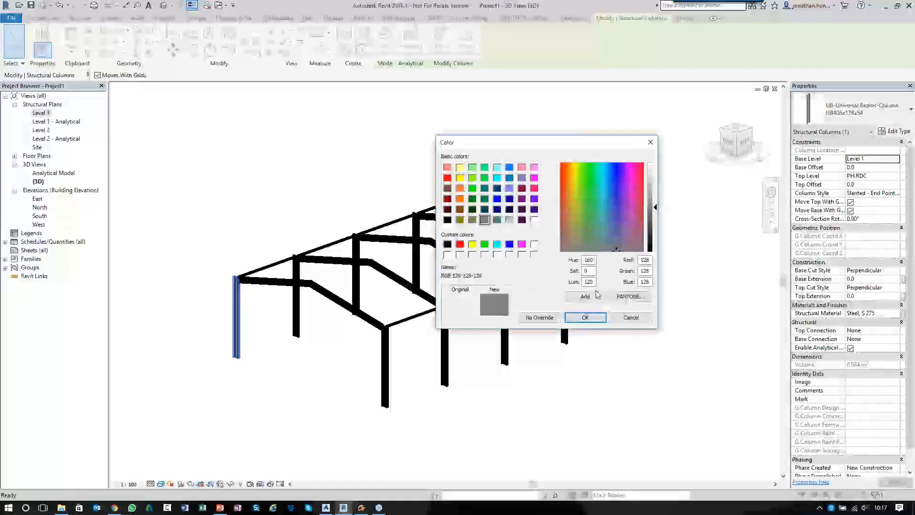
{"action": "type", "text": "255"}
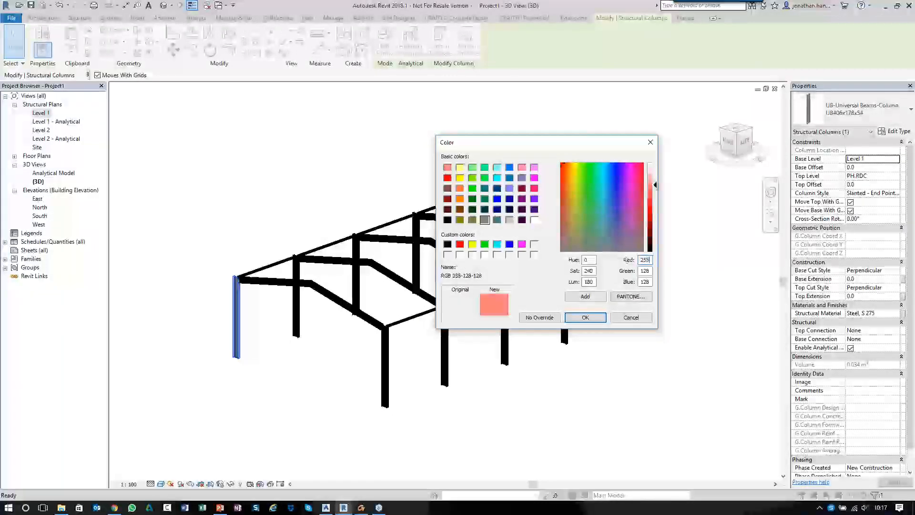
{"action": "left_click_drag", "start_coordinate": [651, 271], "coordinate": [629, 273]}
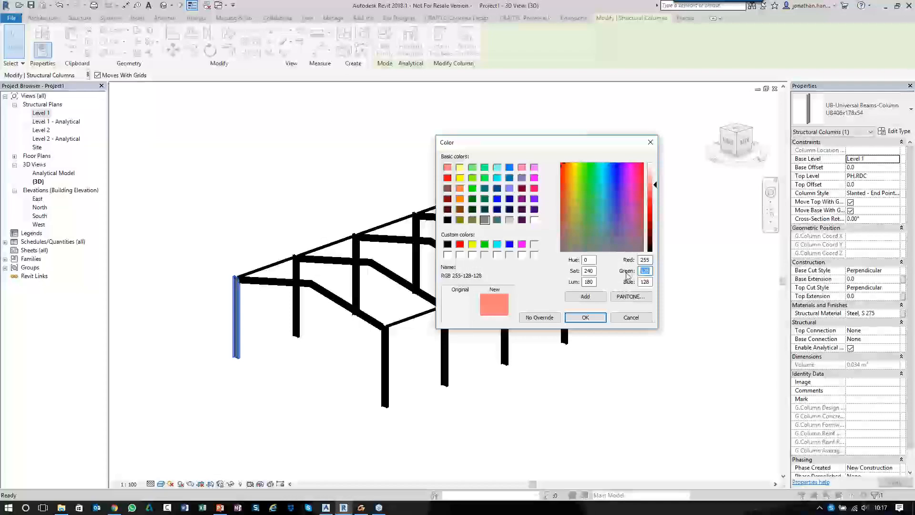
{"action": "type", "text": "209"}
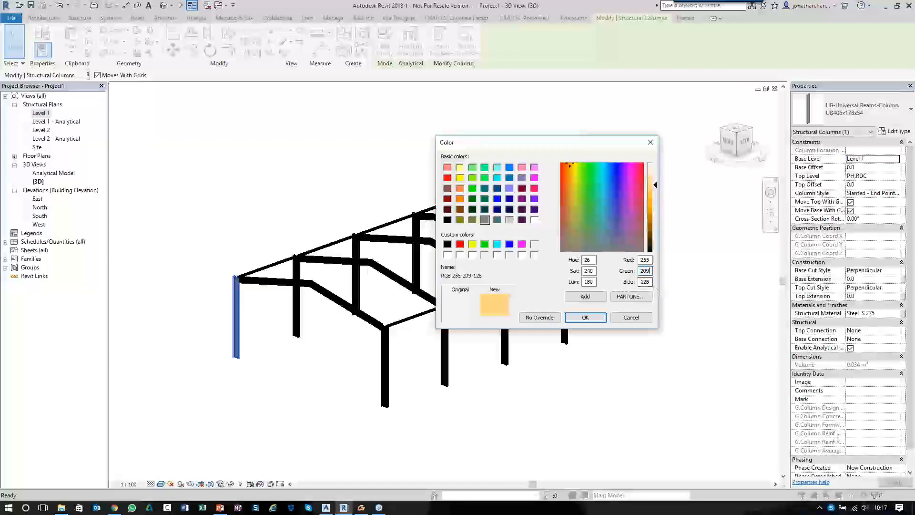
{"action": "left_click_drag", "start_coordinate": [649, 281], "coordinate": [629, 282]}
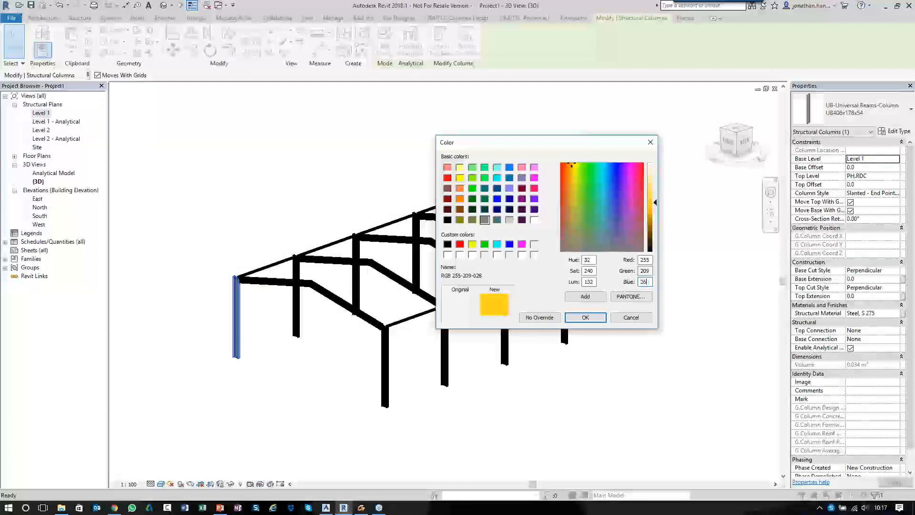
{"action": "left_click", "coordinate": [586, 319]}
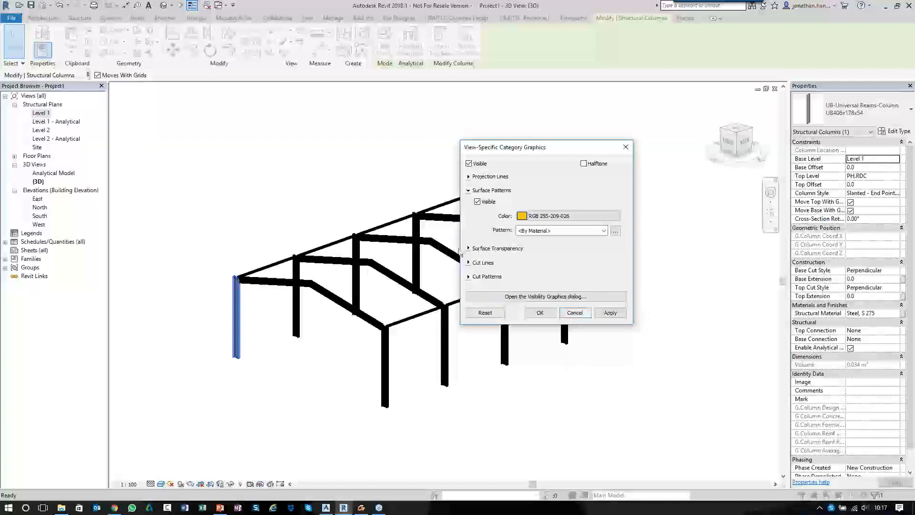
Step: Give the structural columns category a Solid fill surface pattern, adjust its surface transparency, and apply the override
{"action": "left_click", "coordinate": [497, 249]}
{"action": "left_click", "coordinate": [536, 259]}
{"action": "left_click", "coordinate": [604, 231]}
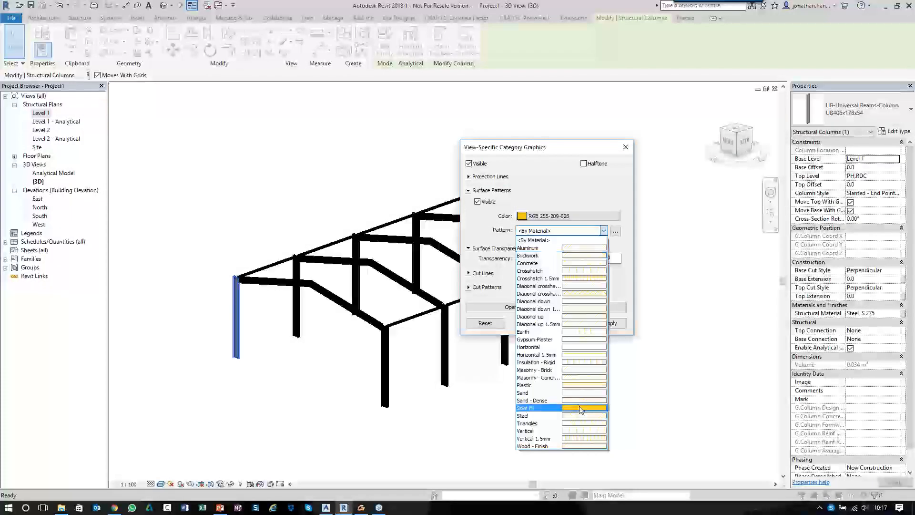
{"action": "left_click", "coordinate": [580, 409]}
{"action": "left_click", "coordinate": [546, 324]}
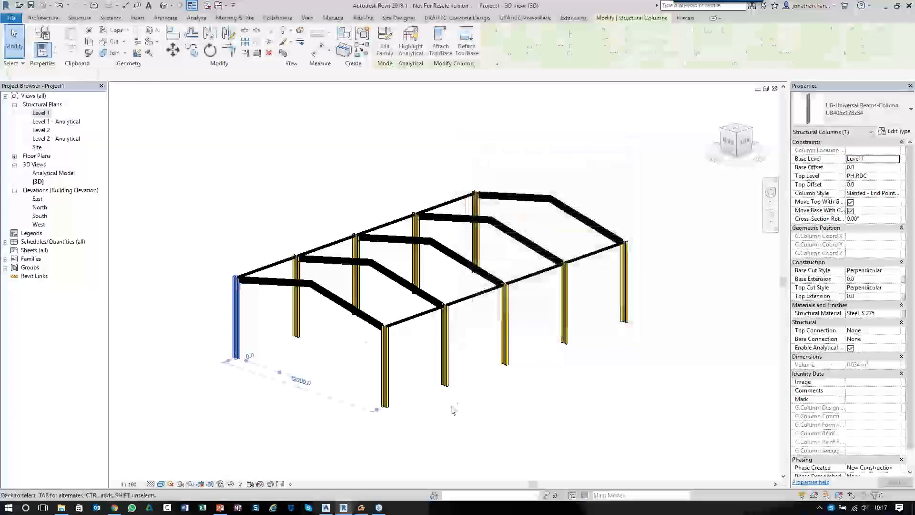
{"action": "left_click", "coordinate": [453, 410]}
Step: Override the structural framing category's surface pattern colour in this view with RGB 255-209-026
{"action": "left_click", "coordinate": [267, 281]}
{"action": "right_click", "coordinate": [303, 176]}
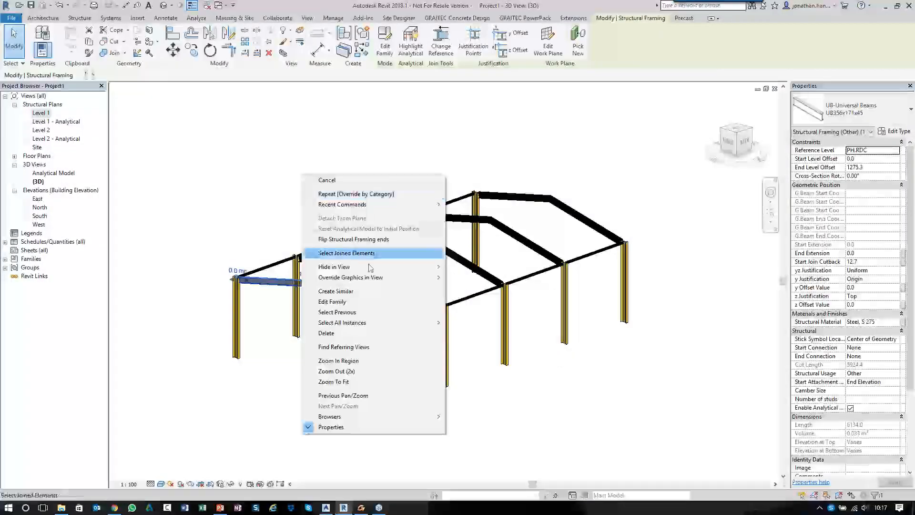
{"action": "mouse_move", "coordinate": [372, 277]}
{"action": "left_click", "coordinate": [472, 288]}
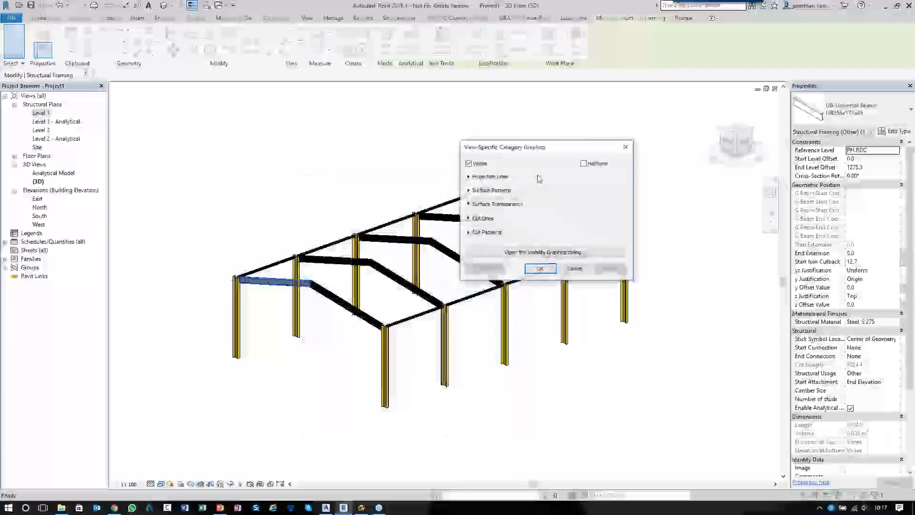
{"action": "left_click", "coordinate": [469, 190]}
{"action": "left_click", "coordinate": [565, 219]}
{"action": "double_click", "coordinate": [645, 259]}
{"action": "type", "text": "255"}
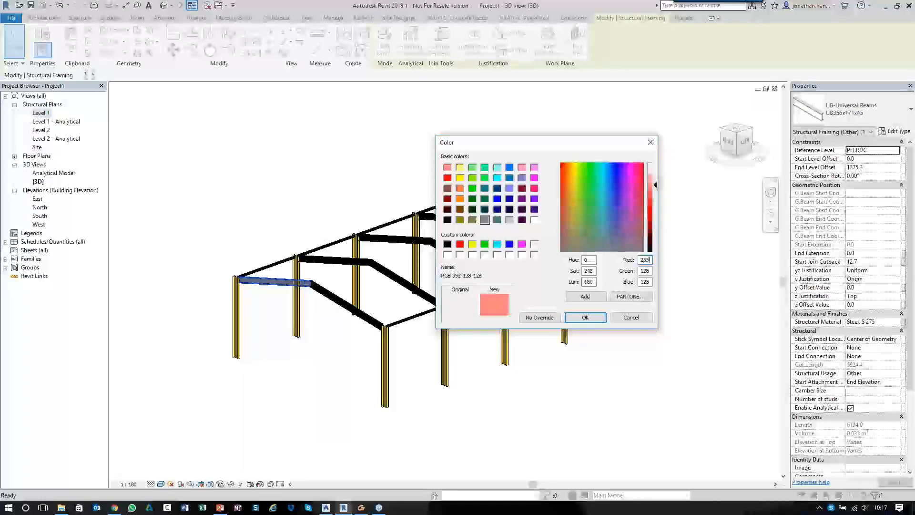
{"action": "key", "text": "Tab"}
{"action": "type", "text": "205"}
{"action": "key", "text": "BackSpace"}
{"action": "type", "text": "9"}
{"action": "key", "text": "Tab"}
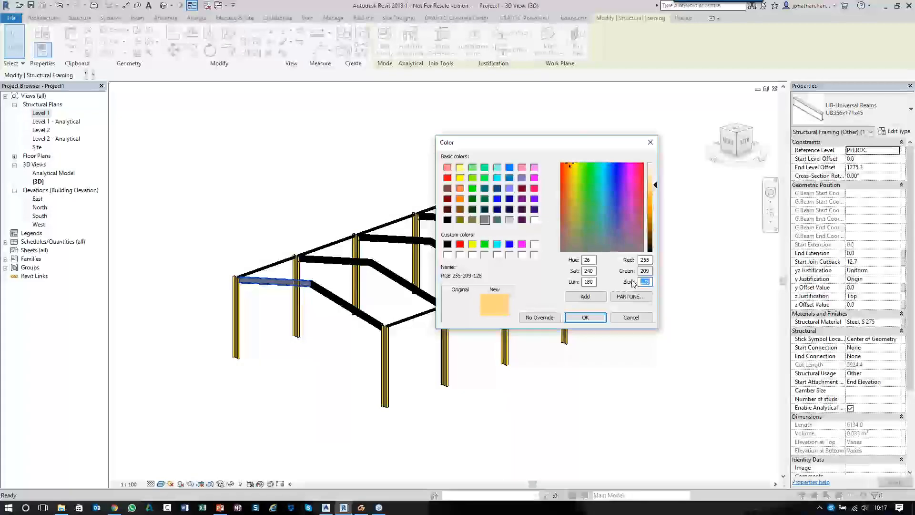
{"action": "type", "text": "26"}
{"action": "left_click", "coordinate": [586, 317]}
Step: Give the structural framing category a Solid fill surface pattern with 20 surface transparency and apply the override
{"action": "left_click", "coordinate": [603, 231]}
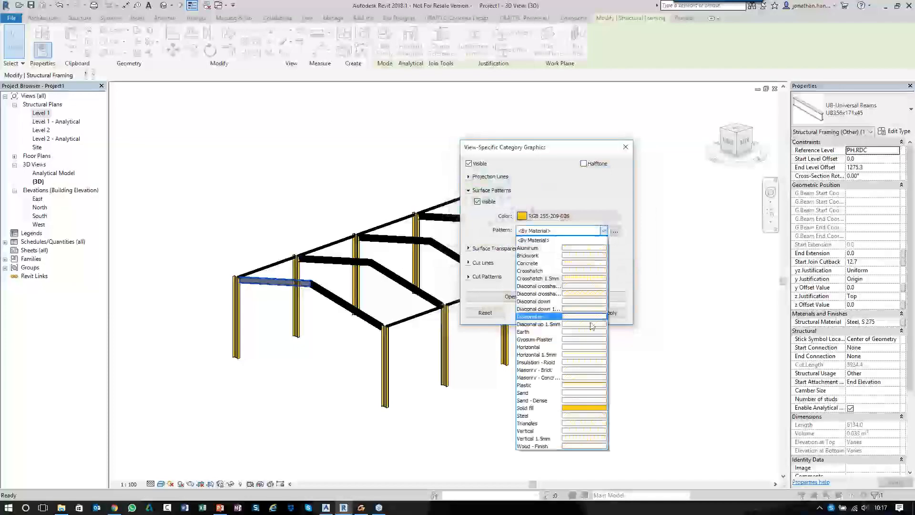
{"action": "left_click", "coordinate": [586, 408]}
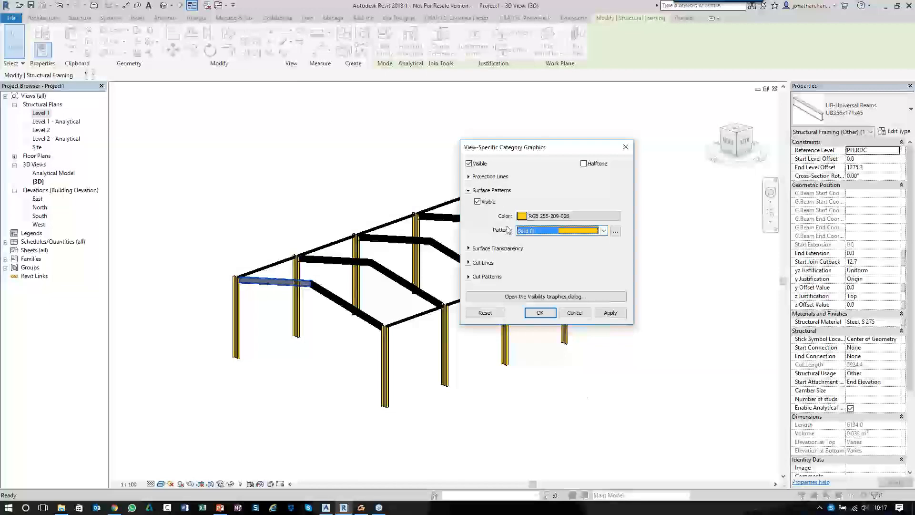
{"action": "left_click", "coordinate": [476, 249]}
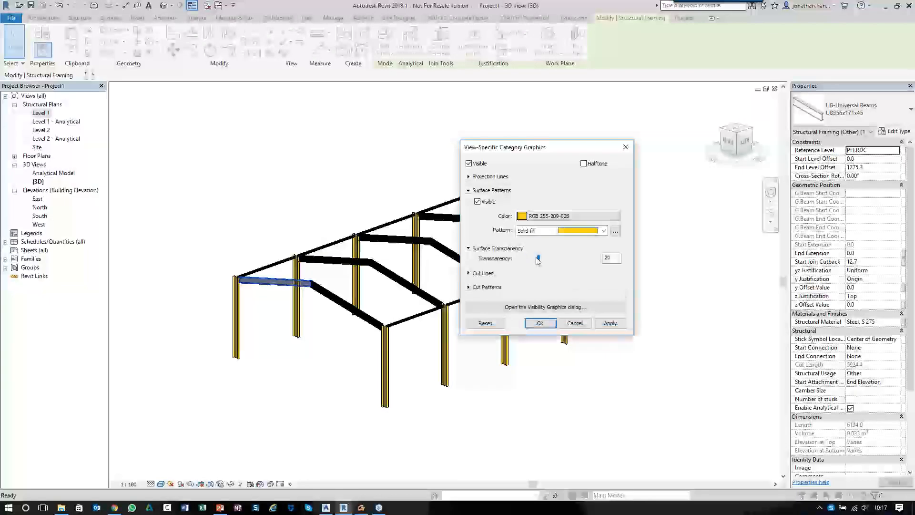
{"action": "left_click", "coordinate": [541, 324]}
{"action": "left_click", "coordinate": [533, 408]}
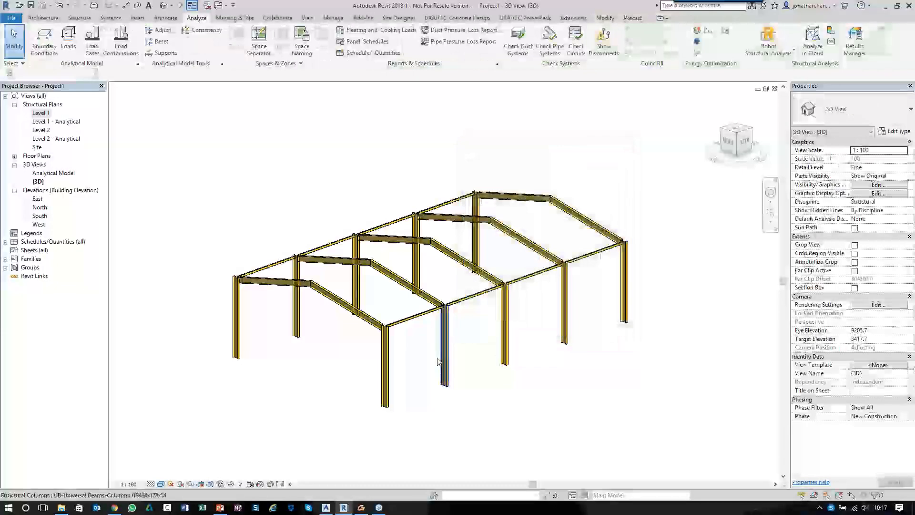
{"action": "scroll", "coordinate": [432, 365], "scroll_direction": "up", "scroll_amount": 2}
{"action": "middle_click_drag", "start_coordinate": [432, 365], "coordinate": [485, 345], "text": "shift"}
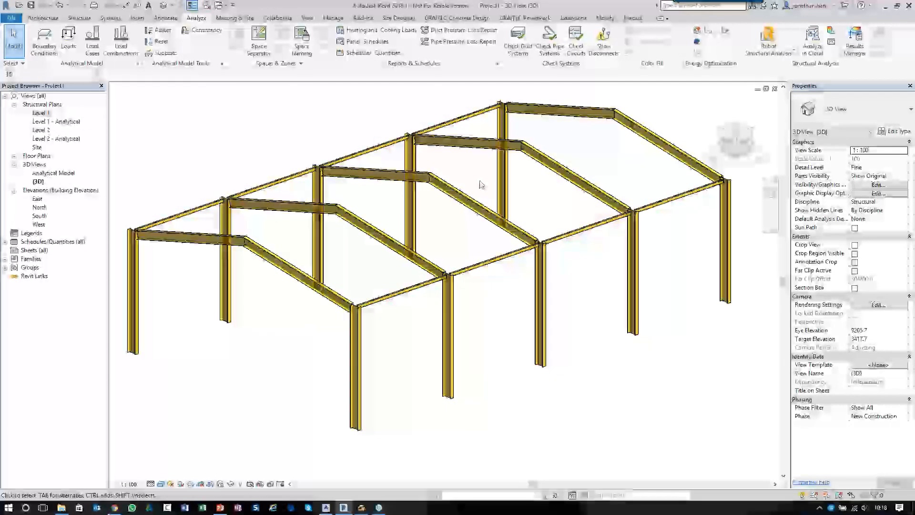
{"action": "middle_click_drag", "start_coordinate": [485, 186], "coordinate": [497, 194]}
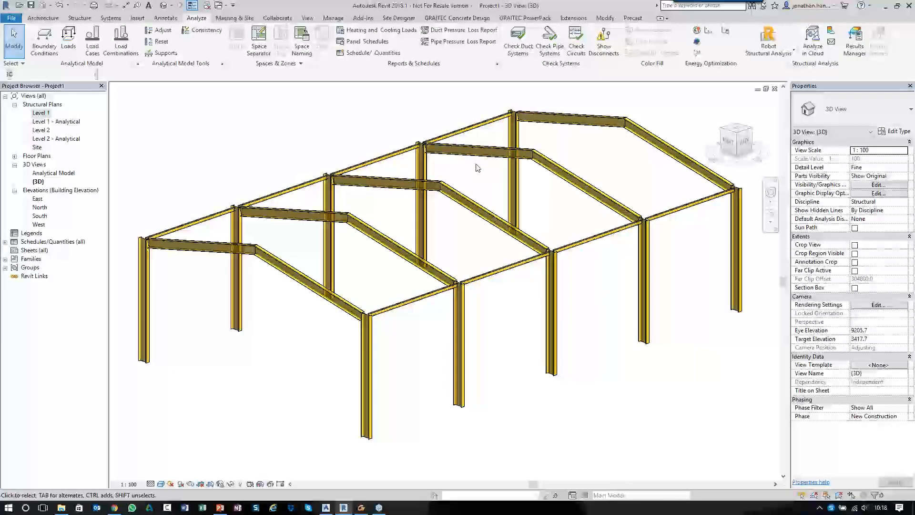
Step: Display the structural modelling tools and read the description of the Structural Connection command
{"action": "left_click", "coordinate": [79, 18]}
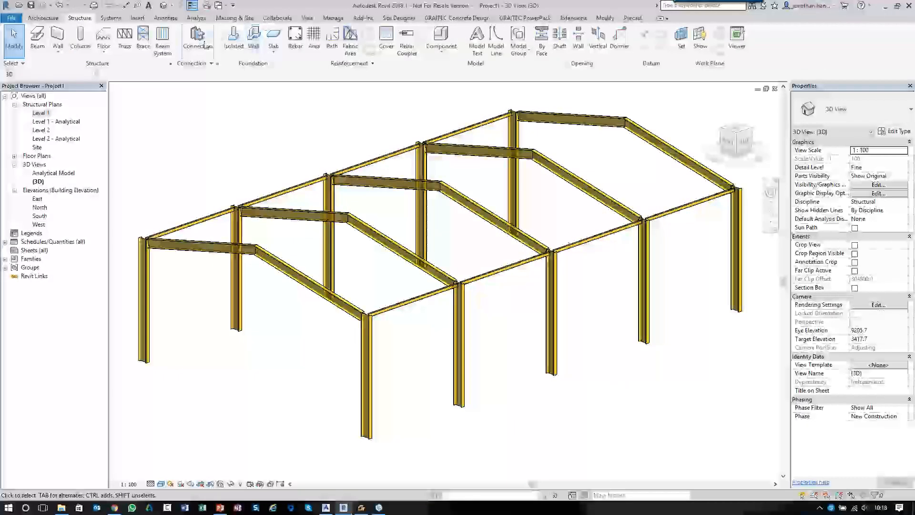
{"action": "key", "text": "ctrl"}
{"action": "key", "text": "ctrl"}
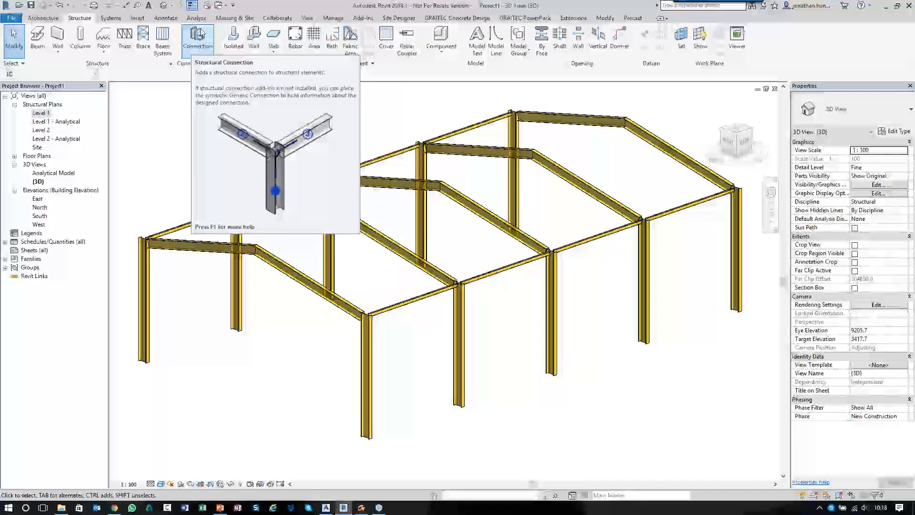
{"action": "middle_click_drag", "start_coordinate": [276, 370], "coordinate": [326, 377], "text": "shift"}
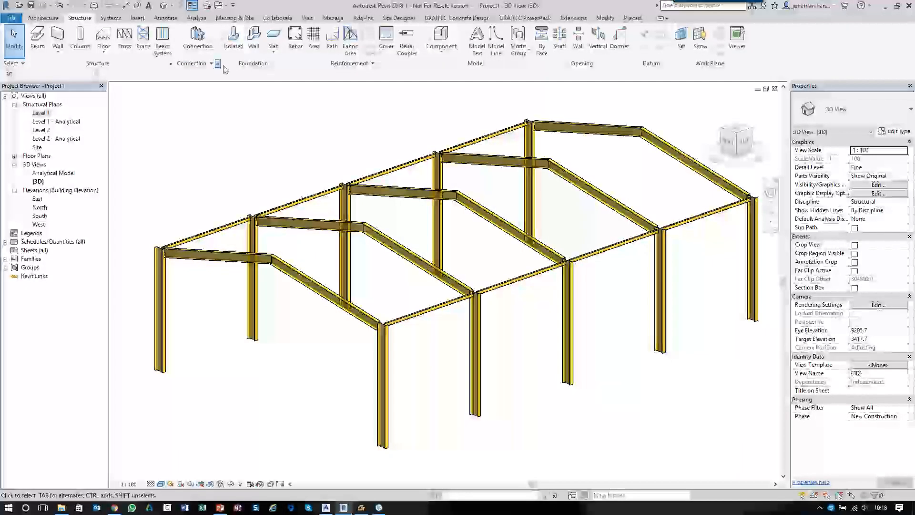
Step: Load the Base plate and Knee of frame bolted, with haunch connections through the structural connection settings
{"action": "key", "text": "ctrl"}
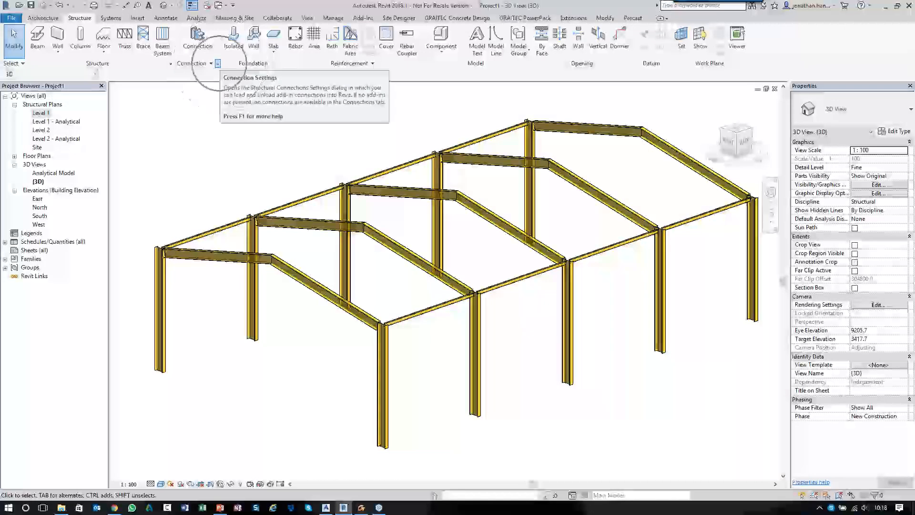
{"action": "left_click", "coordinate": [219, 64]}
{"action": "left_click", "coordinate": [273, 218]}
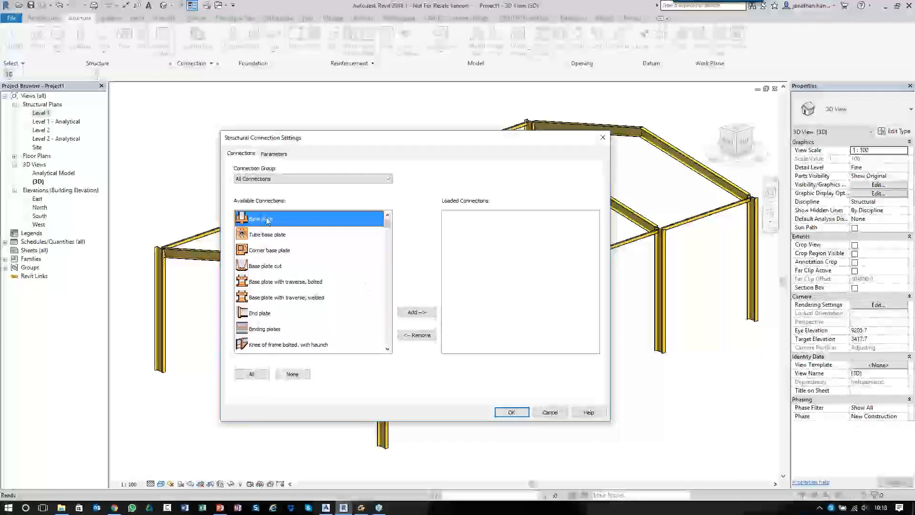
{"action": "left_click", "coordinate": [417, 312]}
{"action": "left_click", "coordinate": [363, 328]}
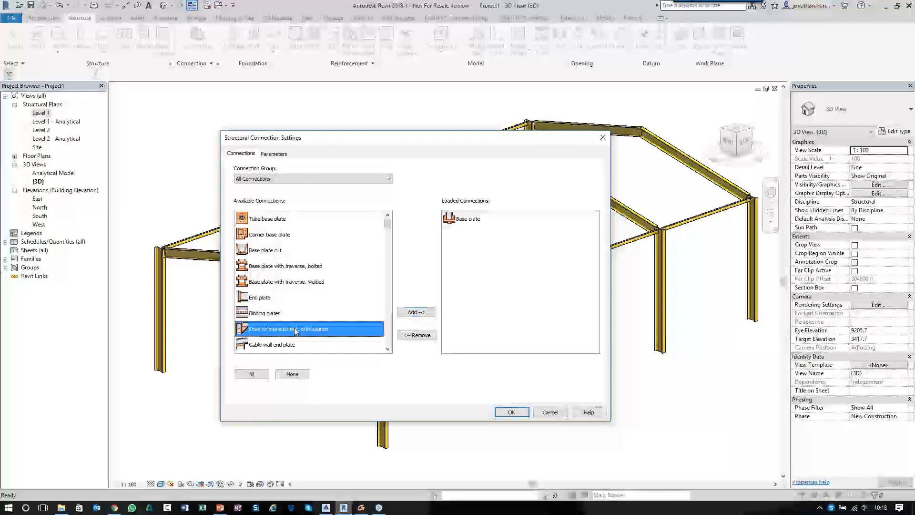
{"action": "left_click", "coordinate": [417, 312]}
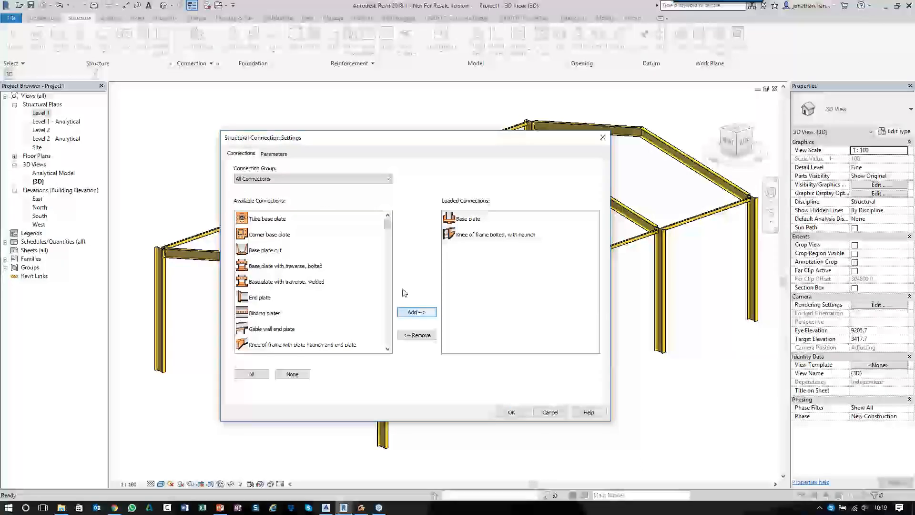
Step: Load the Single side end plate and Double side end plate with safety bolt connections from the Platform beams group
{"action": "left_click", "coordinate": [285, 179]}
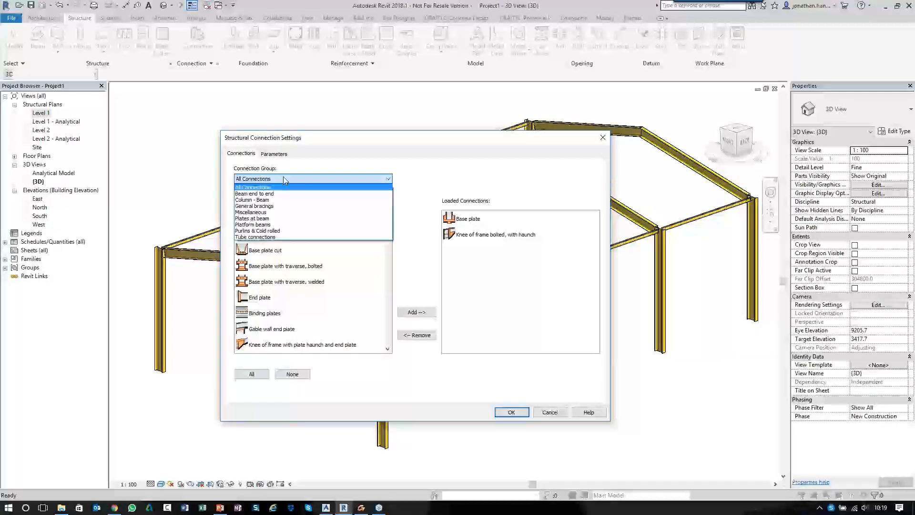
{"action": "left_click", "coordinate": [267, 224]}
{"action": "left_click", "coordinate": [286, 266]}
{"action": "left_click", "coordinate": [417, 311]}
{"action": "left_click", "coordinate": [293, 267]}
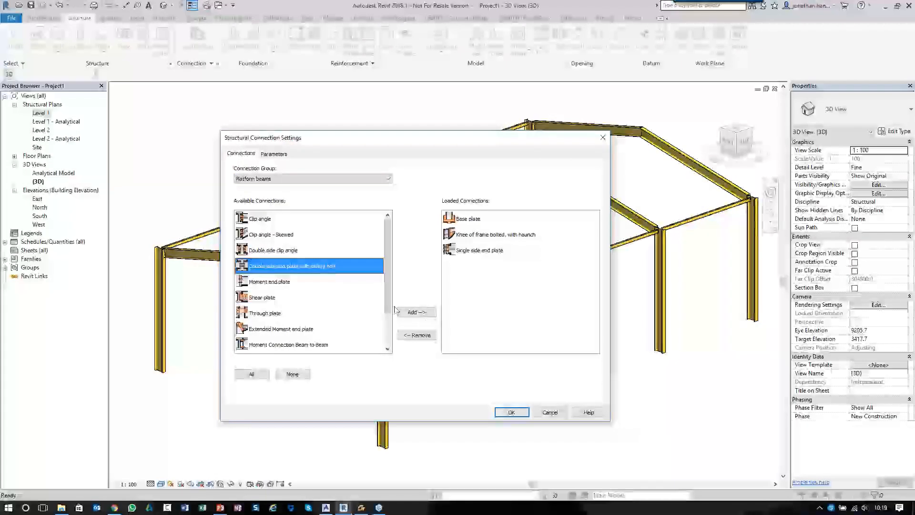
{"action": "left_click", "coordinate": [422, 313]}
Step: Load the Apex Haunch connection from the Beam end to end group and accept the connection settings
{"action": "left_click", "coordinate": [279, 180]}
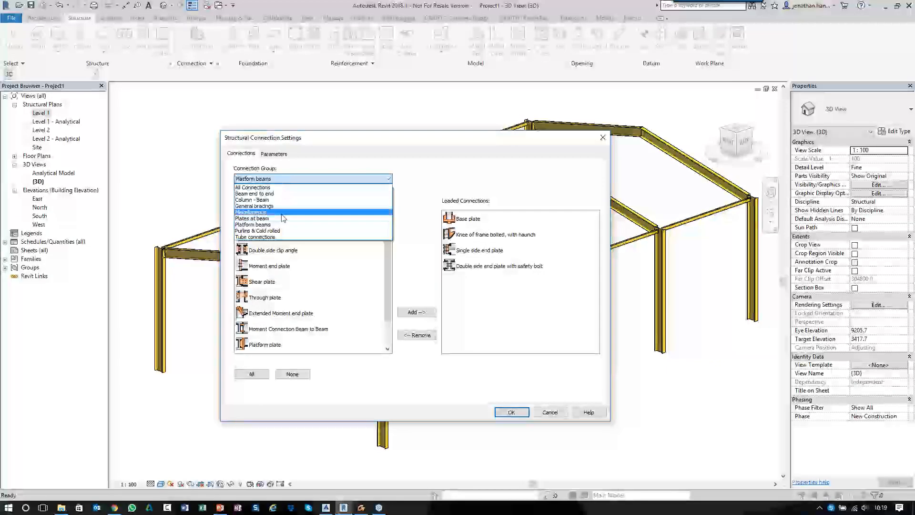
{"action": "left_click", "coordinate": [281, 193]}
{"action": "left_click", "coordinate": [267, 219]}
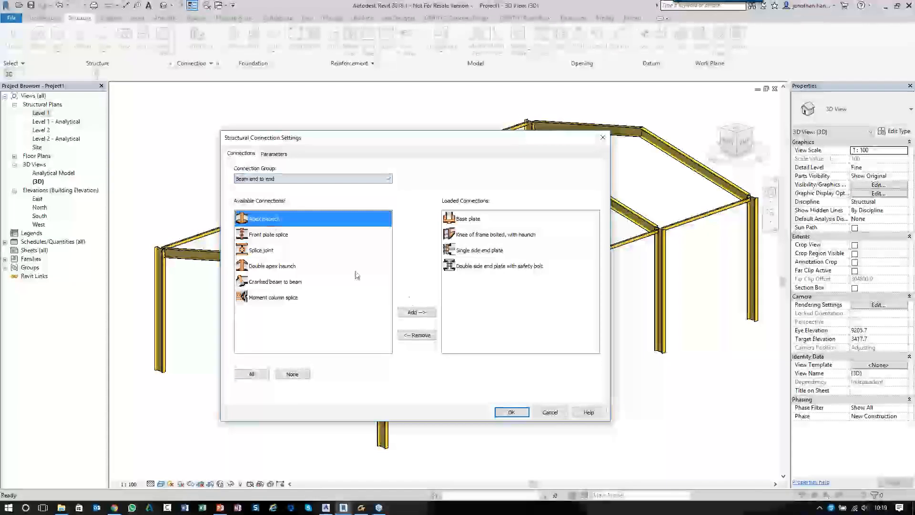
{"action": "left_click", "coordinate": [417, 312]}
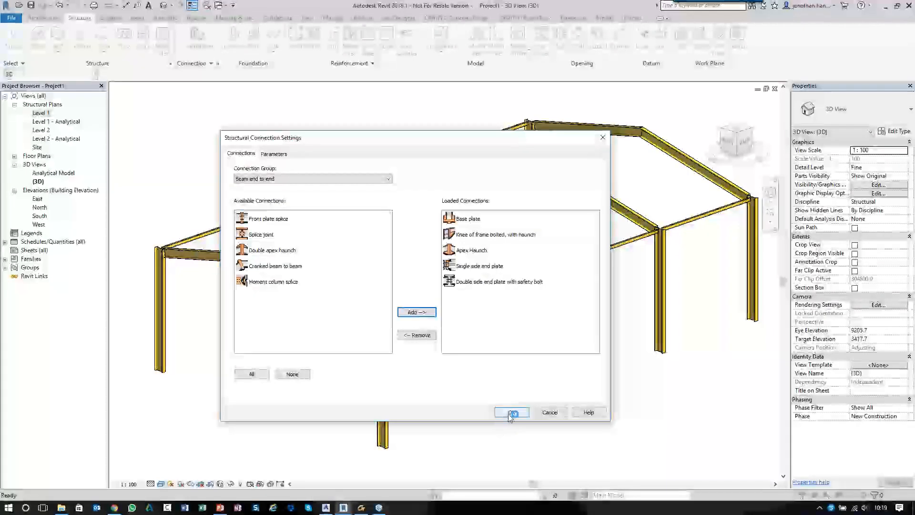
{"action": "left_click", "coordinate": [296, 179]}
{"action": "left_click", "coordinate": [305, 182]}
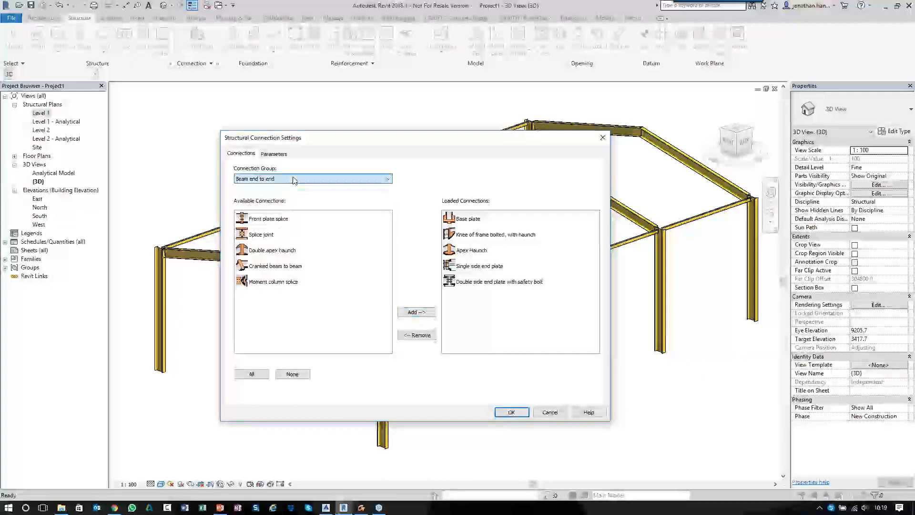
{"action": "left_click", "coordinate": [523, 412]}
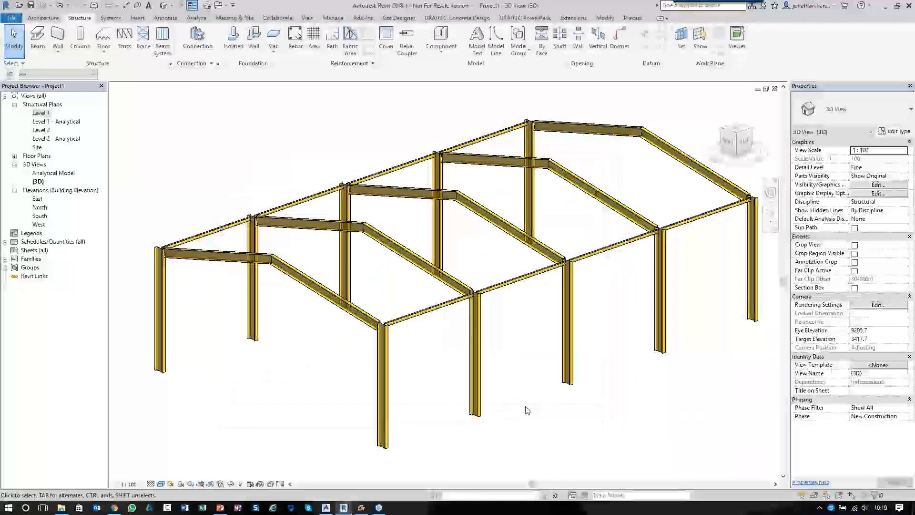
Step: Add a structural connection to the far column of the first frame and change its type to Base plate
{"action": "left_click", "coordinate": [160, 362]}
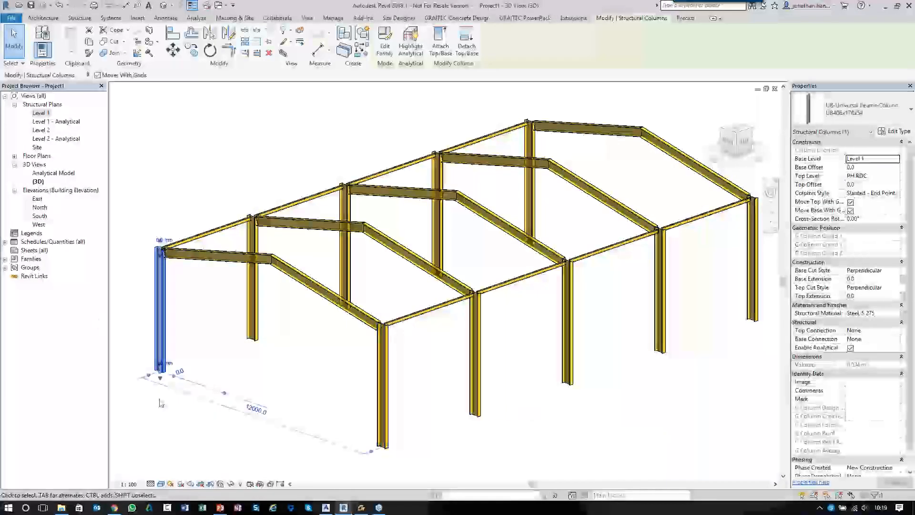
{"action": "left_click", "coordinate": [79, 18]}
{"action": "left_click", "coordinate": [198, 43]}
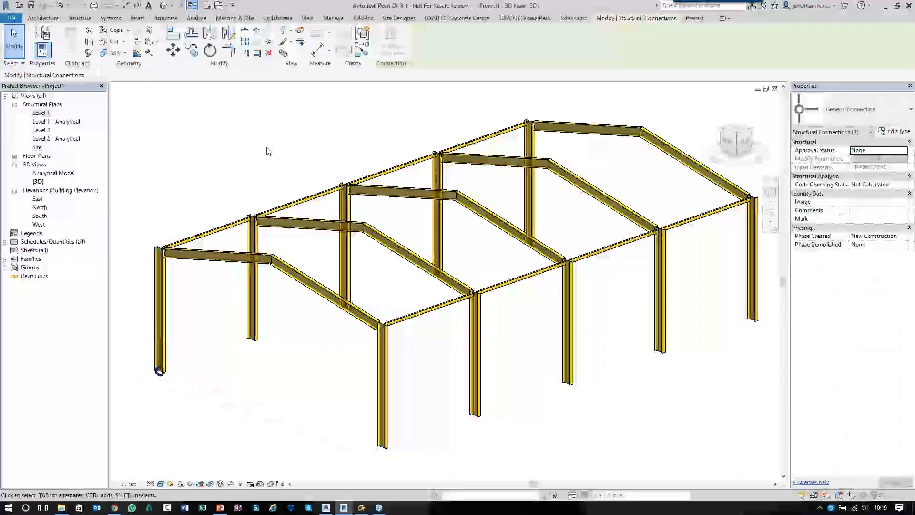
{"action": "scroll", "coordinate": [160, 372], "scroll_direction": "up", "scroll_amount": 8}
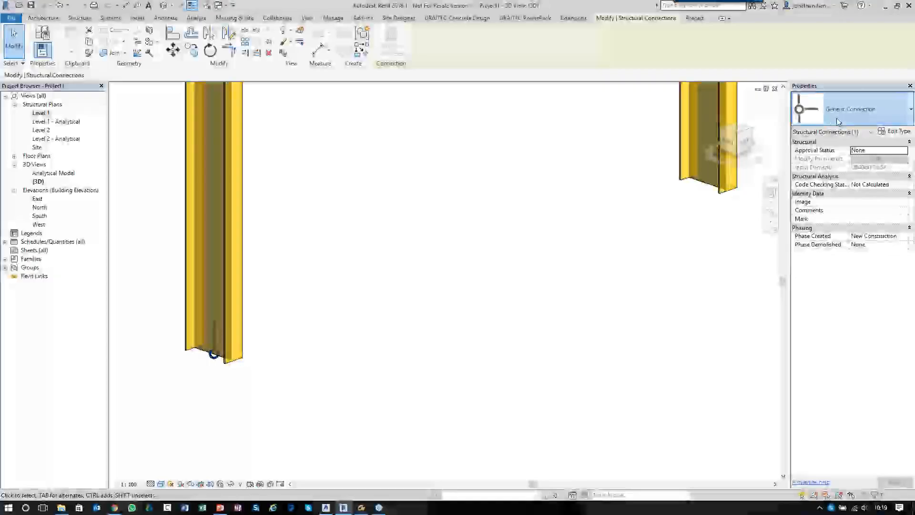
{"action": "left_click", "coordinate": [836, 118]}
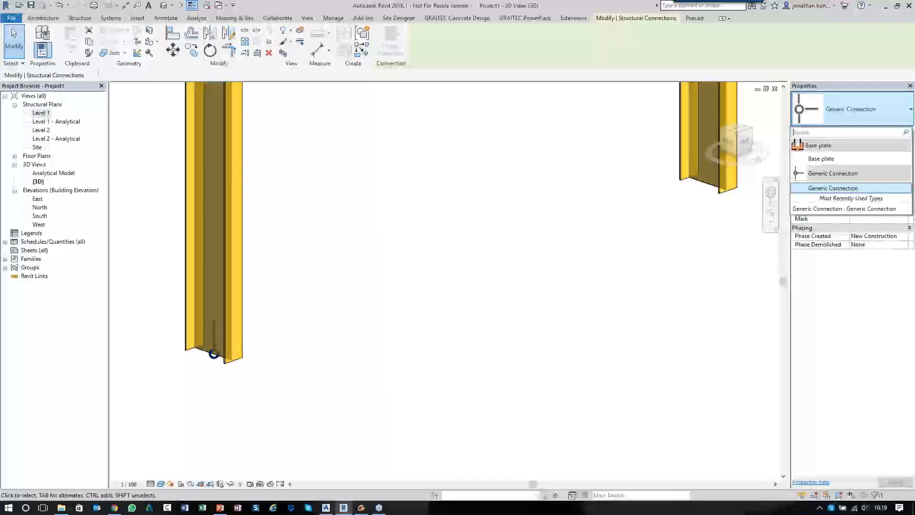
{"action": "left_click", "coordinate": [818, 159]}
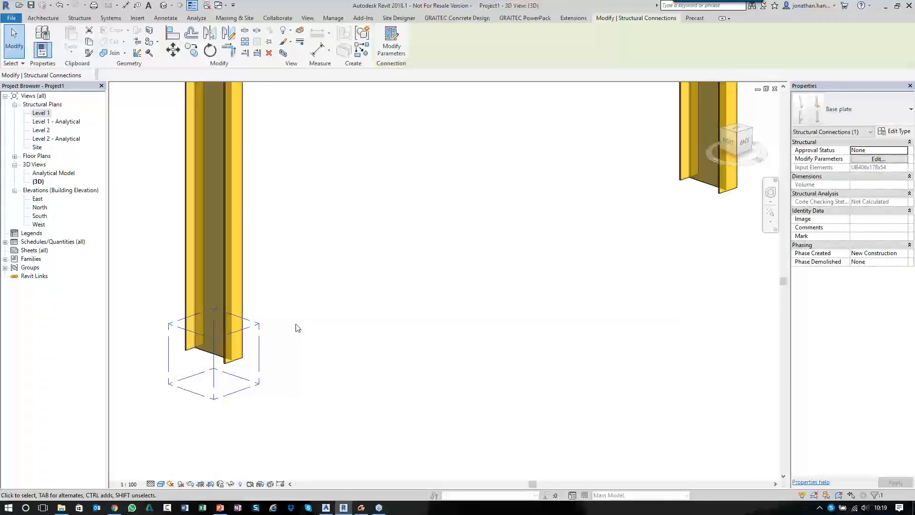
{"action": "left_click", "coordinate": [342, 327]}
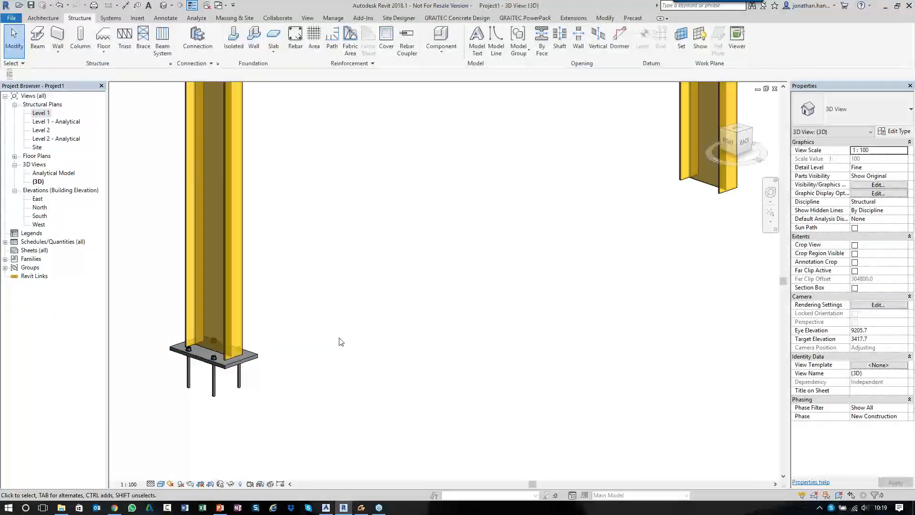
Step: Override the structural connections category's surface pattern colour in this view with RGB 000-128-255
{"action": "scroll", "coordinate": [490, 266], "scroll_direction": "up", "scroll_amount": 5}
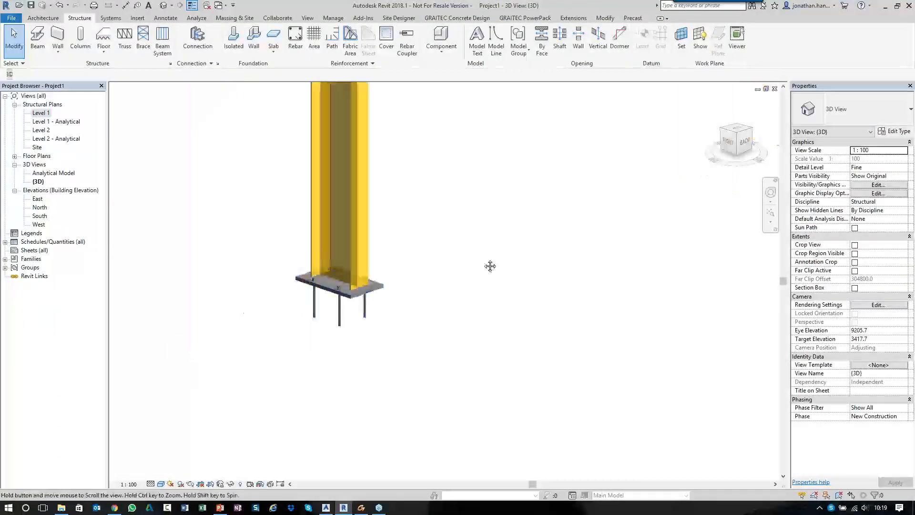
{"action": "left_click", "coordinate": [308, 292]}
{"action": "right_click", "coordinate": [506, 205]}
{"action": "mouse_move", "coordinate": [566, 277]}
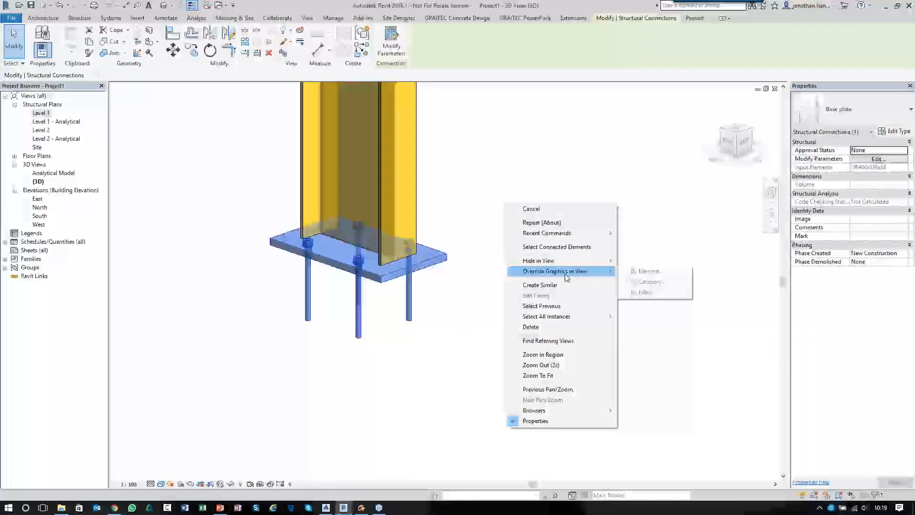
{"action": "left_click", "coordinate": [648, 282]}
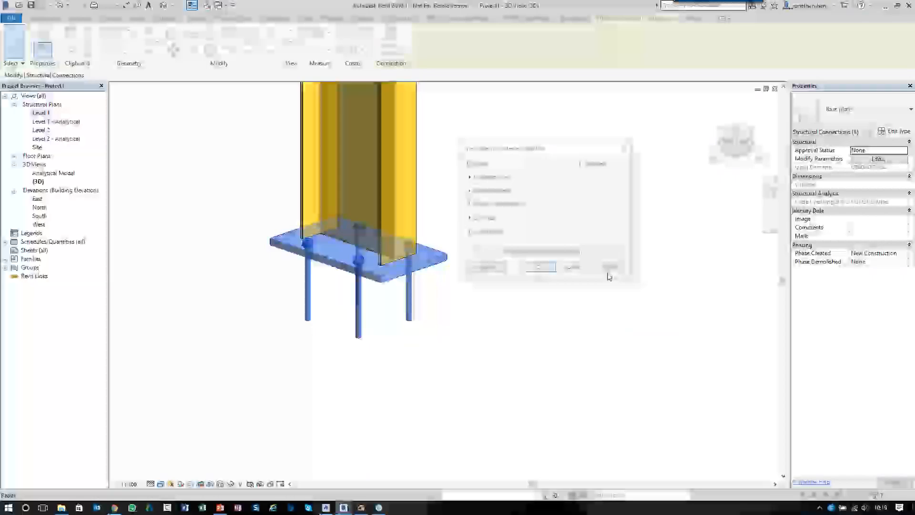
{"action": "left_click", "coordinate": [468, 190]}
{"action": "left_click", "coordinate": [534, 268]}
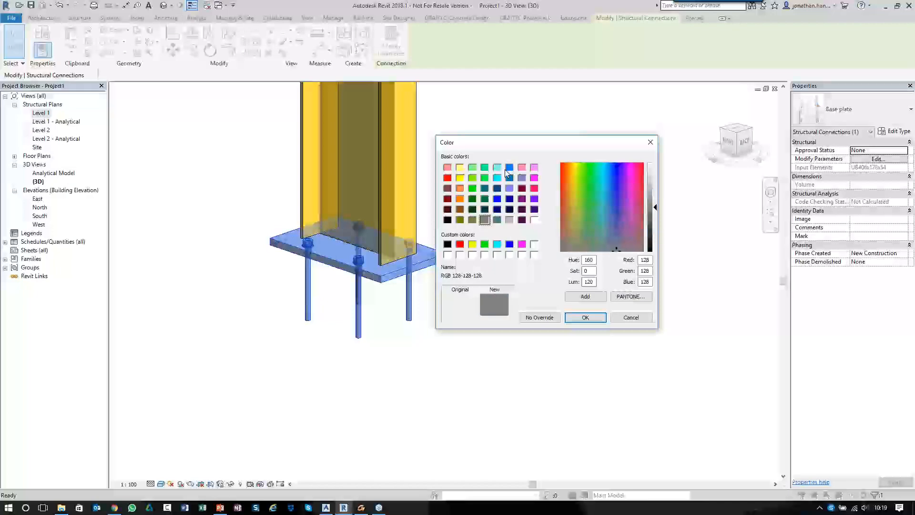
{"action": "left_click", "coordinate": [591, 318]}
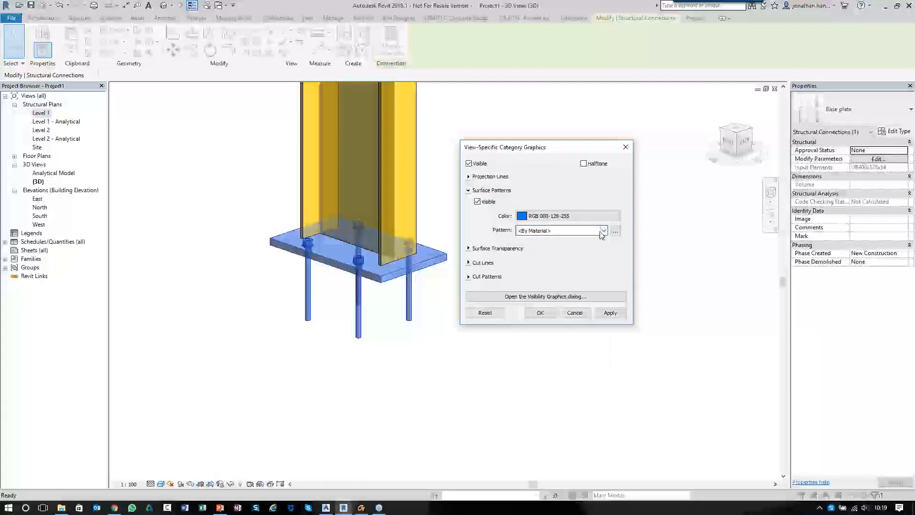
Step: Give the structural connections category a Solid fill surface pattern and apply the override
{"action": "left_click", "coordinate": [603, 231]}
{"action": "left_click", "coordinate": [576, 408]}
{"action": "left_click", "coordinate": [604, 313]}
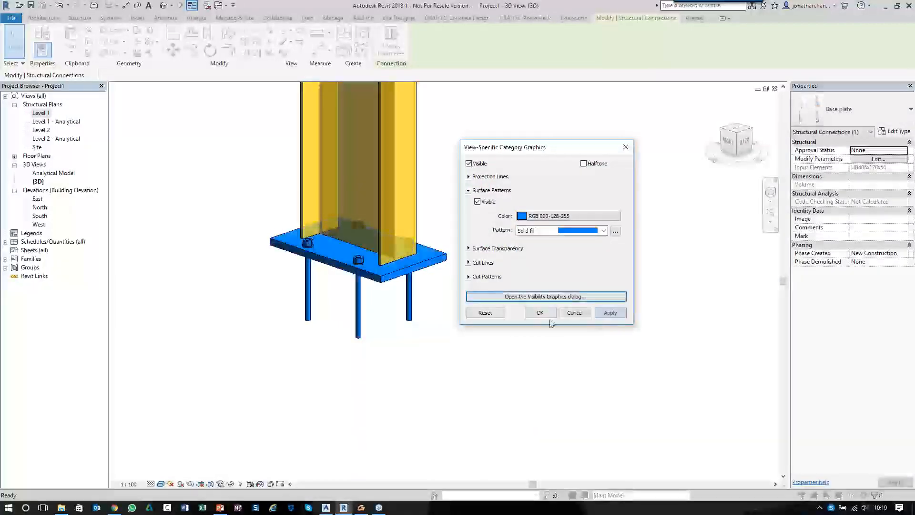
{"action": "left_click", "coordinate": [540, 312]}
Step: Copy the base plate with multiple placement to the first frame's other column, both second-frame columns and the third frame's far column
{"action": "scroll", "coordinate": [477, 341], "scroll_direction": "down", "scroll_amount": 5}
{"action": "middle_click_drag", "start_coordinate": [543, 362], "coordinate": [307, 349]}
{"action": "middle_click_drag", "start_coordinate": [215, 304], "coordinate": [220, 327]}
{"action": "left_click", "coordinate": [222, 334]}
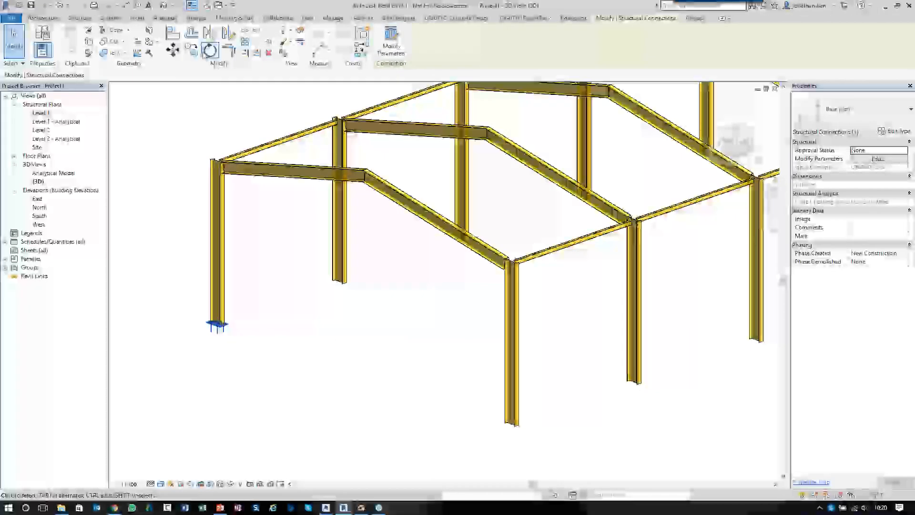
{"action": "left_click", "coordinate": [192, 52]}
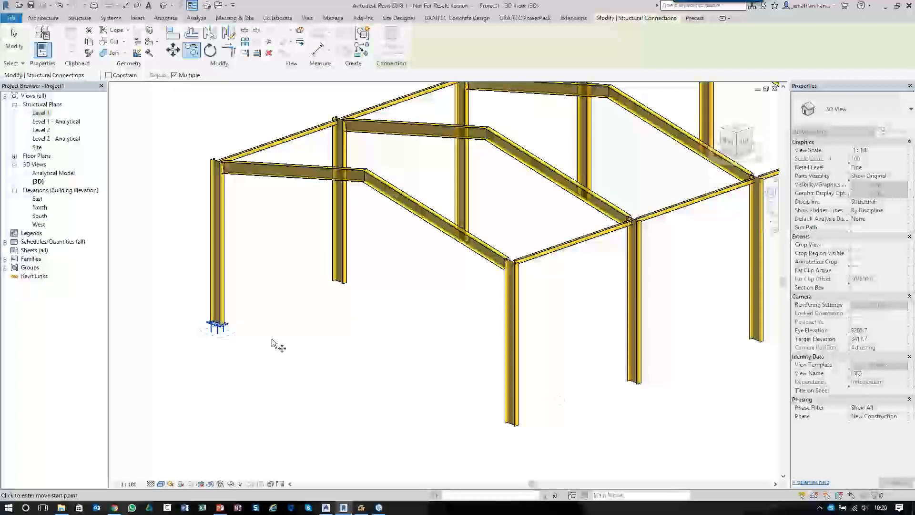
{"action": "left_click", "coordinate": [228, 334]}
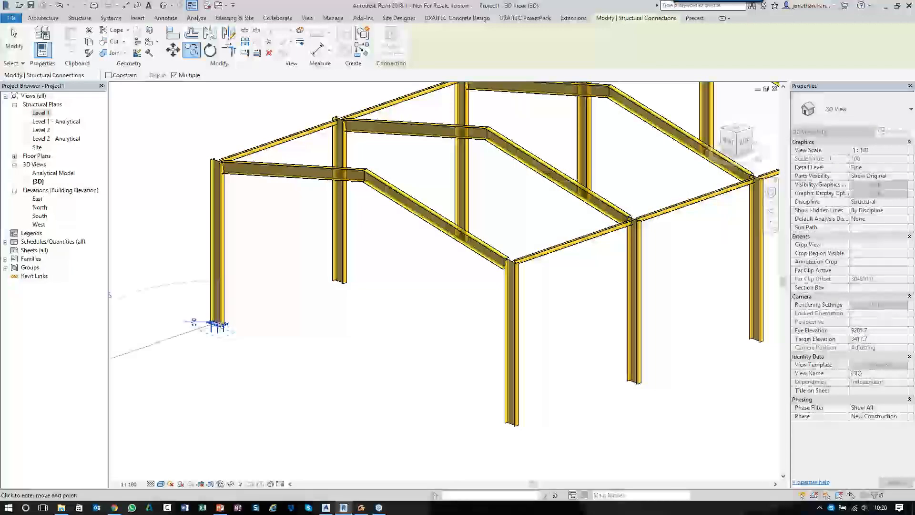
{"action": "left_click", "coordinate": [520, 424]}
{"action": "left_click", "coordinate": [633, 384]}
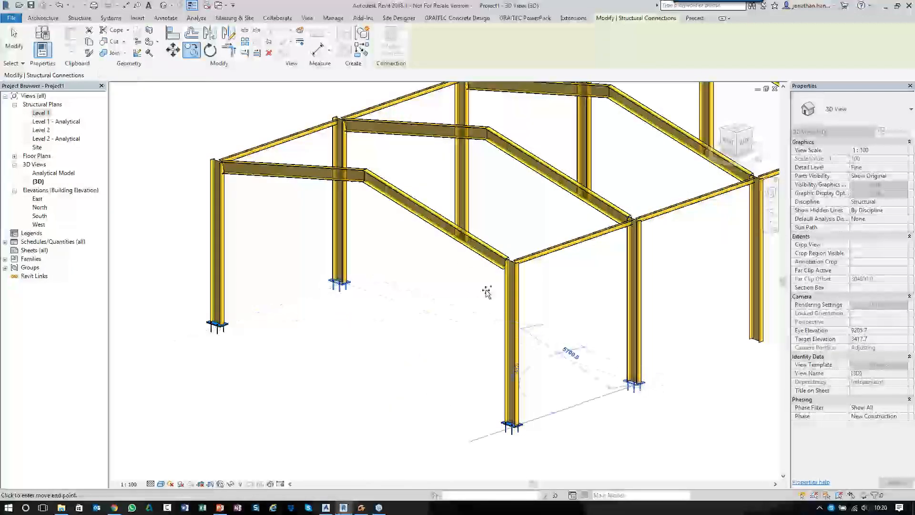
{"action": "left_click", "coordinate": [473, 240]}
Step: Continue copying the base plate to the bases of the remaining columns and end the copy
{"action": "middle_click_drag", "start_coordinate": [531, 226], "coordinate": [317, 245]}
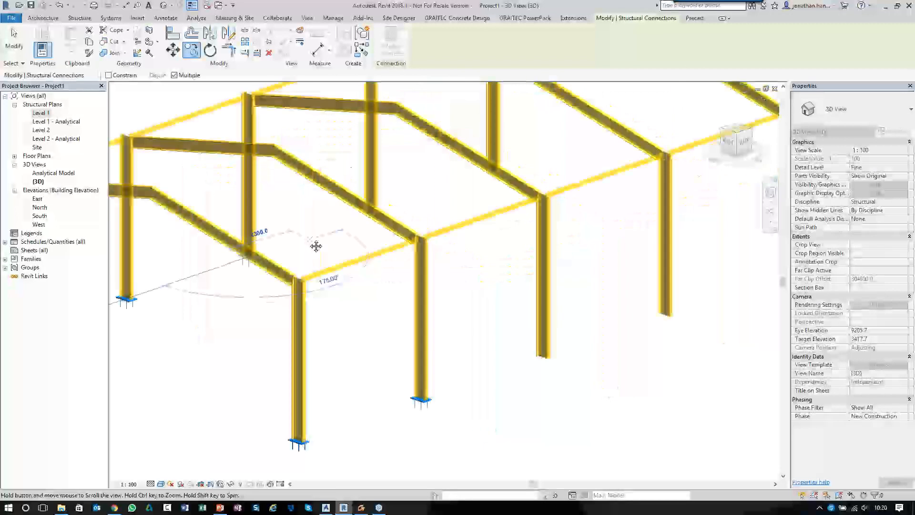
{"action": "left_click", "coordinate": [373, 216]}
{"action": "left_click", "coordinate": [548, 361]}
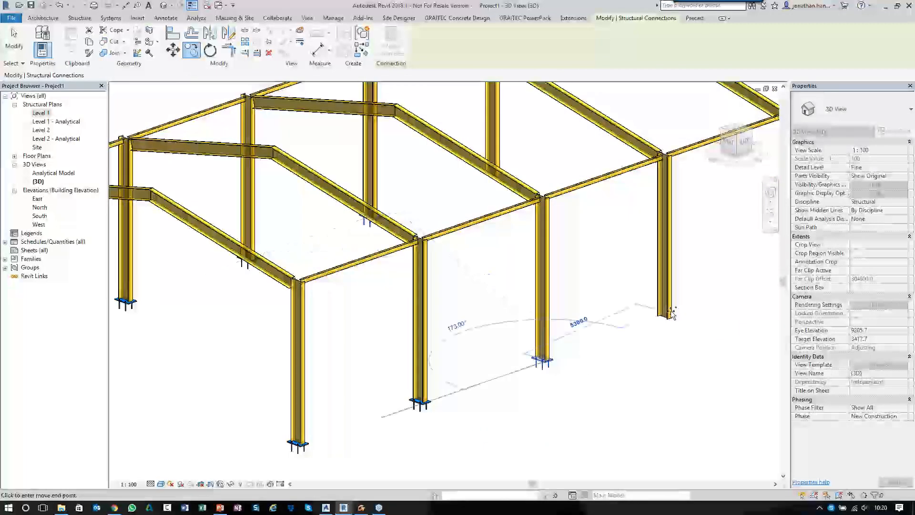
{"action": "left_click", "coordinate": [669, 320]}
{"action": "middle_click_drag", "start_coordinate": [495, 176], "coordinate": [354, 134]}
{"action": "scroll", "coordinate": [613, 246], "scroll_direction": "down", "scroll_amount": 2}
{"action": "key", "text": "Escape"}
{"action": "key", "text": "Escape"}
Step: Connect the first frame's far column and its rafter with a Knee of frame bolted, with haunch connection
{"action": "middle_click_drag", "start_coordinate": [319, 306], "coordinate": [454, 309]}
{"action": "scroll", "coordinate": [257, 231], "scroll_direction": "up", "scroll_amount": 1}
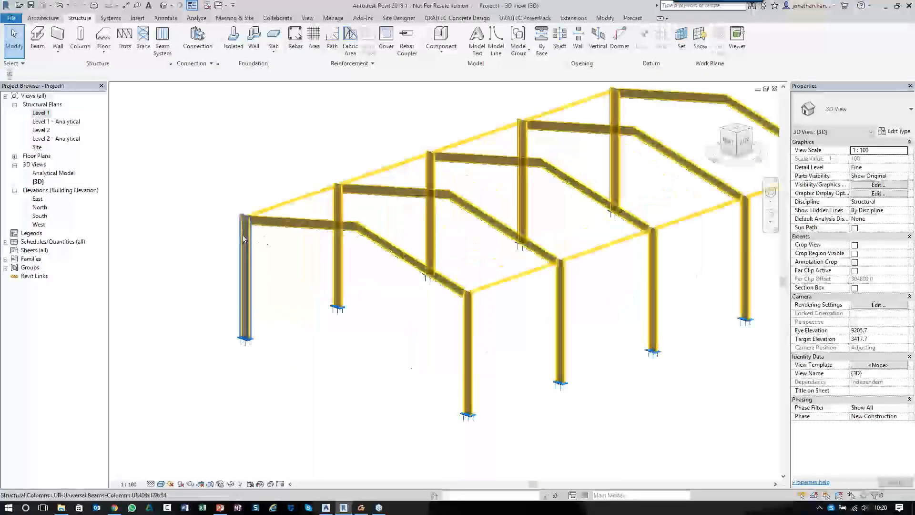
{"action": "left_click", "coordinate": [244, 234]}
{"action": "left_click", "coordinate": [265, 223], "text": "ctrl"}
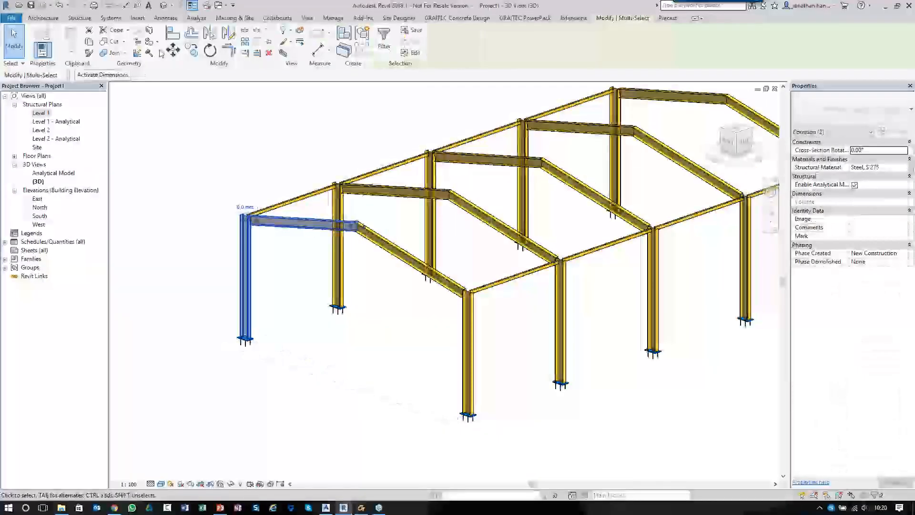
{"action": "left_click", "coordinate": [79, 18]}
{"action": "left_click", "coordinate": [198, 40]}
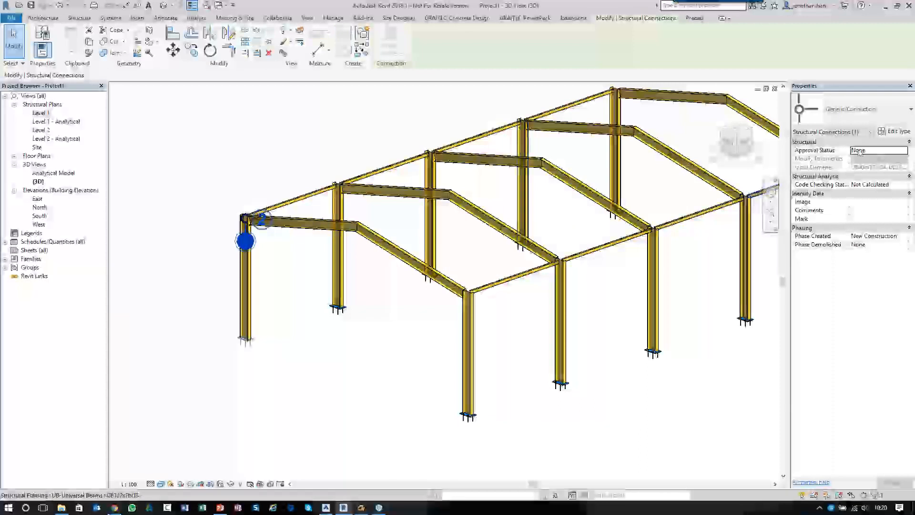
{"action": "left_click", "coordinate": [839, 110]}
{"action": "left_click", "coordinate": [837, 214]}
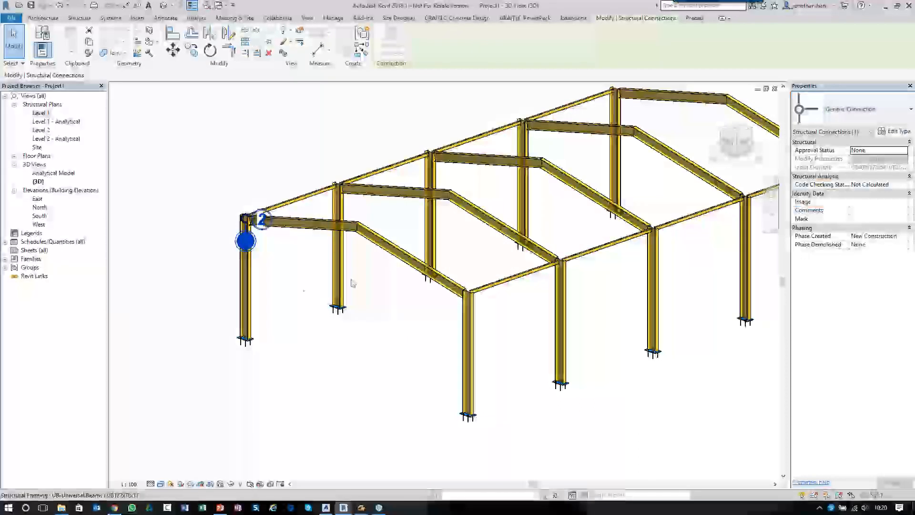
{"action": "left_click", "coordinate": [283, 255]}
{"action": "scroll", "coordinate": [252, 232], "scroll_direction": "up", "scroll_amount": 6}
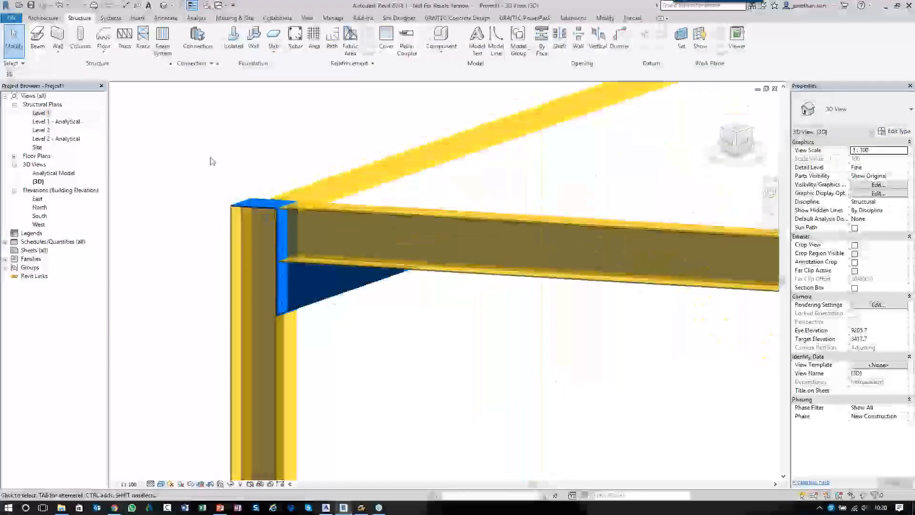
Step: Copy the far-side haunched knee connection with multiple placement to the matching column tops of the other four frames
{"action": "scroll", "coordinate": [148, 177], "scroll_direction": "down", "scroll_amount": 4}
{"action": "left_click", "coordinate": [227, 212]}
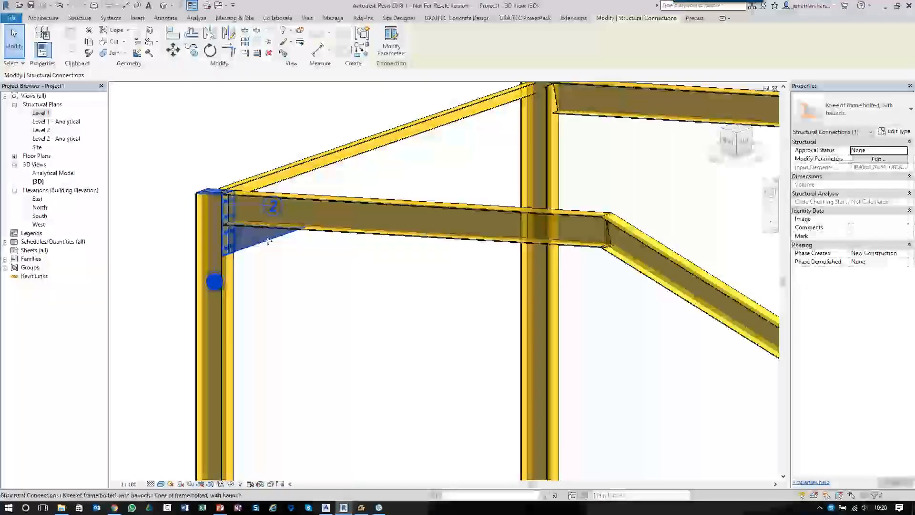
{"action": "scroll", "coordinate": [269, 226], "scroll_direction": "down", "scroll_amount": 3}
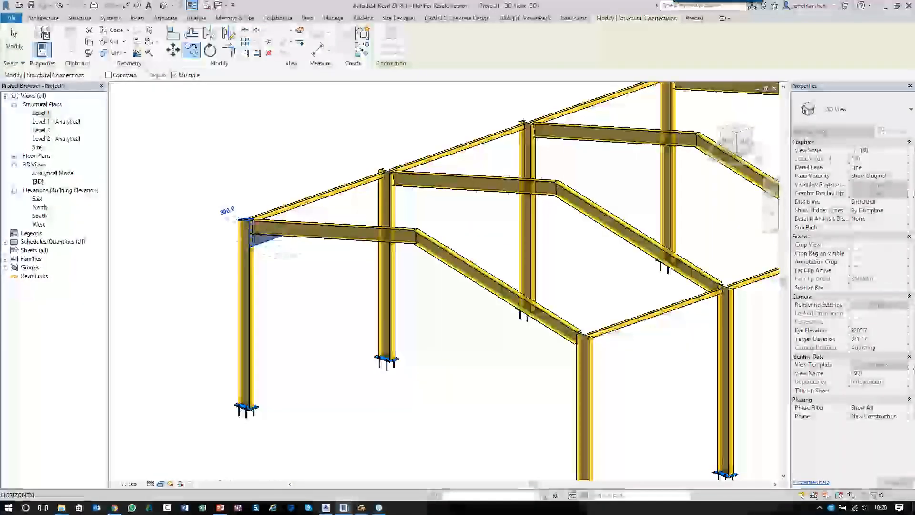
{"action": "left_click", "coordinate": [240, 221]}
{"action": "left_click", "coordinate": [387, 172]}
{"action": "left_click", "coordinate": [527, 123]}
{"action": "middle_click_drag", "start_coordinate": [563, 115], "coordinate": [264, 228]}
{"action": "left_click", "coordinate": [373, 190]}
{"action": "left_click", "coordinate": [513, 141]}
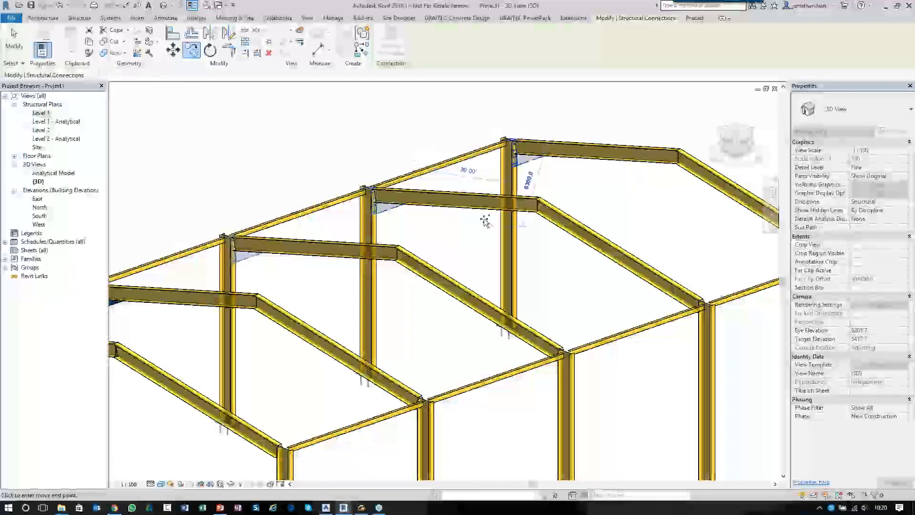
{"action": "scroll", "coordinate": [490, 165], "scroll_direction": "down", "scroll_amount": 3}
{"action": "key", "text": "Escape"}
{"action": "key", "text": "Escape"}
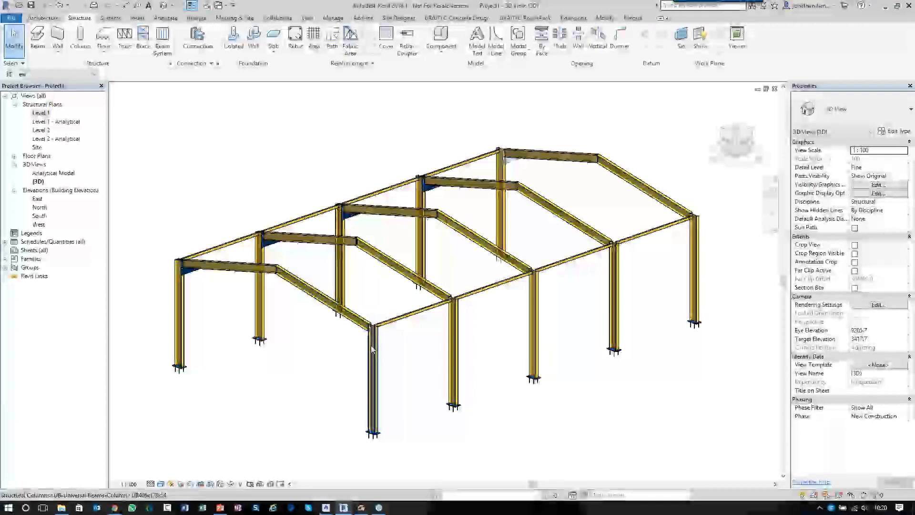
Step: Connect the first frame's near column and its rafter with a Knee of frame bolted, with haunch connection
{"action": "left_click", "coordinate": [368, 327]}
{"action": "left_click", "coordinate": [363, 324], "text": "ctrl"}
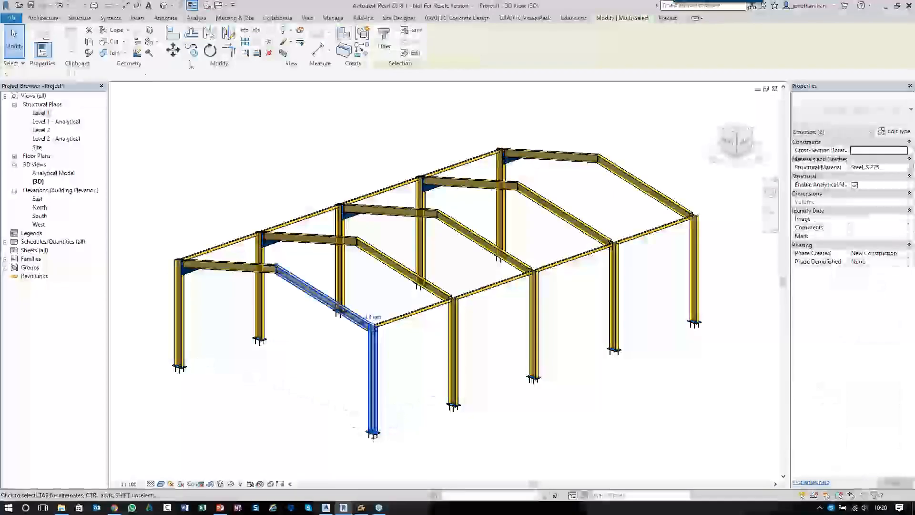
{"action": "left_click", "coordinate": [198, 38]}
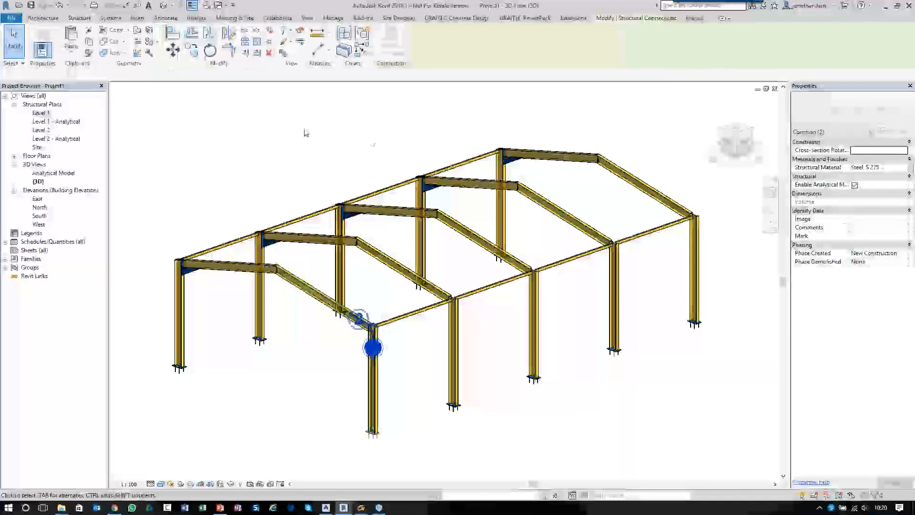
{"action": "left_click", "coordinate": [847, 125]}
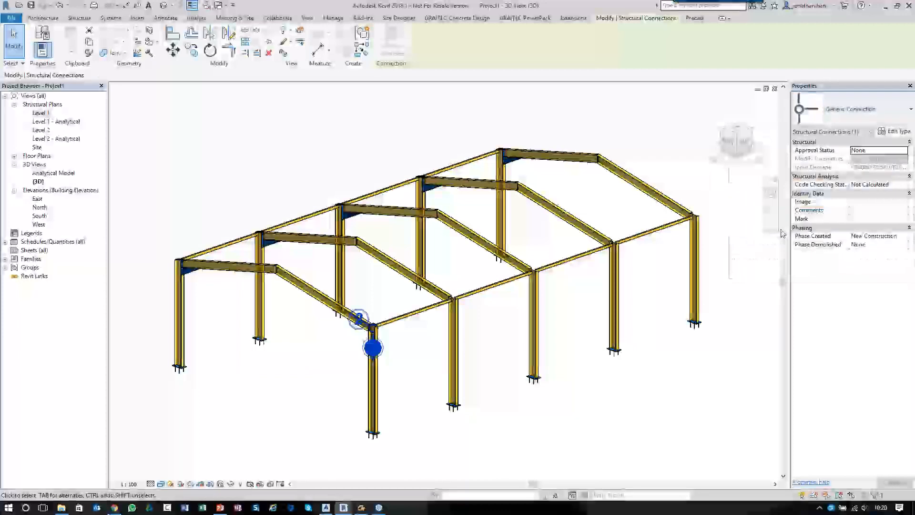
{"action": "left_click", "coordinate": [413, 370]}
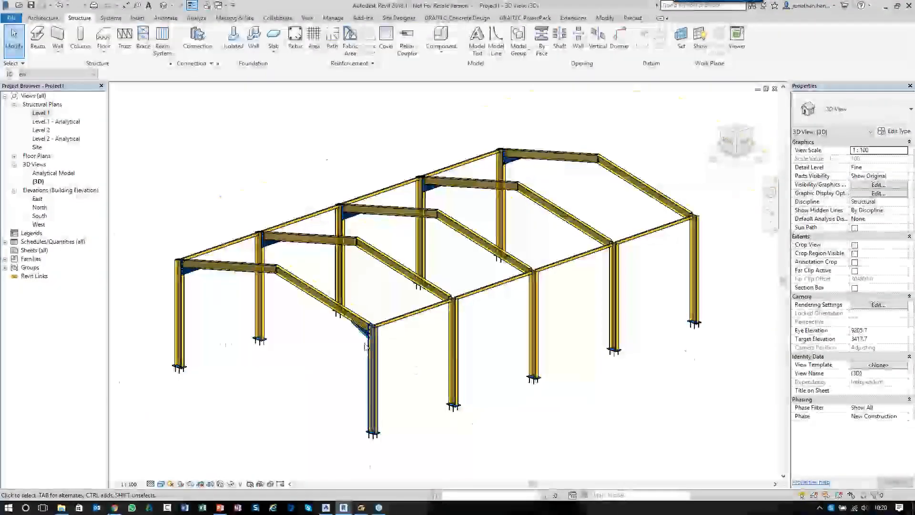
Step: Copy the near-side haunched knee connection with multiple placement to the near columns of the remaining frames
{"action": "scroll", "coordinate": [375, 348], "scroll_direction": "up", "scroll_amount": 2}
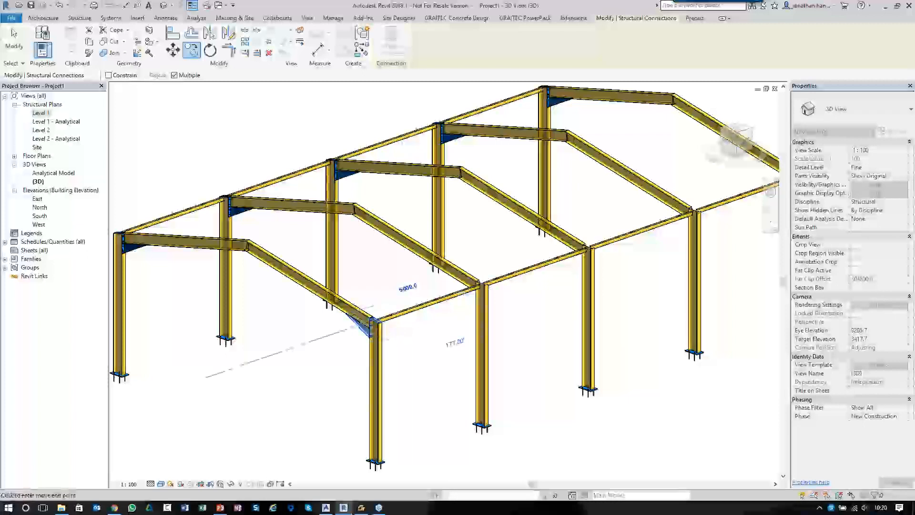
{"action": "left_click", "coordinate": [488, 287]}
{"action": "left_click", "coordinate": [595, 251]}
{"action": "scroll", "coordinate": [689, 211], "scroll_direction": "down", "scroll_amount": 3}
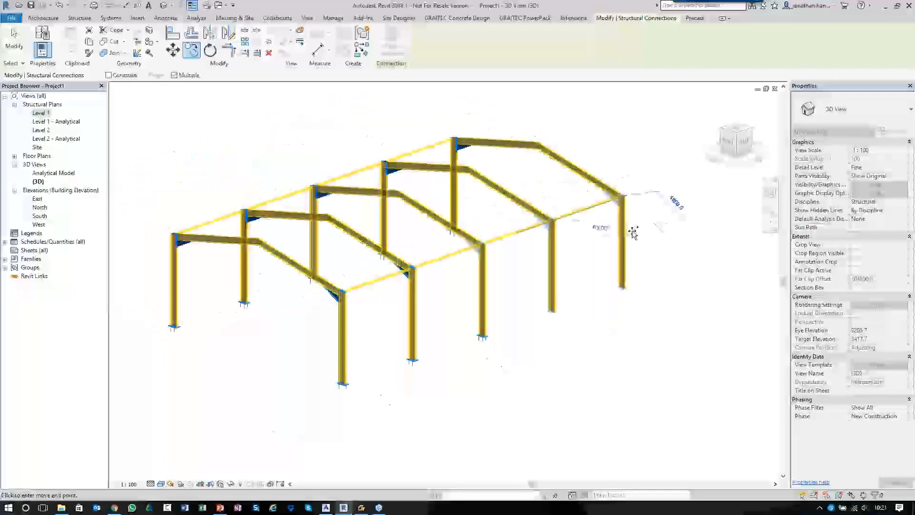
{"action": "key", "text": "Escape"}
{"action": "key", "text": "Escape"}
Step: Connect the first frame's two rafters at the ridge with an Apex Haunch connection
{"action": "left_click", "coordinate": [217, 239]}
{"action": "left_click", "coordinate": [296, 262], "text": "ctrl"}
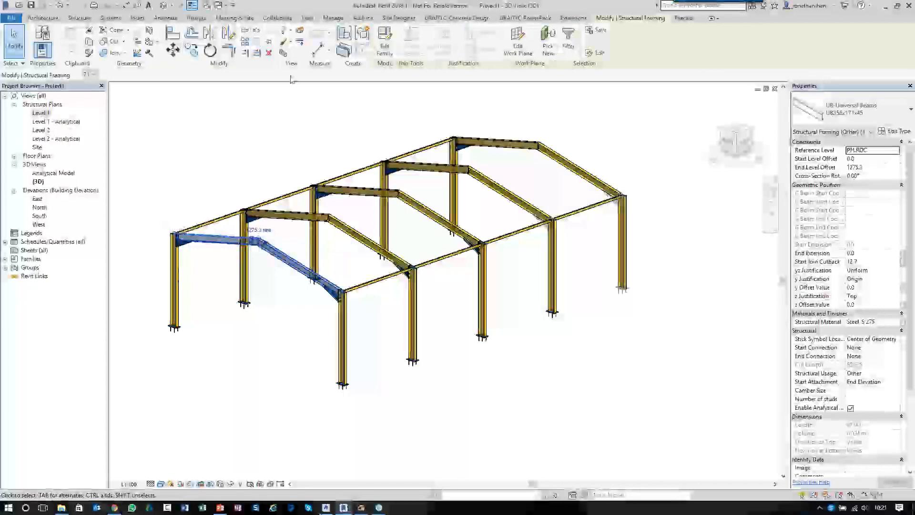
{"action": "left_click", "coordinate": [76, 20]}
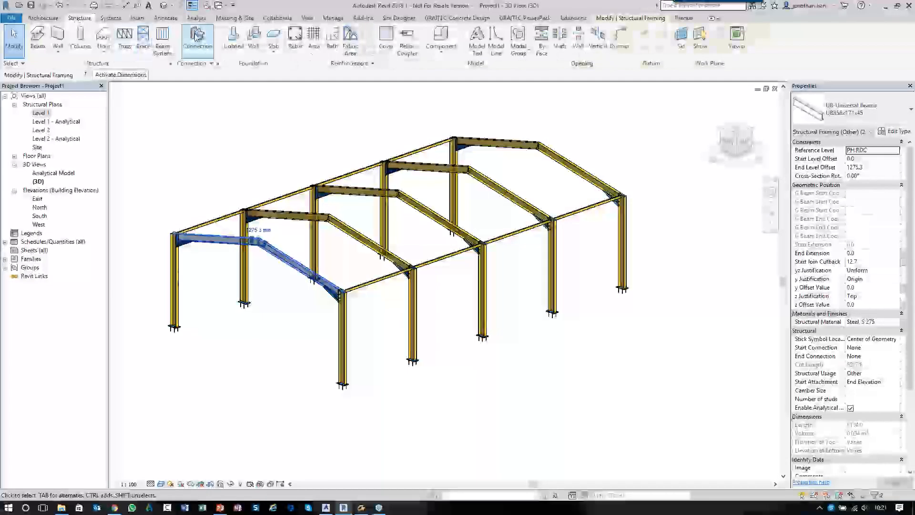
{"action": "left_click", "coordinate": [197, 41]}
{"action": "left_click", "coordinate": [832, 112]}
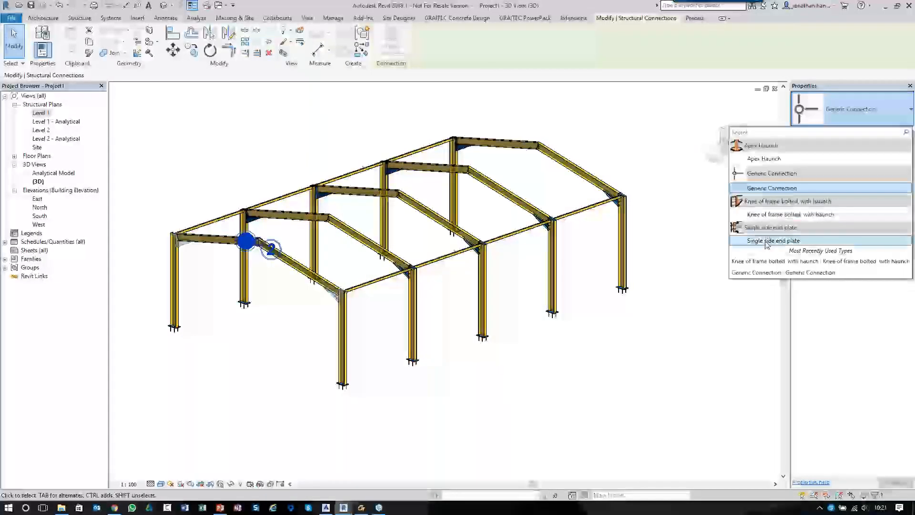
{"action": "left_click", "coordinate": [774, 160]}
{"action": "scroll", "coordinate": [247, 241], "scroll_direction": "up", "scroll_amount": 8}
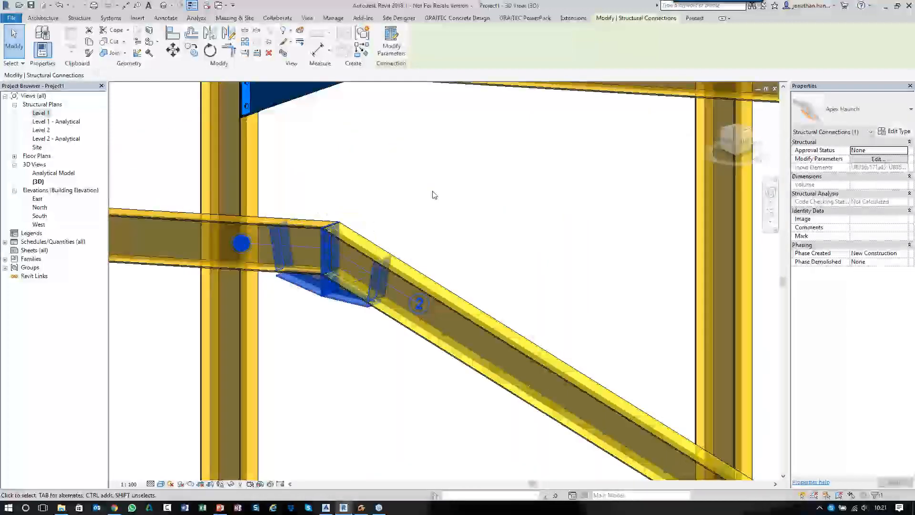
Step: Modify the apex haunch parameters so that Stiffener 1 and Stiffener 2 are both set to none
{"action": "left_click", "coordinate": [391, 43]}
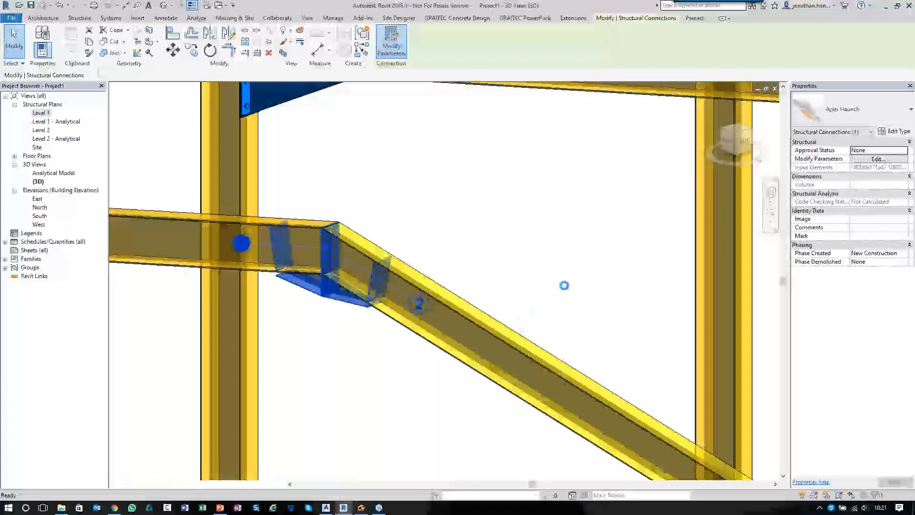
{"action": "left_click_drag", "start_coordinate": [305, 126], "coordinate": [681, 129]}
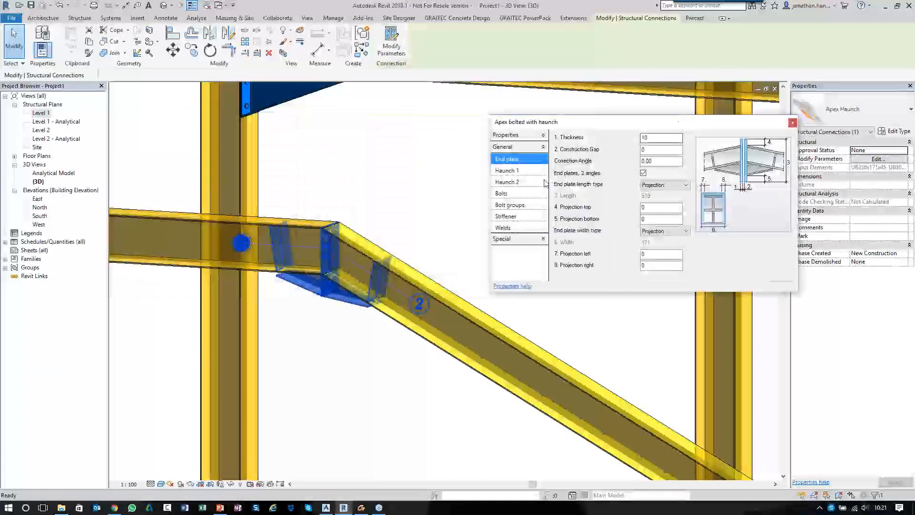
{"action": "left_click", "coordinate": [520, 216]}
{"action": "left_click", "coordinate": [614, 150]}
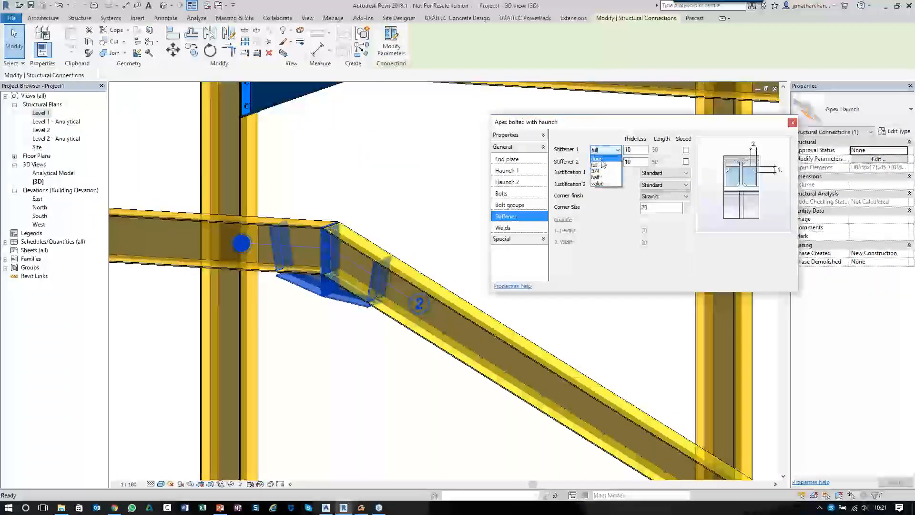
{"action": "left_click", "coordinate": [601, 160]}
{"action": "left_click", "coordinate": [610, 163]}
{"action": "left_click", "coordinate": [602, 172]}
Step: Set the apex bolt groups to 3 lines at 125 intermediate distance for Group 1 and 1 line at 150 start distance for Group 2
{"action": "left_click", "coordinate": [506, 194]}
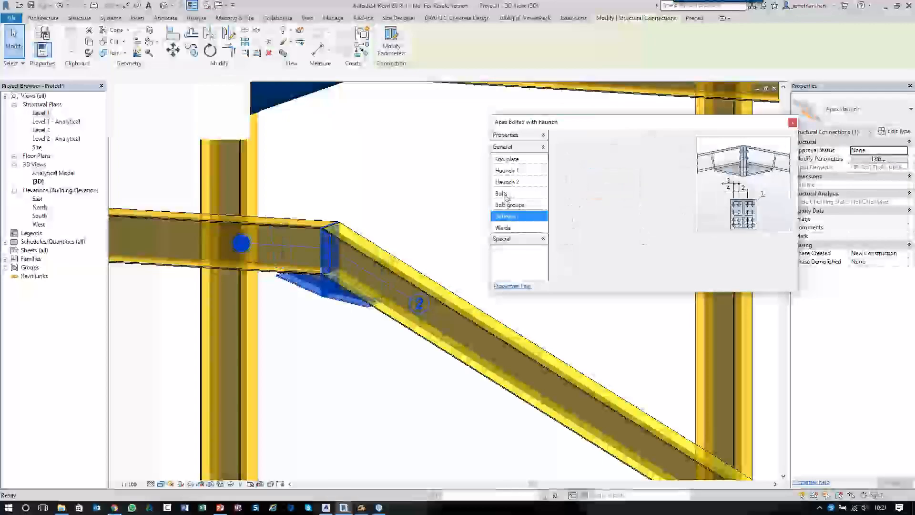
{"action": "left_click", "coordinate": [514, 206]}
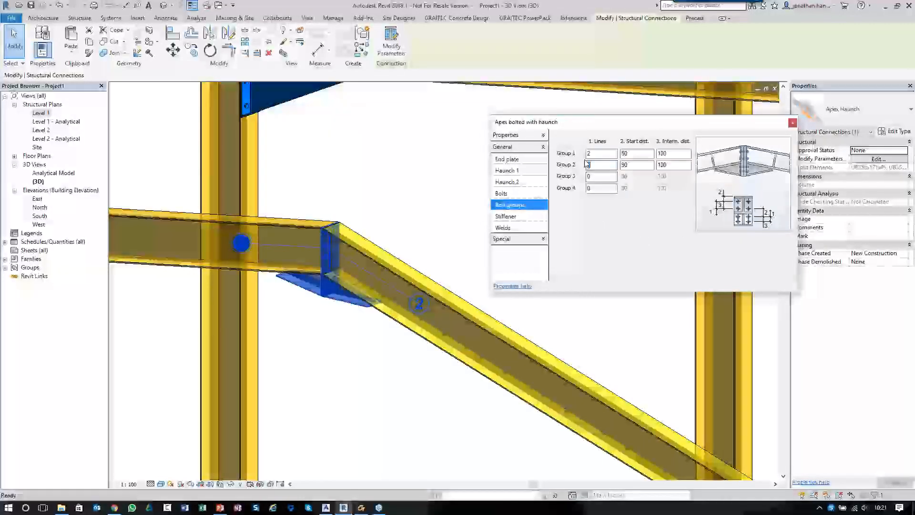
{"action": "type", "text": "3"}
{"action": "left_click", "coordinate": [589, 165]}
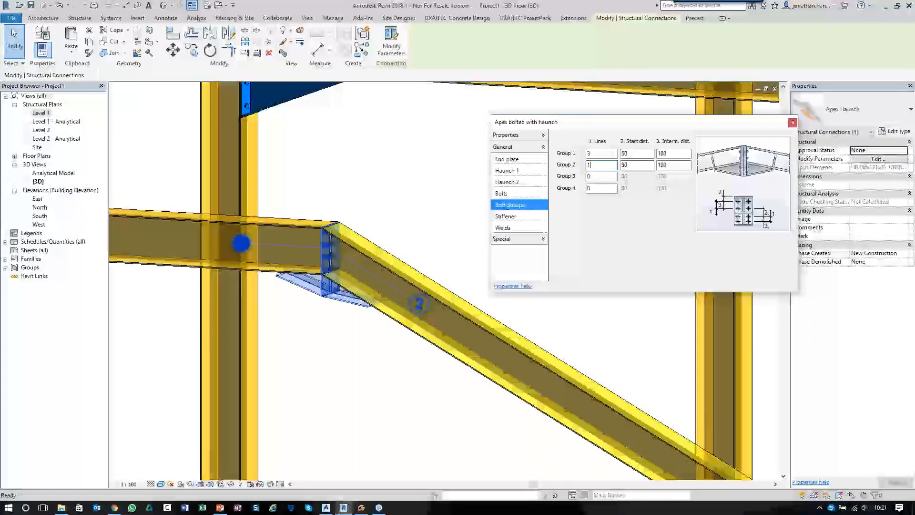
{"action": "double_click", "coordinate": [672, 153]}
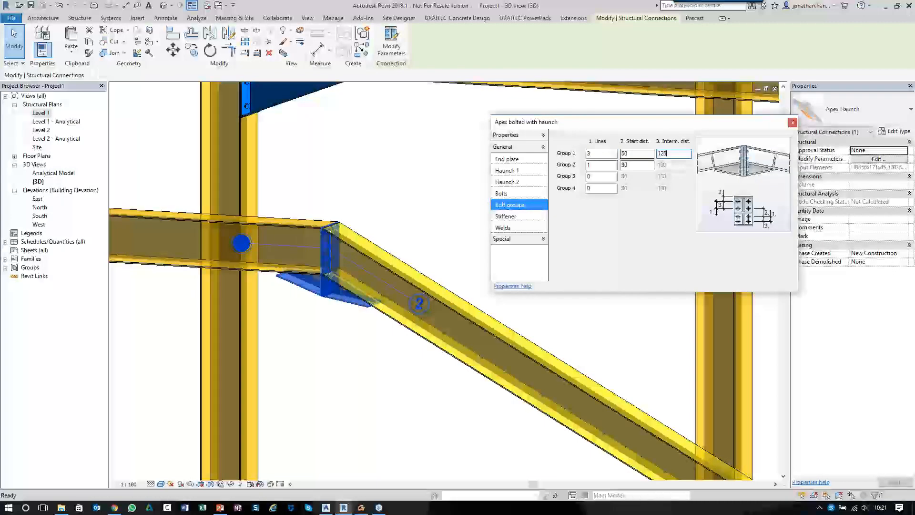
{"action": "double_click", "coordinate": [627, 165]}
{"action": "type", "text": "150"}
{"action": "left_click", "coordinate": [429, 253]}
{"action": "scroll", "coordinate": [359, 265], "scroll_direction": "up", "scroll_amount": 3}
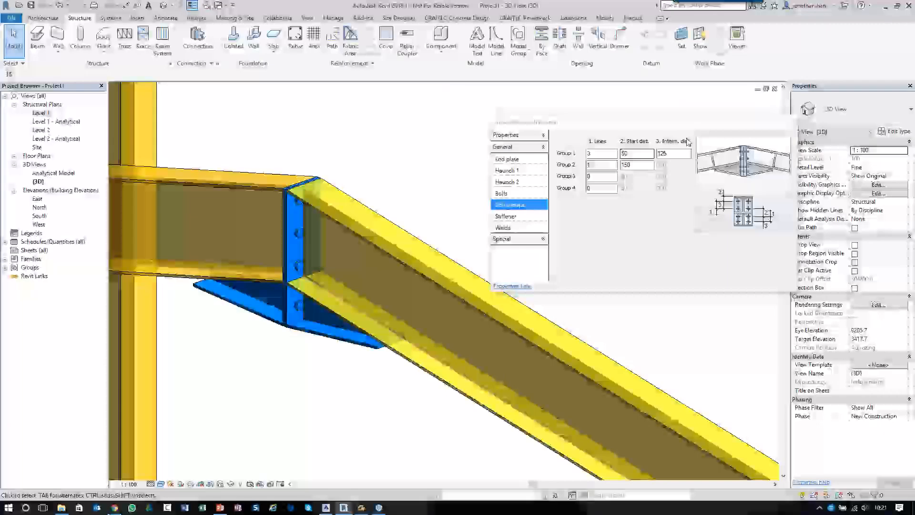
{"action": "scroll", "coordinate": [436, 213], "scroll_direction": "down", "scroll_amount": 3}
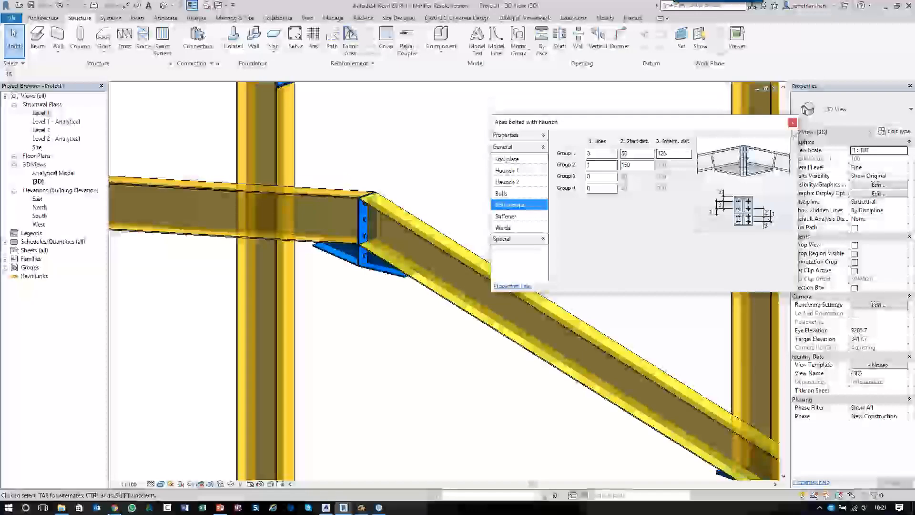
{"action": "left_click", "coordinate": [793, 123]}
Step: Copy the apex haunch connection with multiple placement to the ridges of the other four frames
{"action": "scroll", "coordinate": [592, 155], "scroll_direction": "down", "scroll_amount": 3}
{"action": "middle_click_drag", "start_coordinate": [592, 154], "coordinate": [481, 187]}
{"action": "left_click", "coordinate": [363, 248]}
{"action": "left_click", "coordinate": [419, 258]}
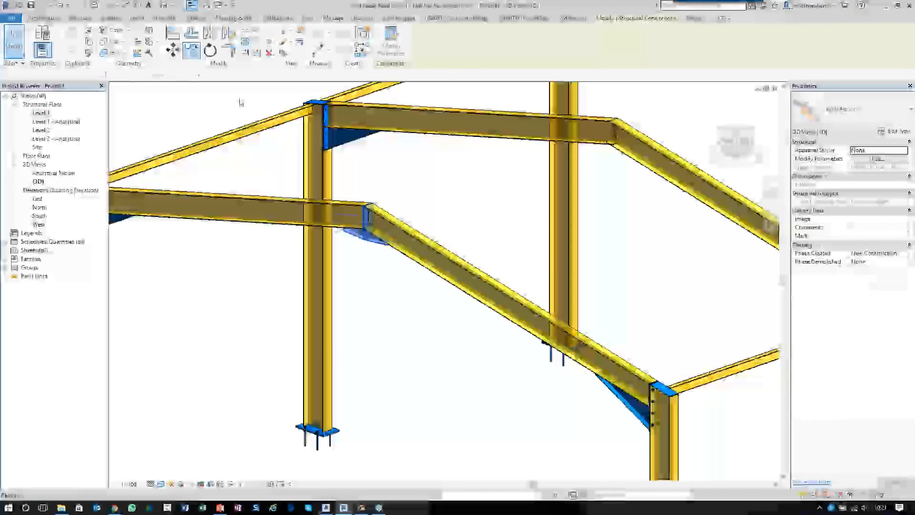
{"action": "left_click", "coordinate": [372, 205]}
{"action": "scroll", "coordinate": [397, 222], "scroll_direction": "down", "scroll_amount": 4}
{"action": "mouse_move", "coordinate": [520, 166]}
{"action": "middle_mouse_down"}
{"action": "mouse_move", "coordinate": [347, 141]}
{"action": "mouse_move", "coordinate": [443, 155]}
{"action": "mouse_move", "coordinate": [505, 181]}
{"action": "mouse_move", "coordinate": [519, 170]}
{"action": "middle_mouse_up"}
{"action": "scroll", "coordinate": [539, 160], "scroll_direction": "down", "scroll_amount": 3}
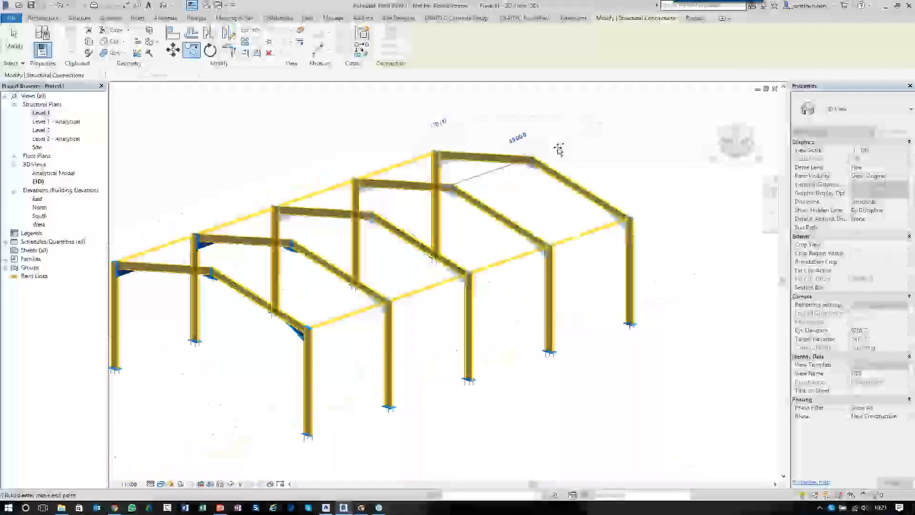
{"action": "key", "text": "Escape"}
{"action": "key", "text": "Escape"}
{"action": "middle_click_drag", "start_coordinate": [392, 274], "coordinate": [491, 297]}
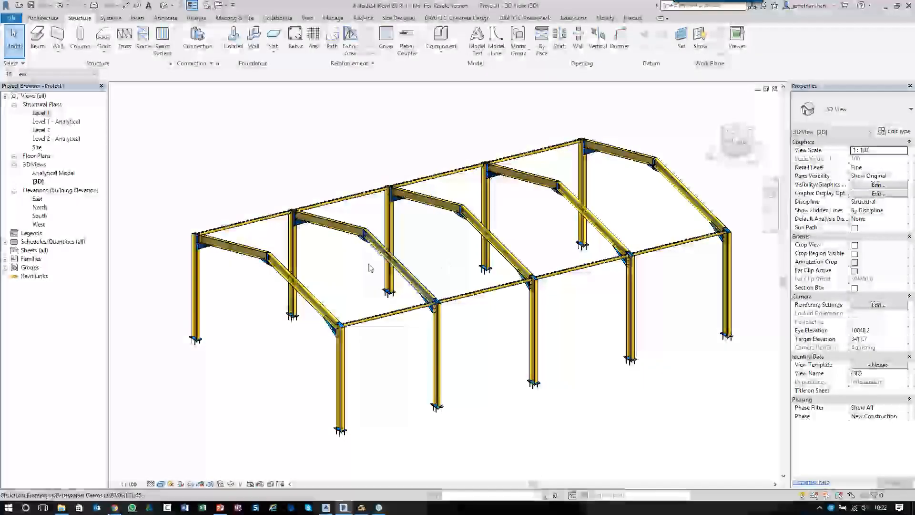
Step: Switch to Advance Steel to view its frame model, return to Revit and review the Advance Steel Extension settings without changing them
{"action": "left_click", "coordinate": [326, 508]}
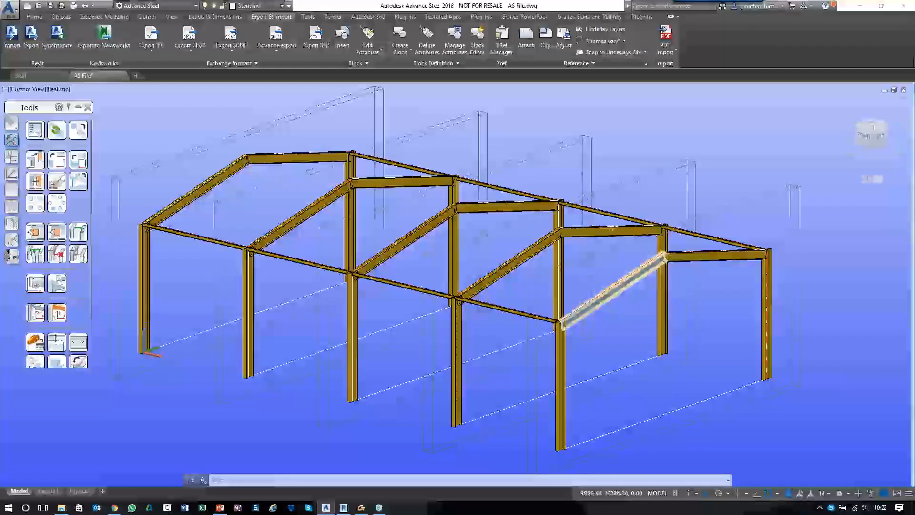
{"action": "left_click", "coordinate": [344, 507]}
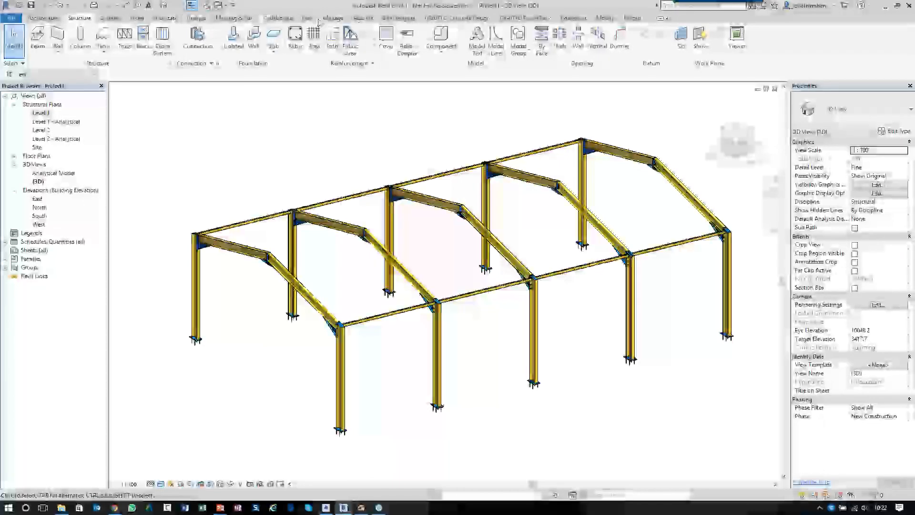
{"action": "left_click", "coordinate": [363, 18]}
{"action": "left_click", "coordinate": [335, 54]}
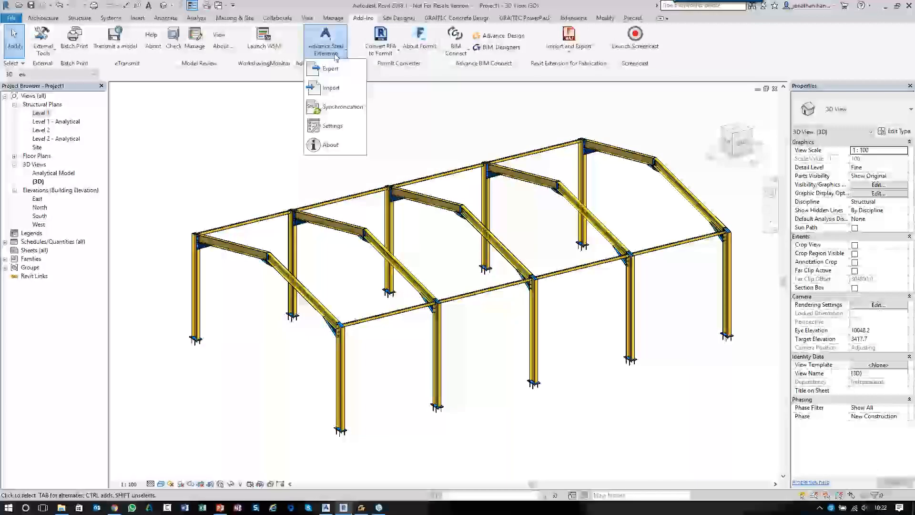
{"action": "left_click", "coordinate": [332, 126]}
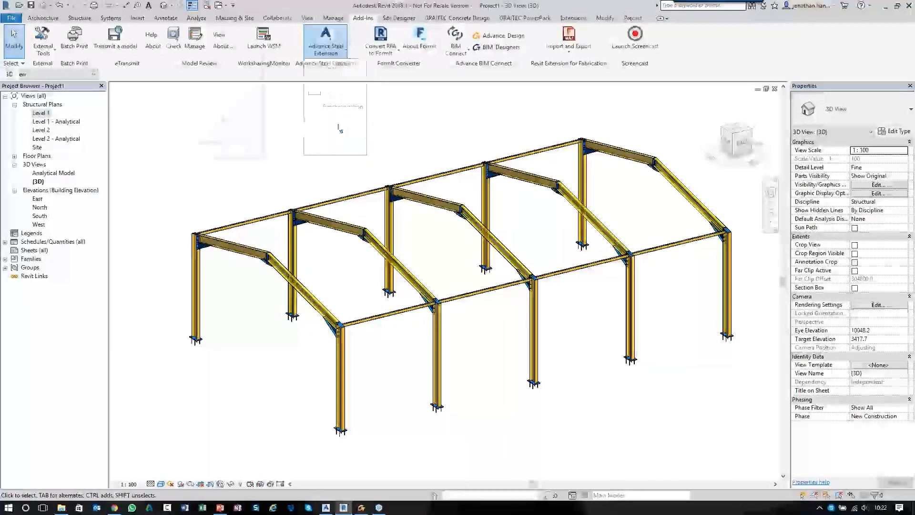
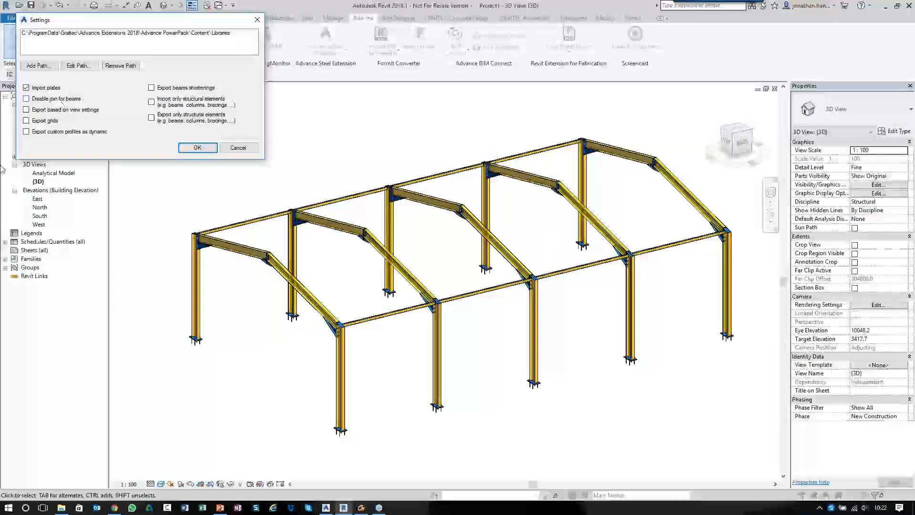
{"action": "left_click", "coordinate": [238, 147]}
Step: Export the model with the Advance Steel Extension's Advance export and UK library, saving it as RV Out in the 170922 - FEM Webinar folder
{"action": "left_click", "coordinate": [326, 41]}
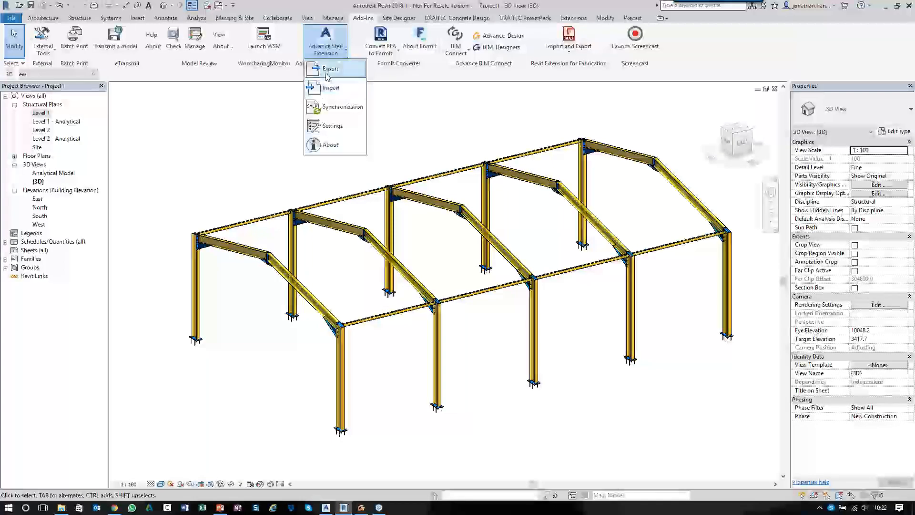
{"action": "left_click", "coordinate": [328, 70]}
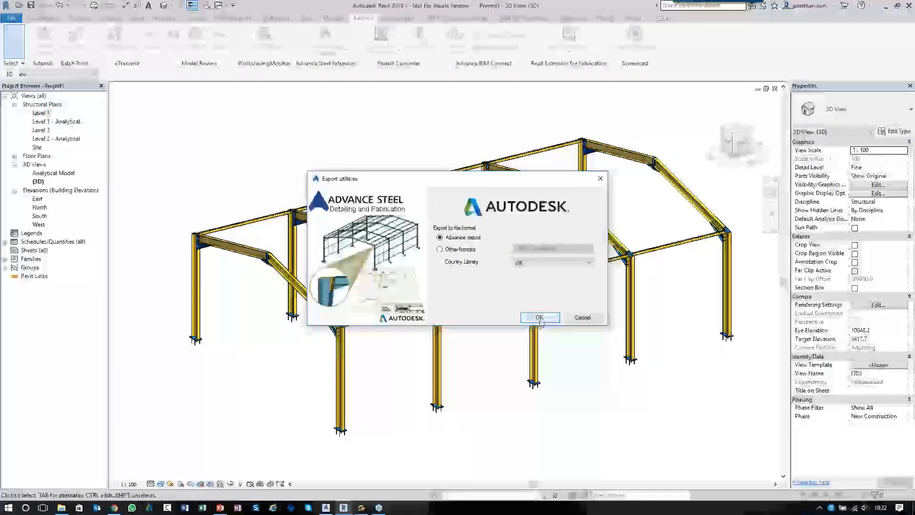
{"action": "left_click", "coordinate": [540, 317]}
{"action": "type", "text": "RV Out"}
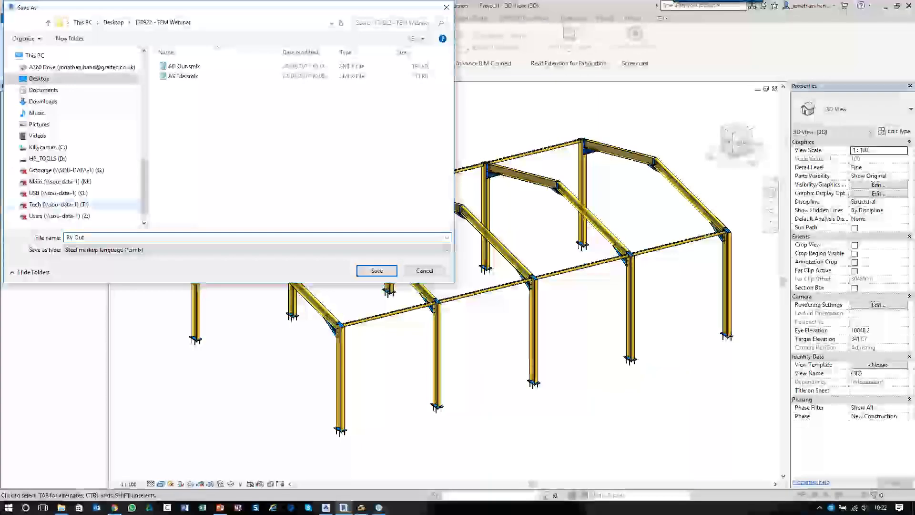
{"action": "type", "text": "T"}
{"action": "left_click", "coordinate": [384, 270]}
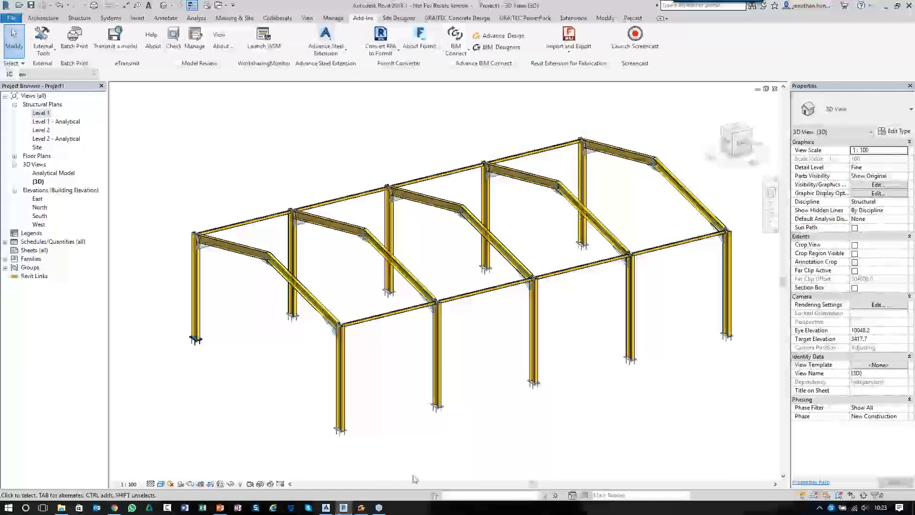
Step: Switch to Advance Steel and load the RVT Out.smlx file from the 170922 - FEM Webinar folder into the Revit model synchronisation
{"action": "left_click", "coordinate": [327, 507]}
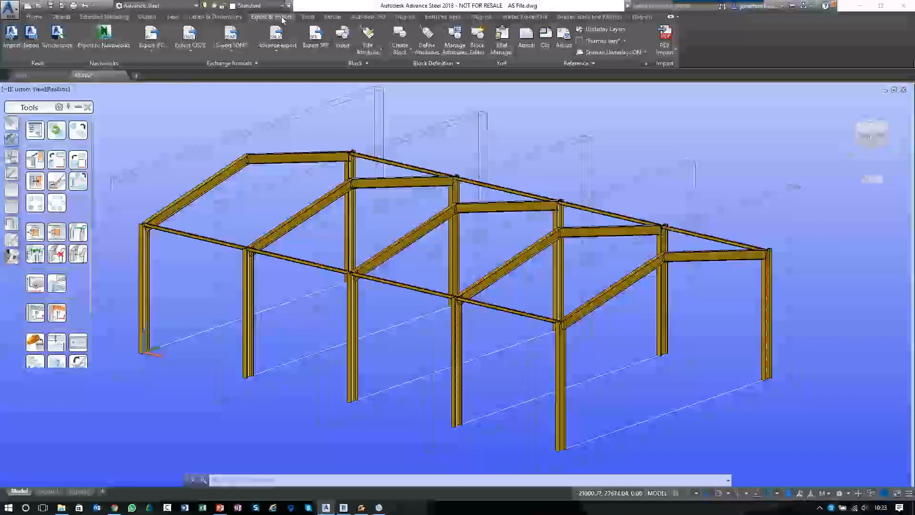
{"action": "left_click", "coordinate": [58, 51]}
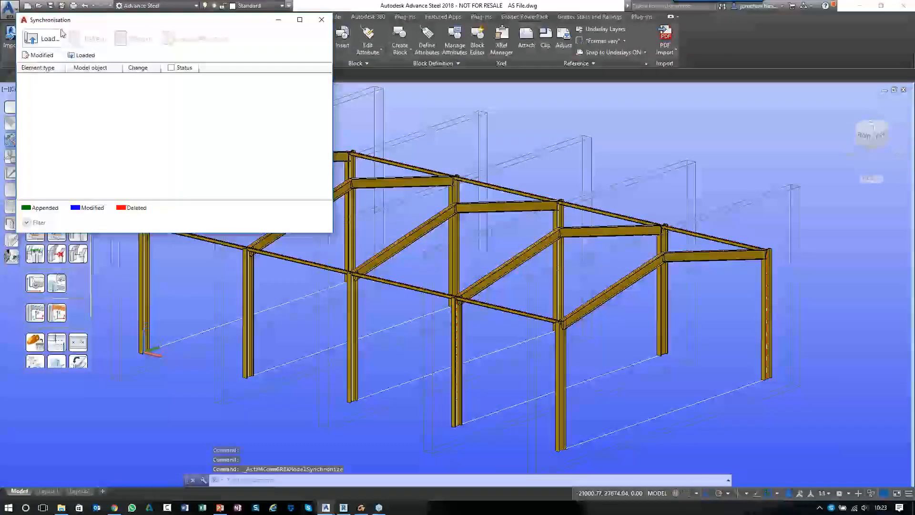
{"action": "left_click_drag", "start_coordinate": [89, 20], "coordinate": [212, 51]}
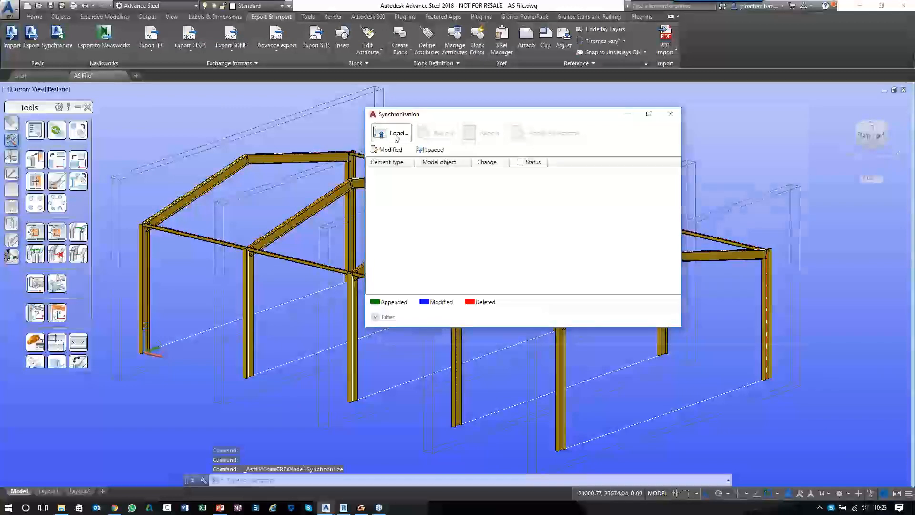
{"action": "left_click", "coordinate": [377, 134]}
{"action": "left_click", "coordinate": [567, 184]}
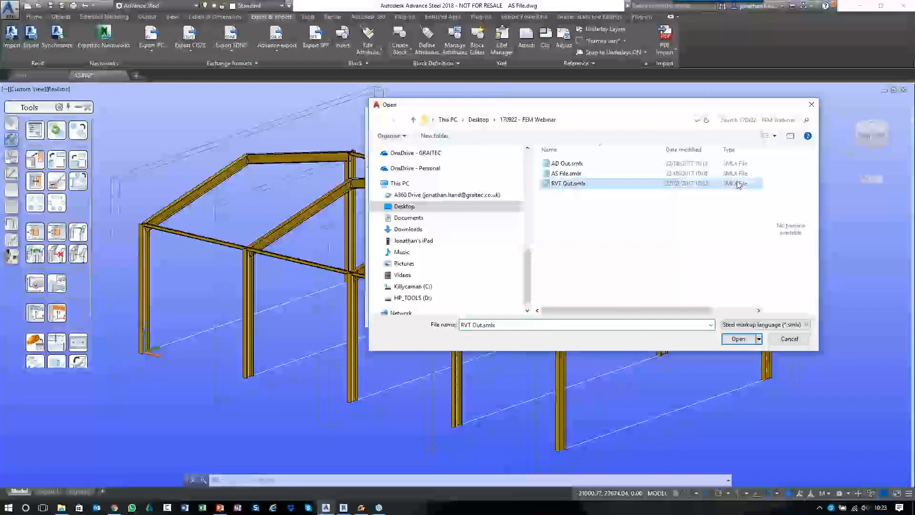
{"action": "left_click", "coordinate": [738, 339]}
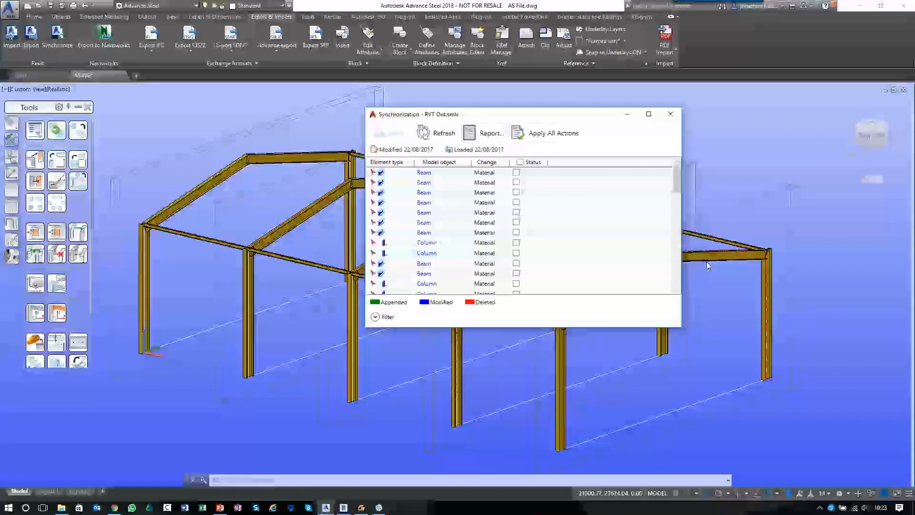
Step: Mark all the listed beam, column and connection changes for synchronisation, apply all actions and close the synchronisation
{"action": "mouse_move", "coordinate": [679, 179]}
{"action": "left_mouse_down"}
{"action": "mouse_move", "coordinate": [680, 291]}
{"action": "mouse_move", "coordinate": [679, 177]}
{"action": "left_mouse_up"}
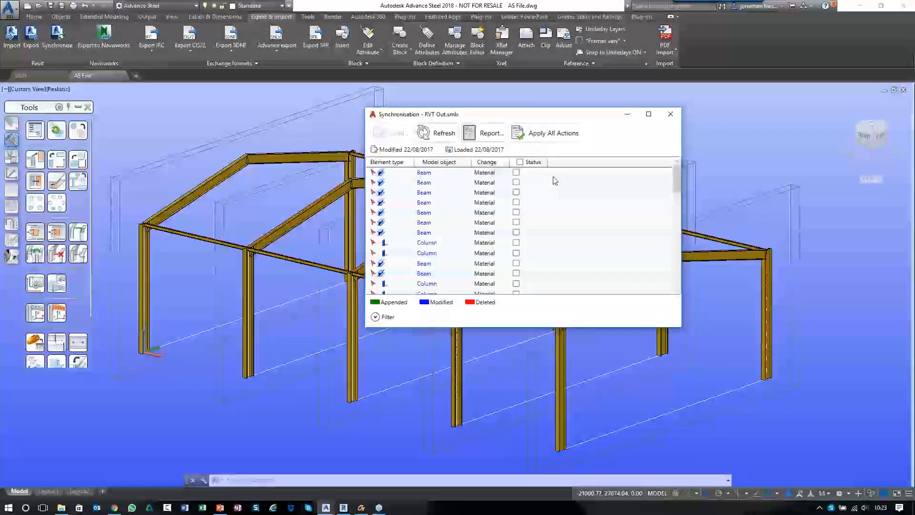
{"action": "mouse_move", "coordinate": [678, 183]}
{"action": "left_mouse_down"}
{"action": "mouse_move", "coordinate": [684, 287]}
{"action": "mouse_move", "coordinate": [685, 189]}
{"action": "left_mouse_up"}
{"action": "left_click", "coordinate": [520, 162]}
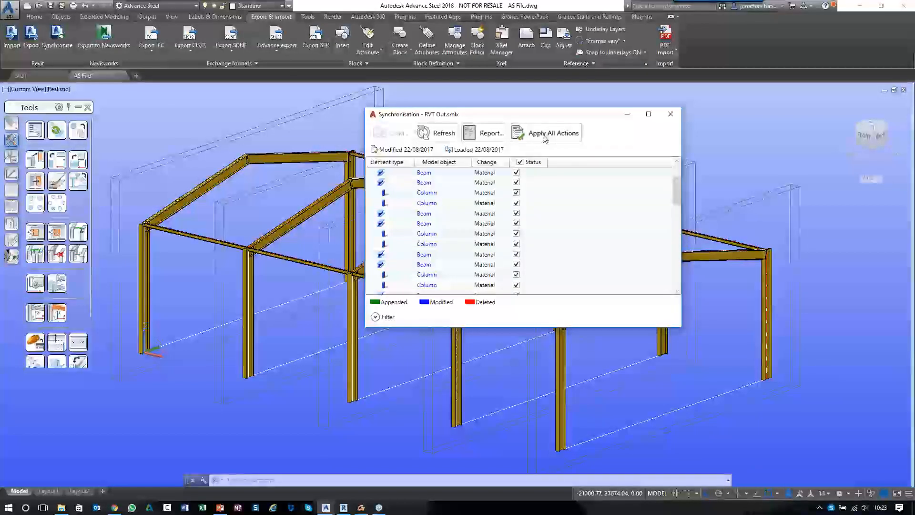
{"action": "left_click", "coordinate": [566, 125]}
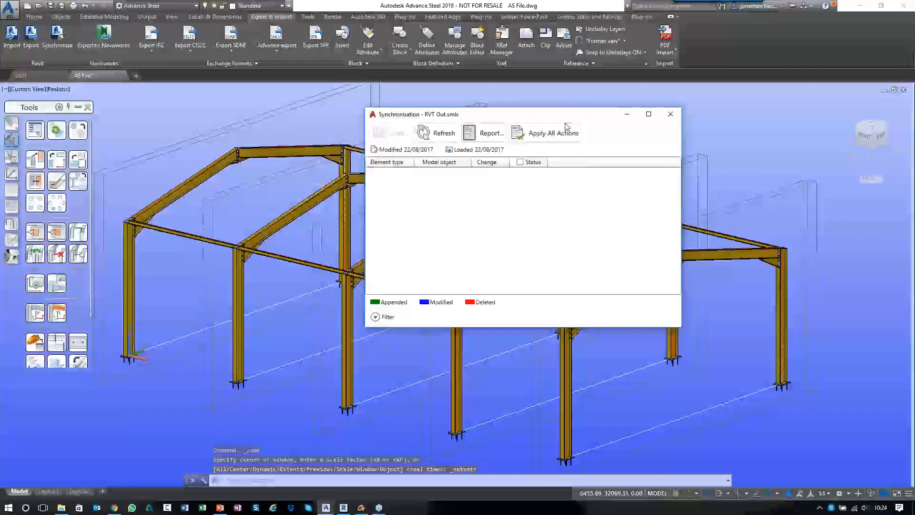
{"action": "left_click", "coordinate": [670, 114]}
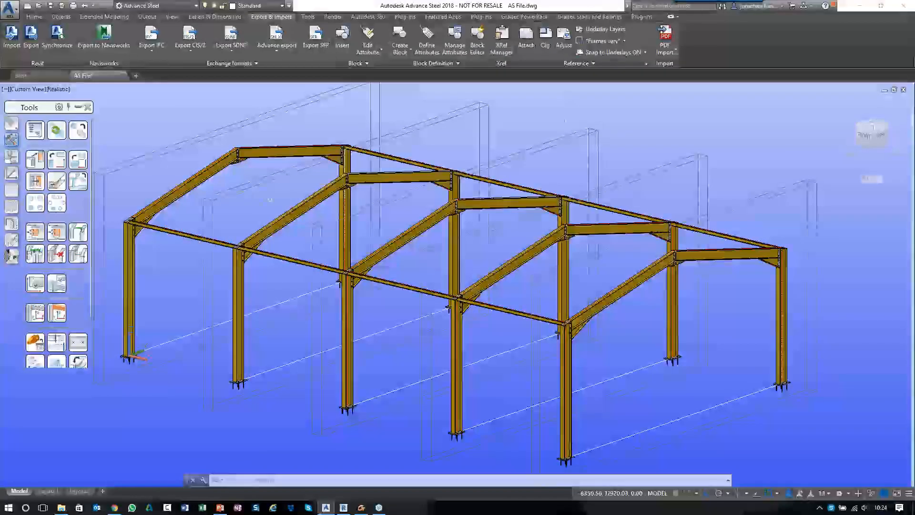
Step: Examine an imported eaves haunch to flange connection and its additional rafter settings without changing them
{"action": "scroll", "coordinate": [270, 199], "scroll_direction": "down", "scroll_amount": 2}
{"action": "middle_click_drag", "start_coordinate": [391, 227], "coordinate": [289, 250], "text": "shift"}
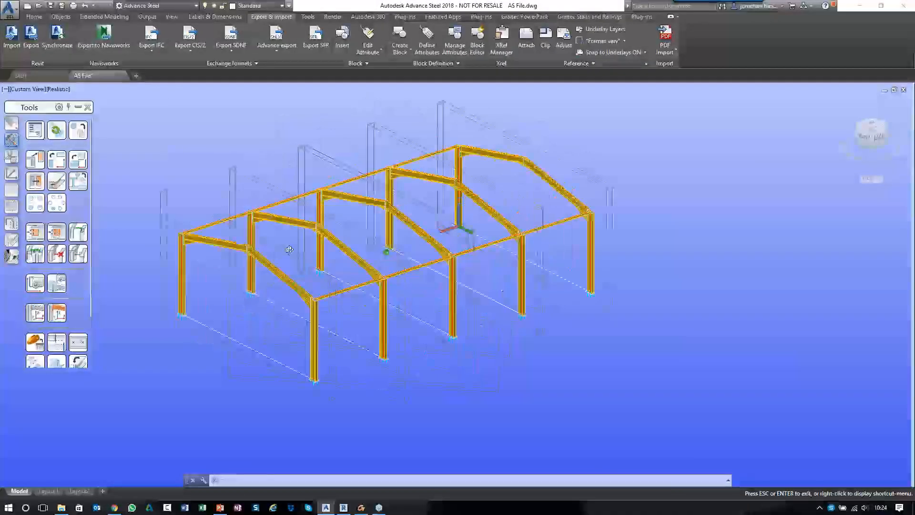
{"action": "scroll", "coordinate": [288, 250], "scroll_direction": "up", "scroll_amount": 6}
{"action": "left_click", "coordinate": [309, 211]}
{"action": "right_click", "coordinate": [376, 191]}
{"action": "left_click", "coordinate": [429, 349]}
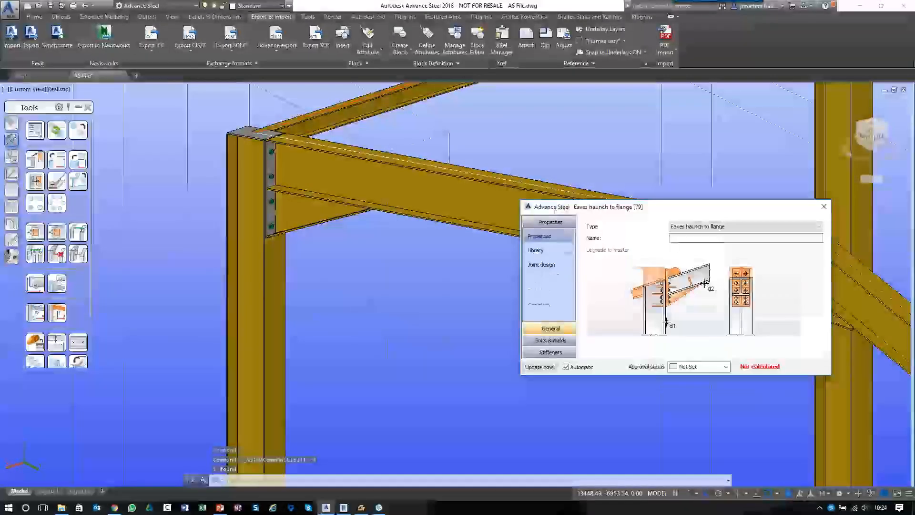
{"action": "left_click", "coordinate": [546, 276]}
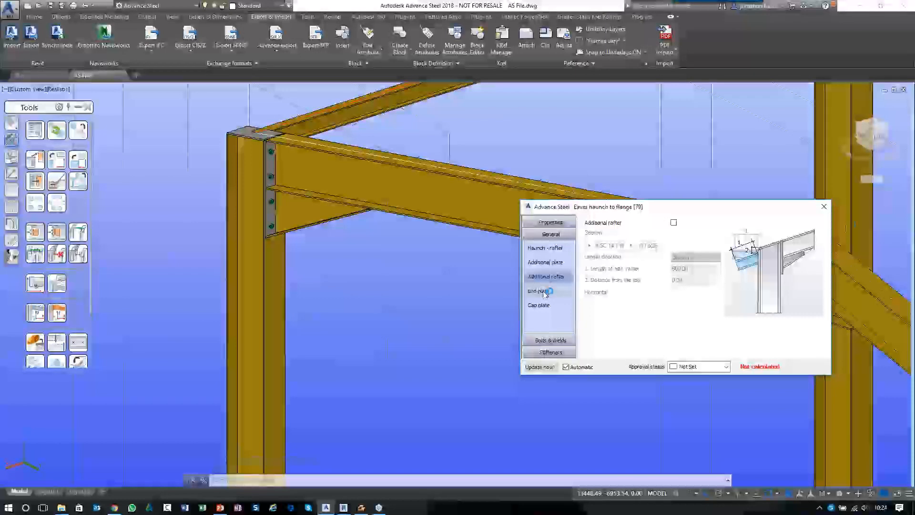
{"action": "left_click", "coordinate": [824, 206]}
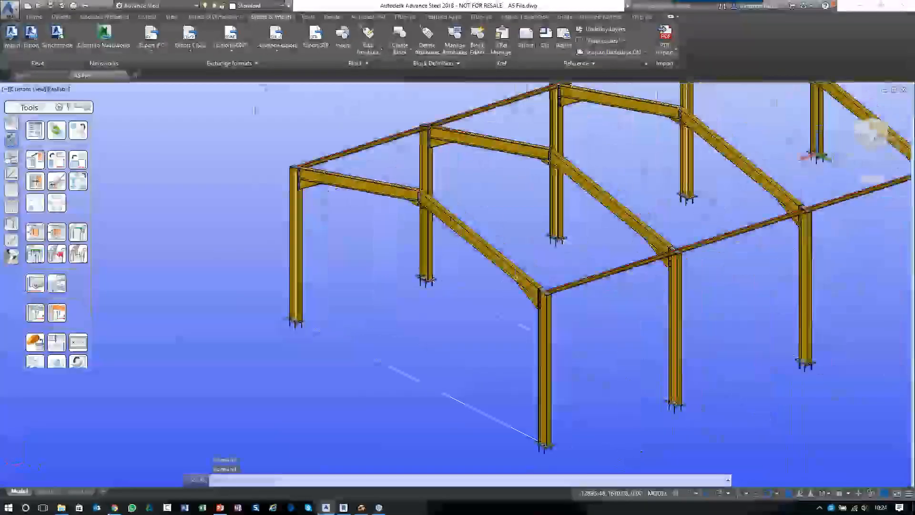
Step: Align the UCS to the near-side rafter of the end frame, using the rafter's coordinate system
{"action": "middle_click_drag", "start_coordinate": [543, 271], "coordinate": [478, 272]}
{"action": "scroll", "coordinate": [481, 269], "scroll_direction": "down", "scroll_amount": 5}
{"action": "middle_click_drag", "start_coordinate": [438, 245], "coordinate": [644, 272], "text": "shift"}
{"action": "scroll", "coordinate": [471, 175], "scroll_direction": "up", "scroll_amount": 5}
{"action": "middle_click_drag", "start_coordinate": [470, 175], "coordinate": [449, 174]}
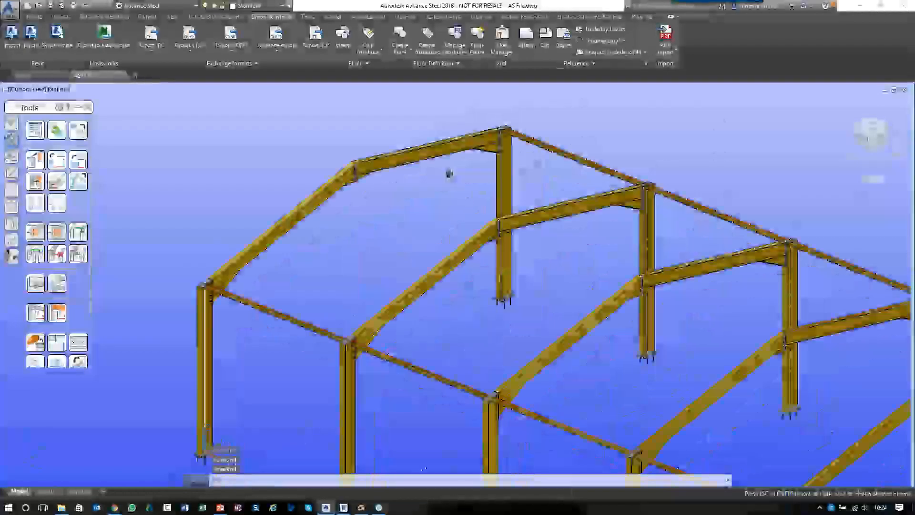
{"action": "left_click", "coordinate": [32, 17]}
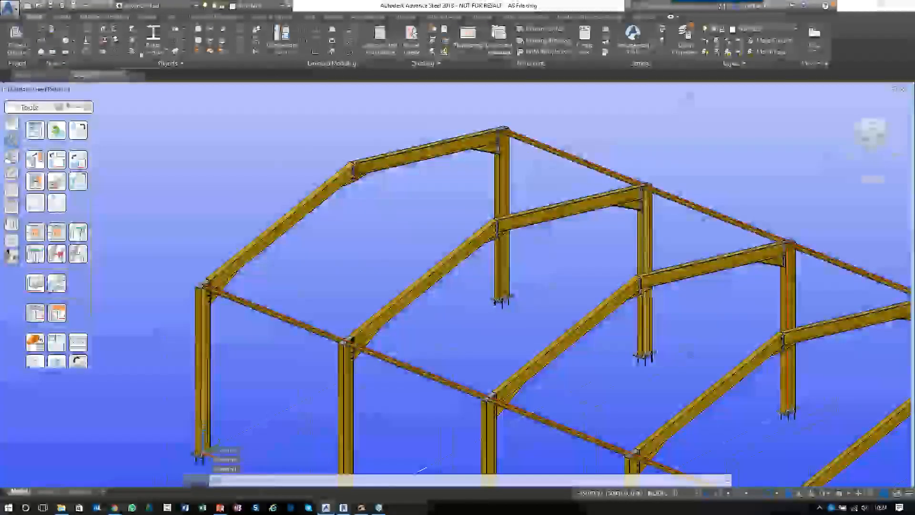
{"action": "left_click", "coordinate": [11, 176]}
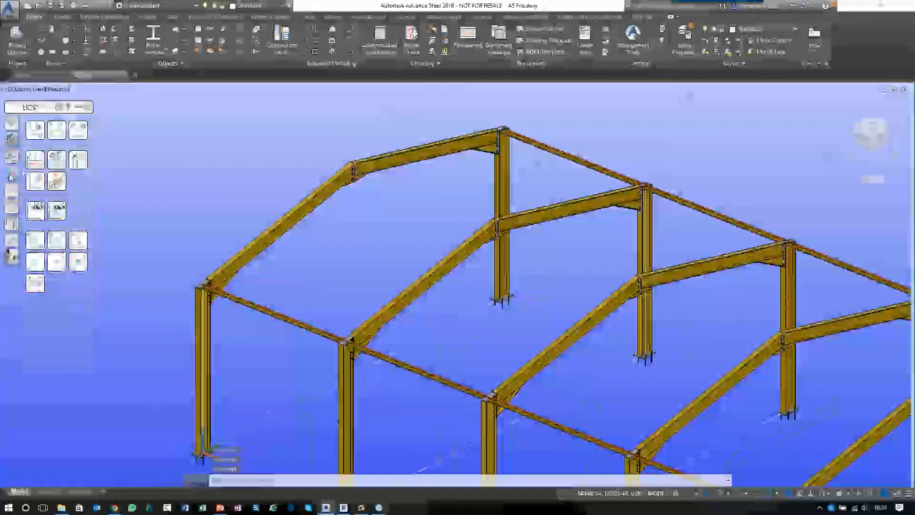
{"action": "left_click", "coordinate": [36, 160]}
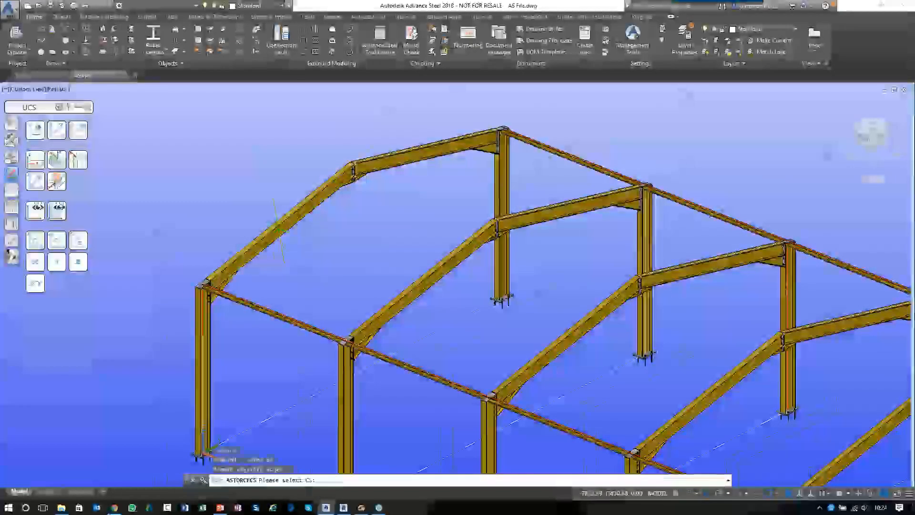
{"action": "left_click", "coordinate": [280, 230]}
Step: Draw a beam from the end frame's apex to the next frame's apex and set its model role
{"action": "left_click", "coordinate": [153, 52]}
{"action": "left_click", "coordinate": [147, 68]}
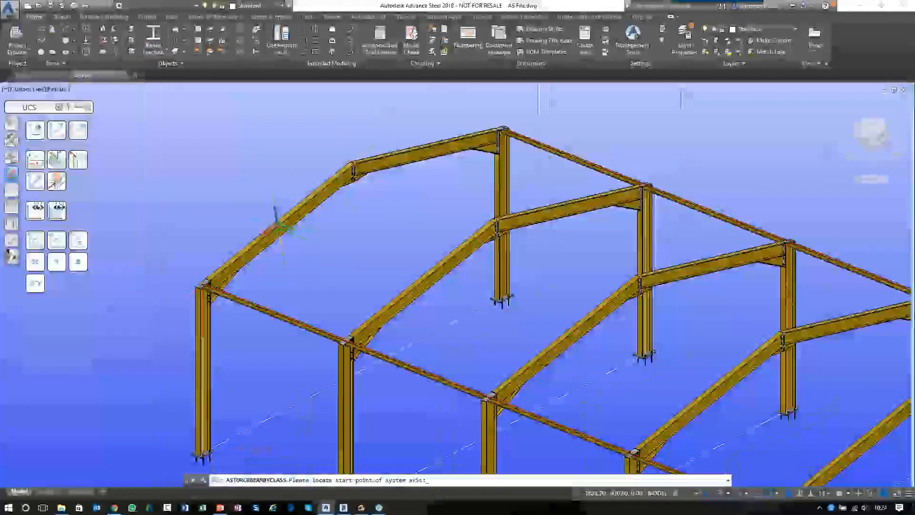
{"action": "left_click", "coordinate": [353, 163]}
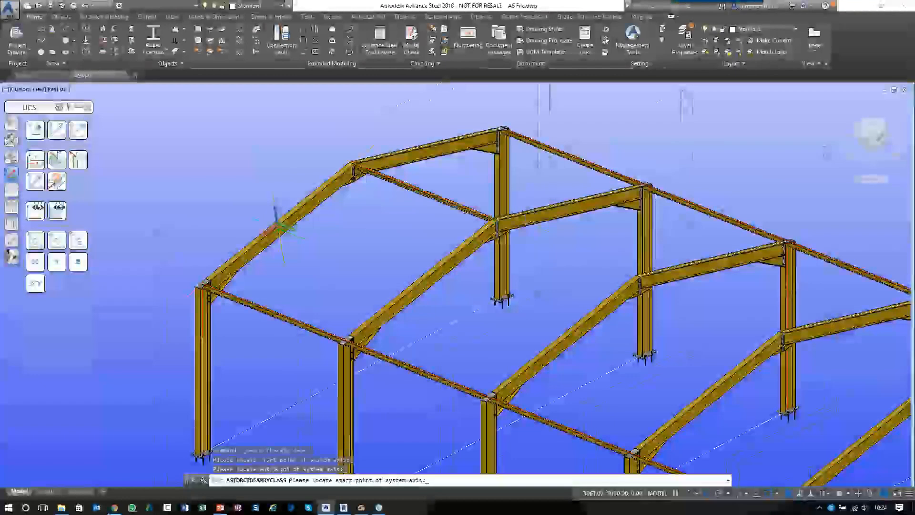
{"action": "key", "text": "Return"}
{"action": "left_click", "coordinate": [537, 251]}
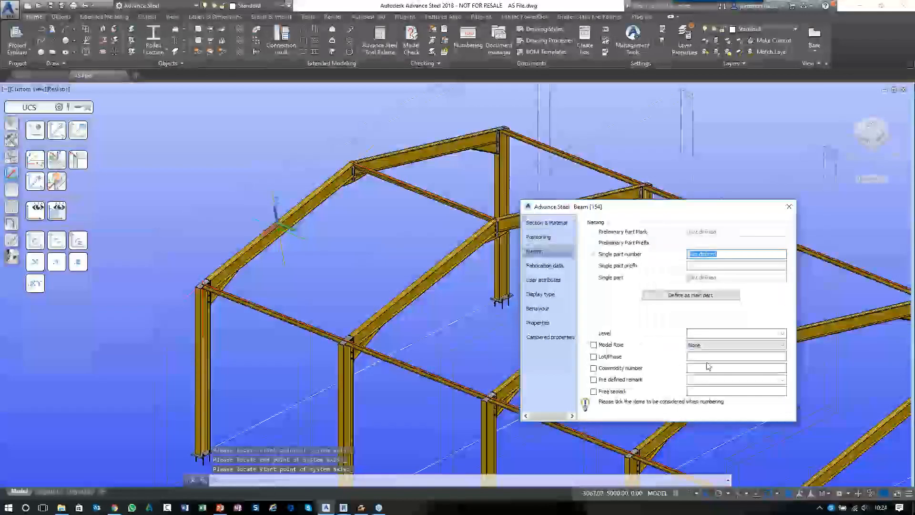
{"action": "left_click", "coordinate": [715, 347]}
{"action": "left_click", "coordinate": [716, 345]}
{"action": "left_click", "coordinate": [789, 207]}
{"action": "key", "text": "Escape"}
{"action": "key", "text": "Escape"}
Step: Move the new ridge beam down the near-side rafter, slightly away from the apex
{"action": "left_click", "coordinate": [411, 186]}
{"action": "key", "text": "Return"}
{"action": "left_click", "coordinate": [387, 201]}
{"action": "type", "text": "5"}
{"action": "key", "text": "Return"}
Step: Align the UCS to the end frame's opposite rafter and draw a second UB127x76x13 beam between the first two apexes
{"action": "left_click", "coordinate": [13, 171]}
{"action": "left_click", "coordinate": [405, 160]}
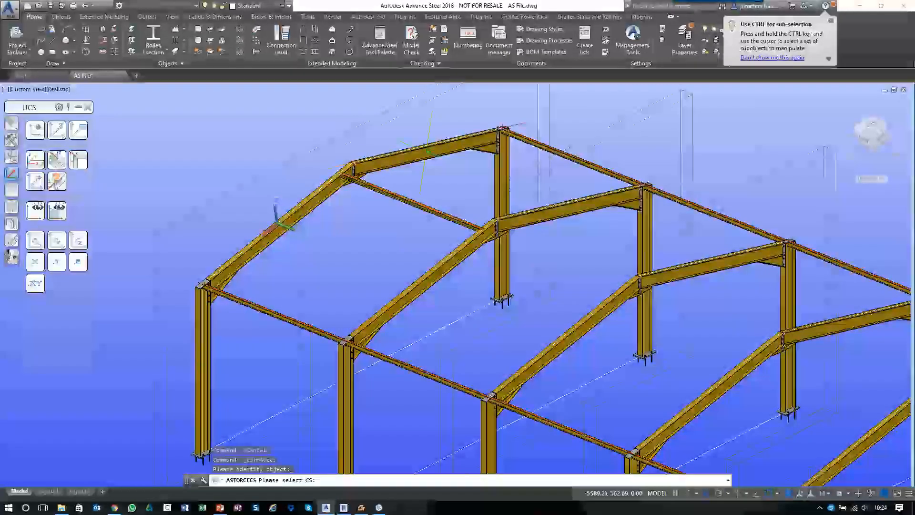
{"action": "left_click", "coordinate": [429, 152]}
{"action": "left_click", "coordinate": [153, 37]}
{"action": "left_click", "coordinate": [377, 162]}
{"action": "key", "text": "Return"}
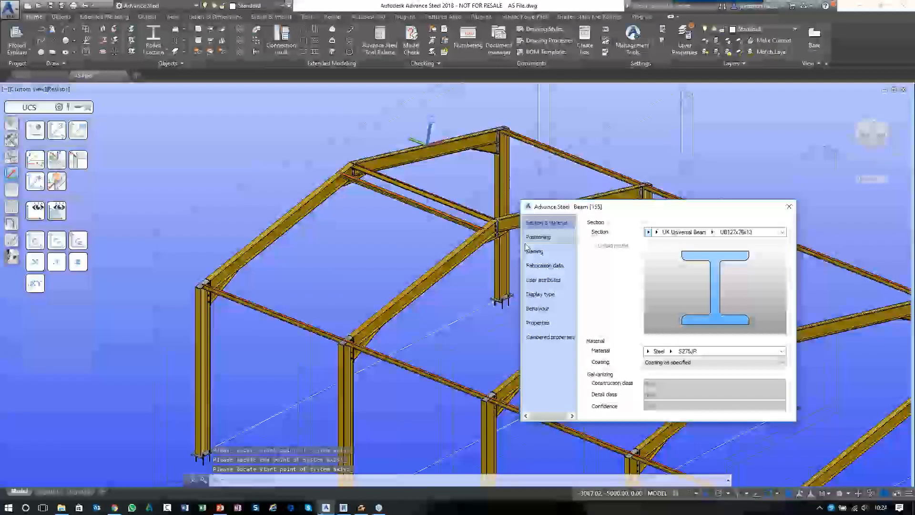
{"action": "left_click", "coordinate": [535, 251]}
{"action": "left_click", "coordinate": [790, 206]}
{"action": "key", "text": "Escape"}
{"action": "key", "text": "Escape"}
Step: Move the second ridge beam down the far-side rafter, slightly away from the apex
{"action": "type", "text": "m"}
{"action": "key", "text": "Return"}
{"action": "left_click", "coordinate": [413, 189]}
{"action": "left_click", "coordinate": [352, 231]}
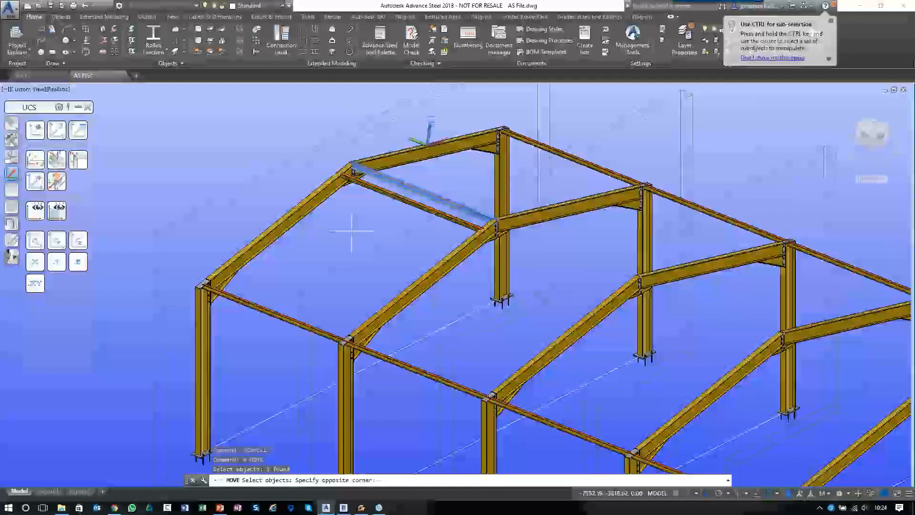
{"action": "left_click", "coordinate": [345, 228]}
{"action": "key", "text": "Return"}
{"action": "left_click", "coordinate": [344, 225]}
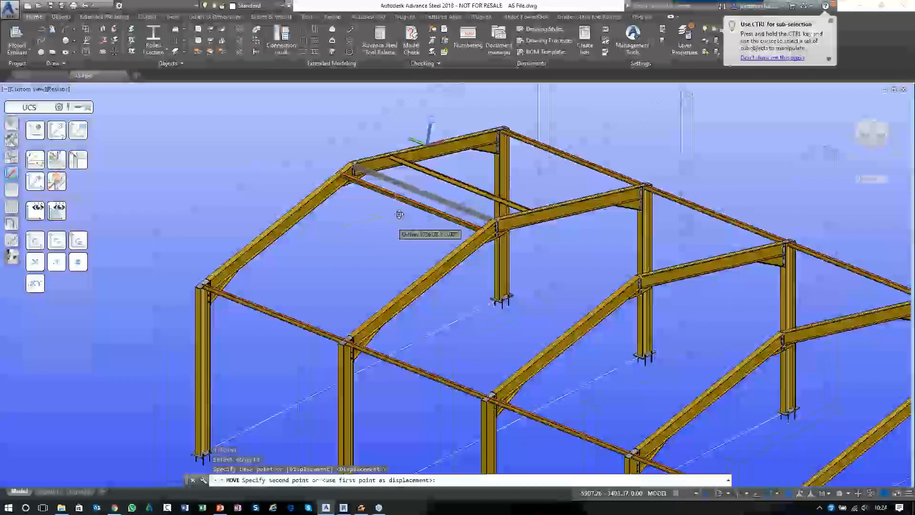
Step: Create a single sided end plate connection between the end frame's near-side rafter and the first ridge beam
{"action": "left_click", "coordinate": [282, 40]}
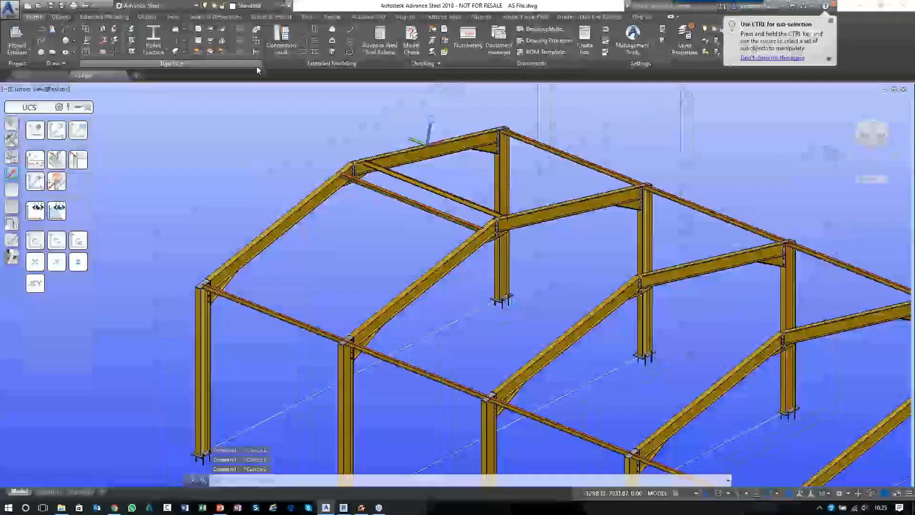
{"action": "left_click", "coordinate": [114, 146]}
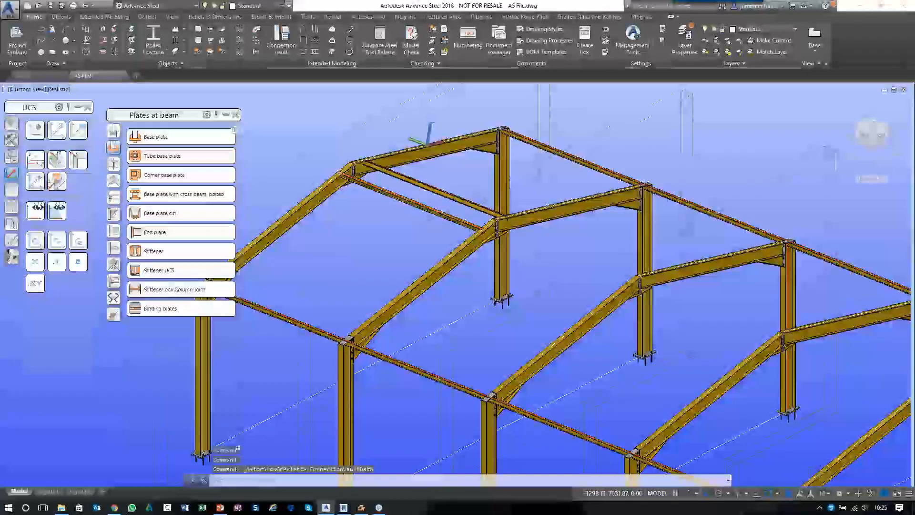
{"action": "left_click", "coordinate": [116, 132]}
{"action": "left_click", "coordinate": [167, 196]}
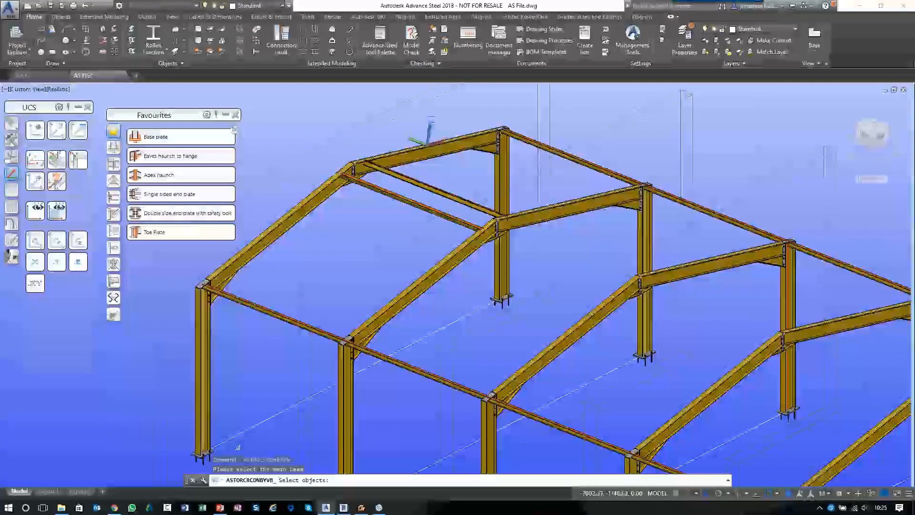
{"action": "scroll", "coordinate": [334, 196], "scroll_direction": "up", "scroll_amount": 5}
{"action": "left_click", "coordinate": [329, 164]}
{"action": "right_click", "coordinate": [384, 214]}
{"action": "left_click", "coordinate": [429, 175]}
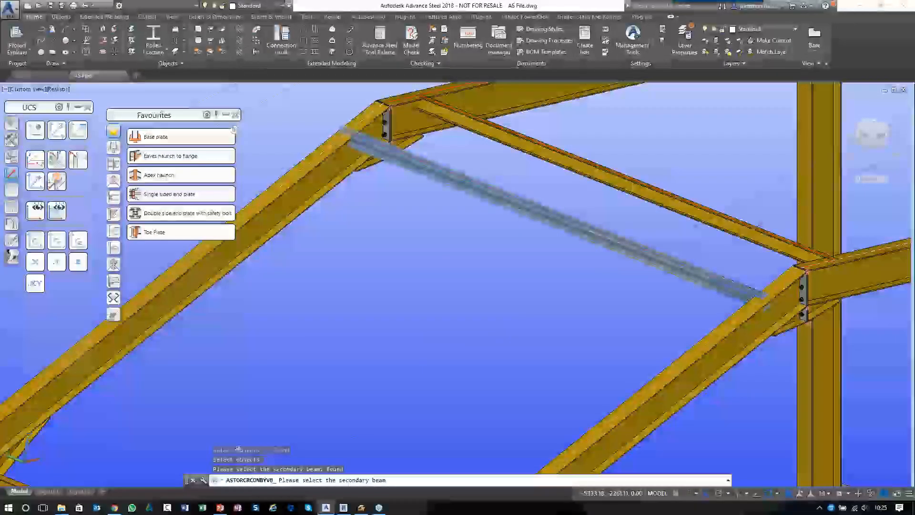
{"action": "right_click", "coordinate": [429, 191]}
{"action": "left_click", "coordinate": [824, 206]}
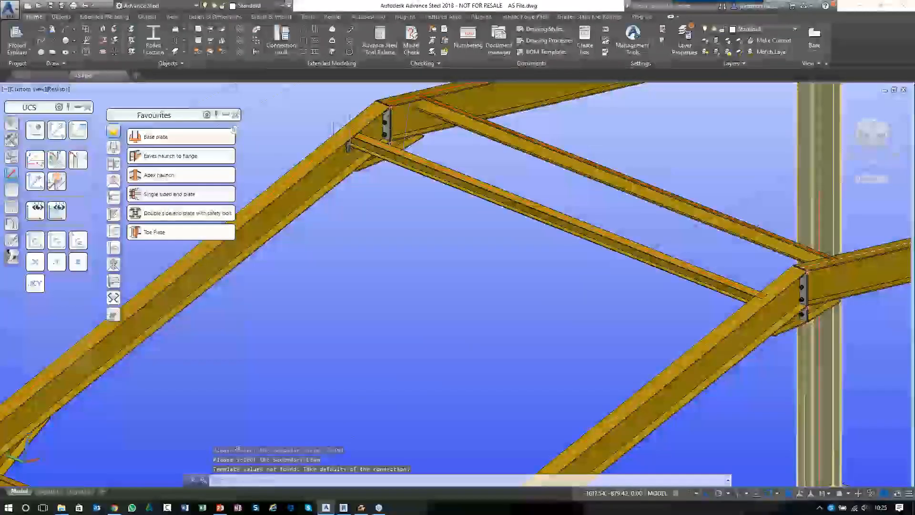
Step: Copy the single sided end plate connection to the second beam's end and to both beams' ends on the next frame
{"action": "scroll", "coordinate": [342, 124], "scroll_direction": "up", "scroll_amount": 6}
{"action": "middle_click_drag", "start_coordinate": [355, 188], "coordinate": [399, 214]}
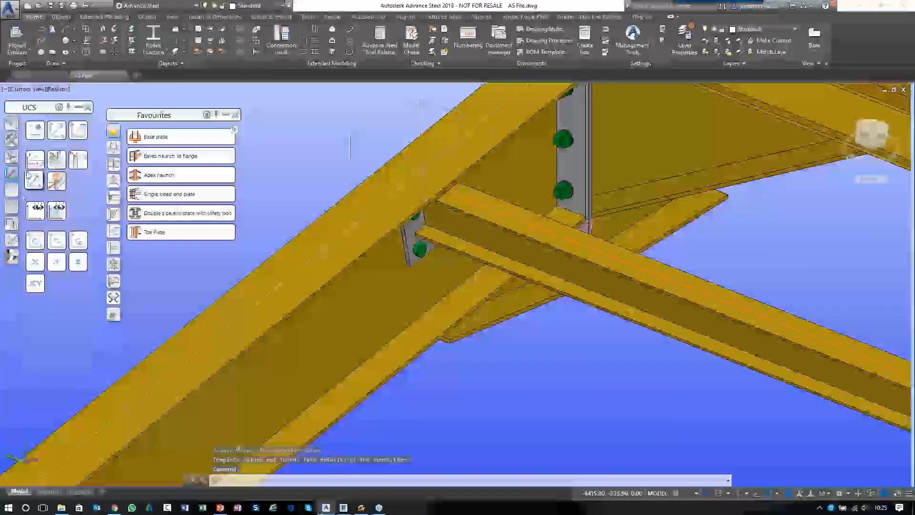
{"action": "left_click", "coordinate": [12, 151]}
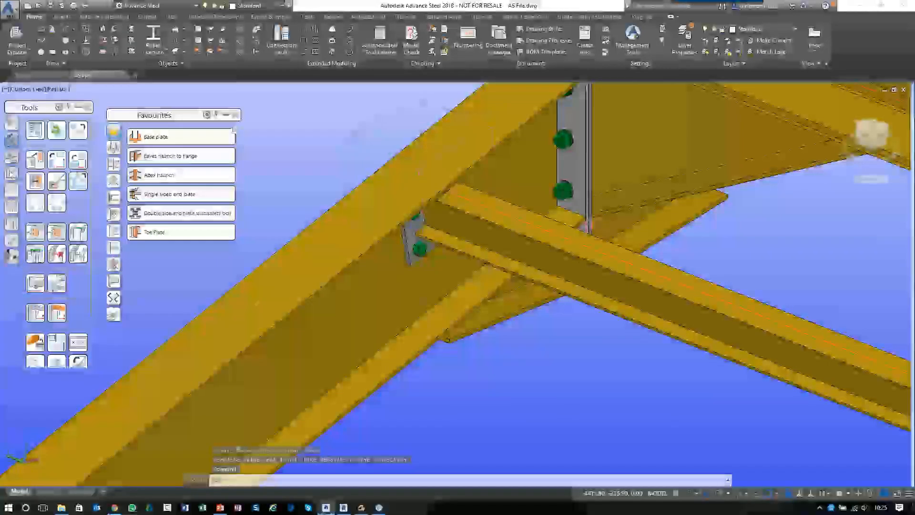
{"action": "left_click", "coordinate": [33, 234]}
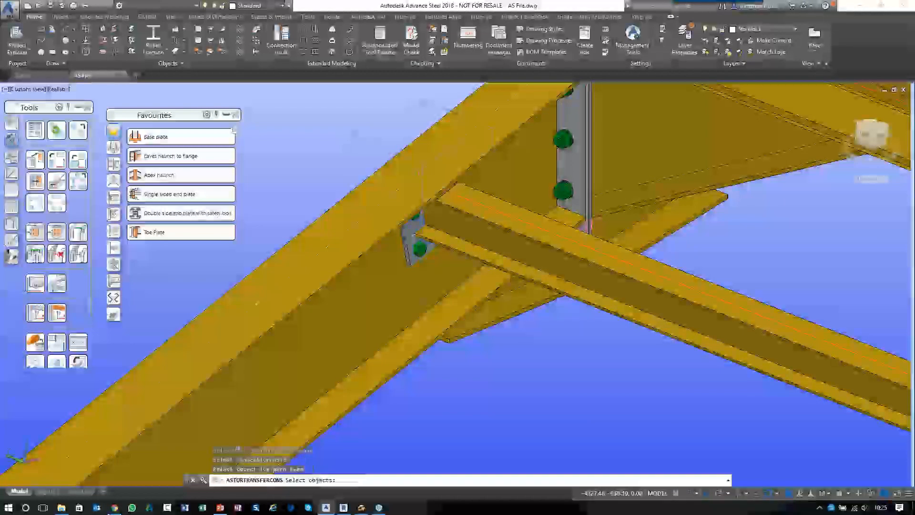
{"action": "scroll", "coordinate": [414, 241], "scroll_direction": "down", "scroll_amount": 8}
{"action": "left_click", "coordinate": [515, 206]}
{"action": "key", "text": "Return"}
{"action": "left_click", "coordinate": [520, 239]}
{"action": "key", "text": "Return"}
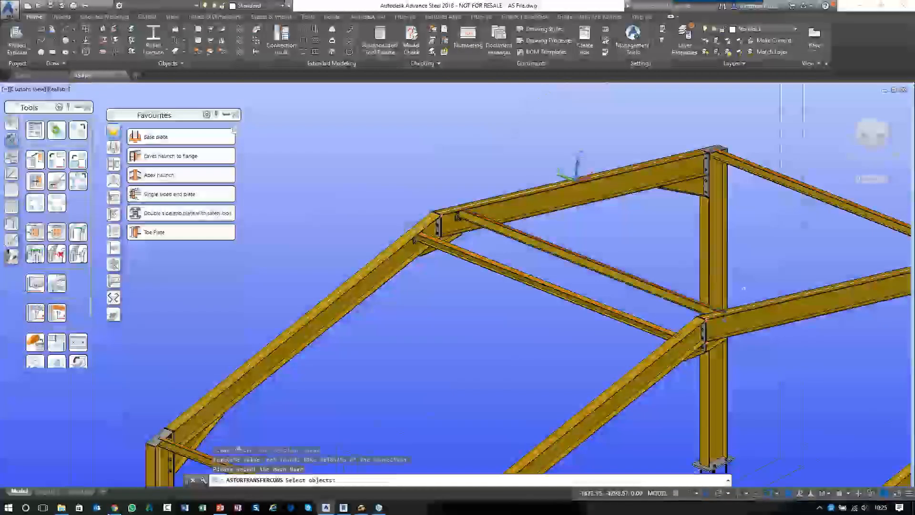
{"action": "left_click", "coordinate": [657, 368]}
{"action": "key", "text": "Return"}
{"action": "left_click", "coordinate": [591, 306]}
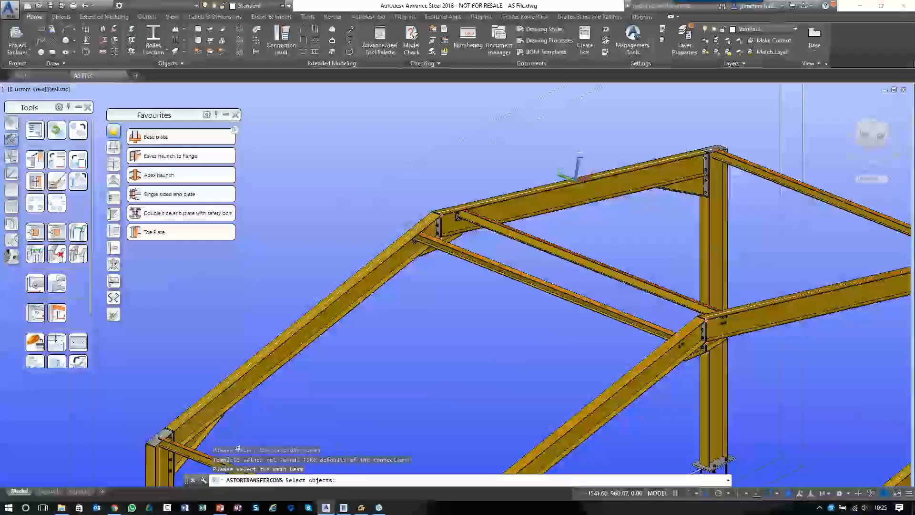
{"action": "key", "text": "Return"}
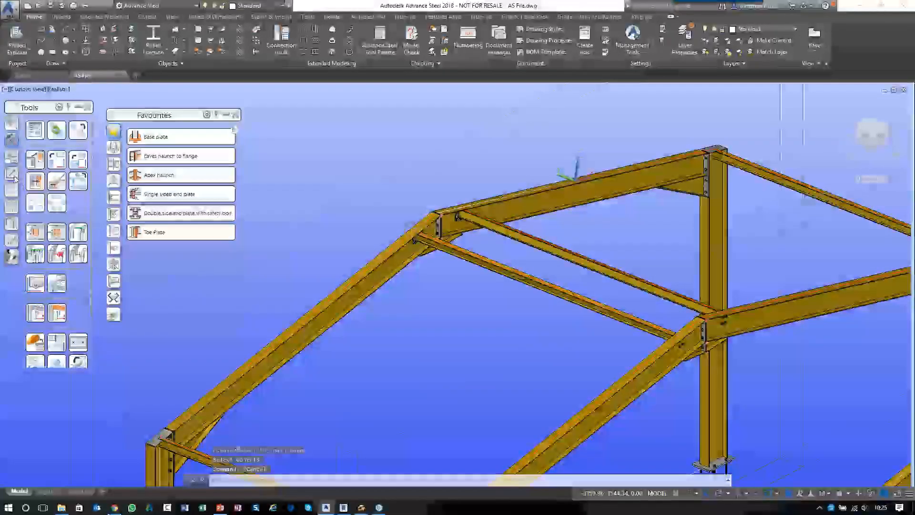
{"action": "left_click", "coordinate": [12, 173]}
{"action": "left_click", "coordinate": [35, 130]}
{"action": "left_click", "coordinate": [57, 131]}
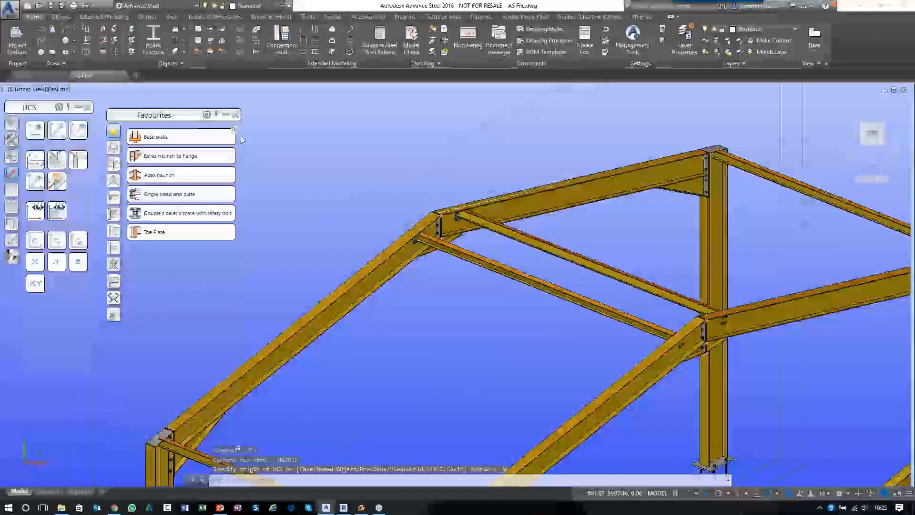
{"action": "scroll", "coordinate": [403, 311], "scroll_direction": "down", "scroll_amount": 5}
{"action": "scroll", "coordinate": [340, 277], "scroll_direction": "up", "scroll_amount": 10}
{"action": "middle_click_drag", "start_coordinate": [340, 277], "coordinate": [653, 304]}
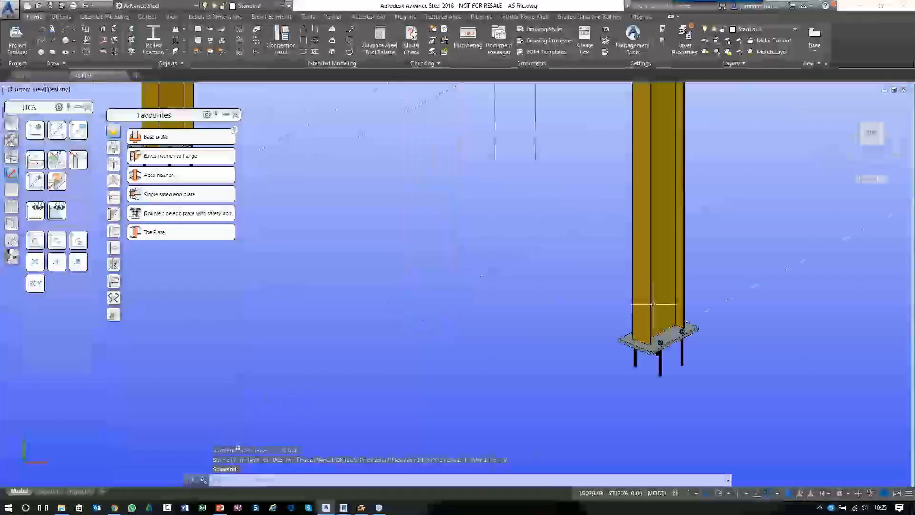
{"action": "left_click", "coordinate": [57, 132]}
{"action": "scroll", "coordinate": [526, 241], "scroll_direction": "down", "scroll_amount": 5}
{"action": "scroll", "coordinate": [361, 210], "scroll_direction": "up", "scroll_amount": 5}
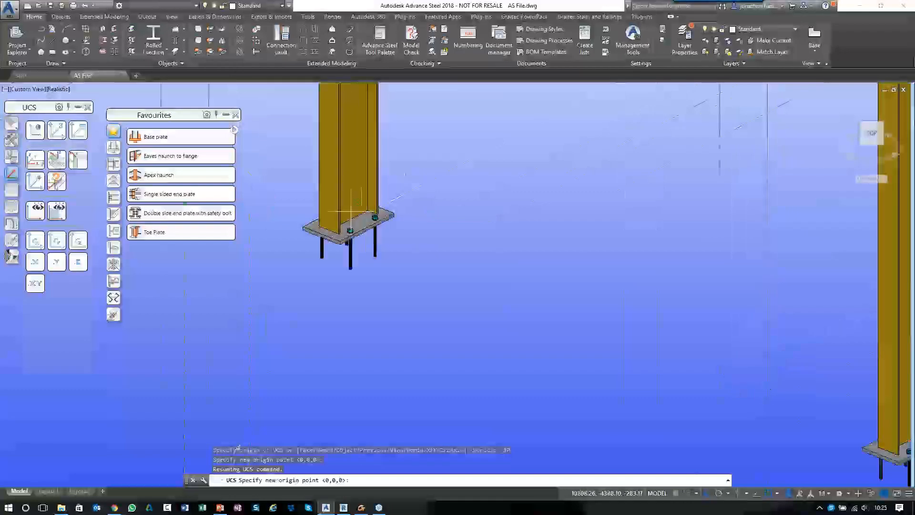
{"action": "left_click", "coordinate": [350, 217]}
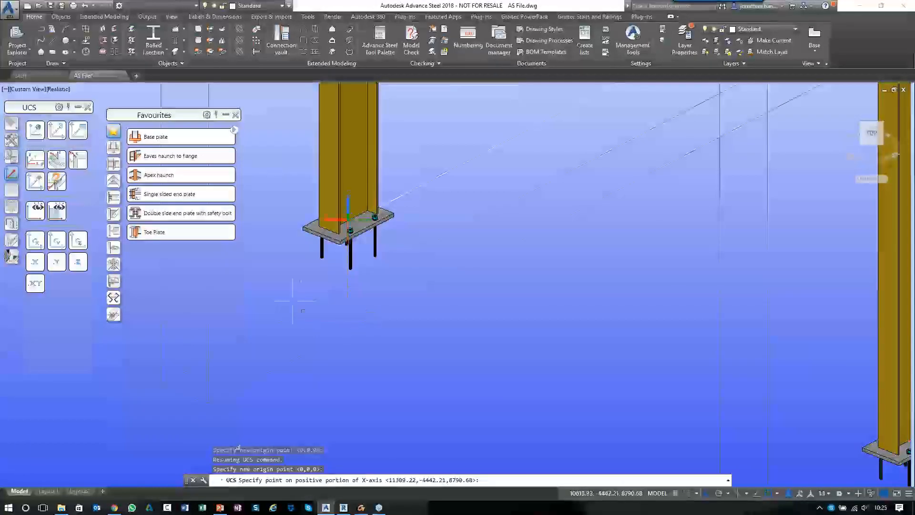
{"action": "key", "text": "Escape"}
Step: Reset the UCS to World and set a three-point UCS at the penultimate frame's near-side column base, rotated into the side wall plane
{"action": "left_click", "coordinate": [38, 132]}
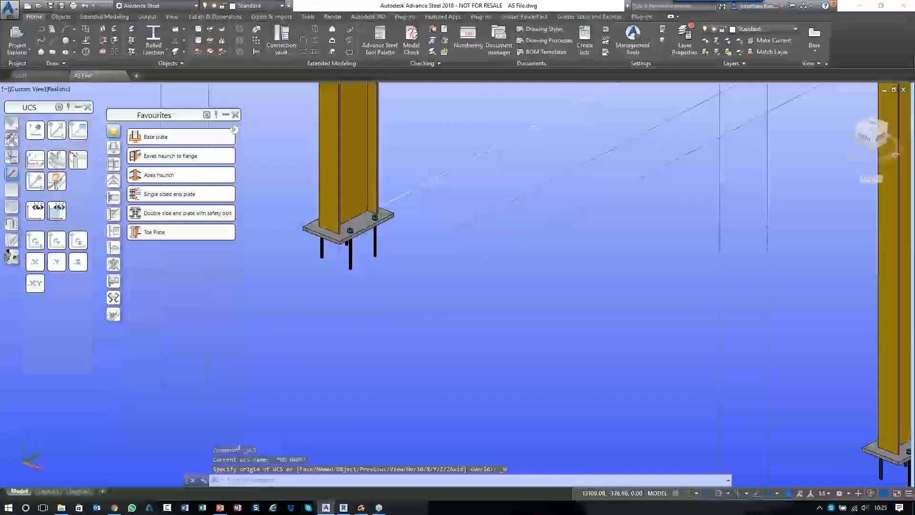
{"action": "left_click", "coordinate": [35, 157]}
{"action": "left_click", "coordinate": [349, 221]}
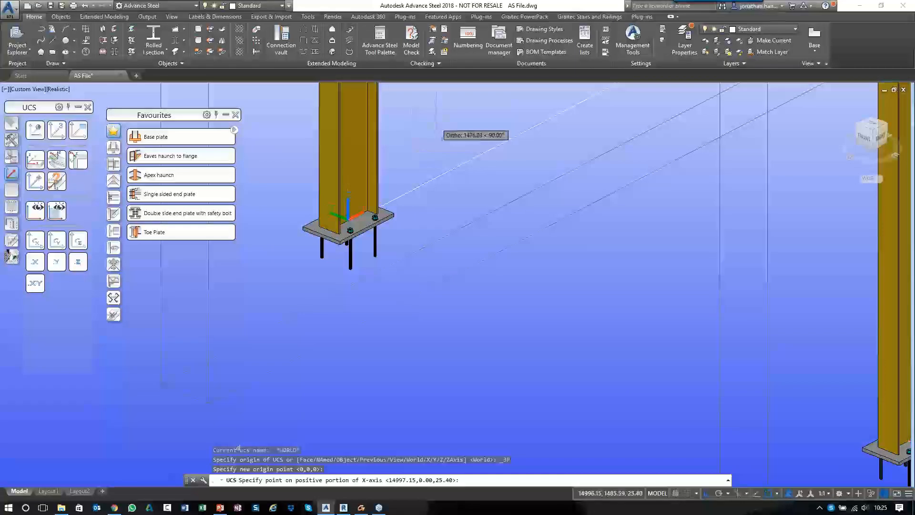
{"action": "left_click", "coordinate": [436, 116]}
{"action": "left_click", "coordinate": [290, 184]}
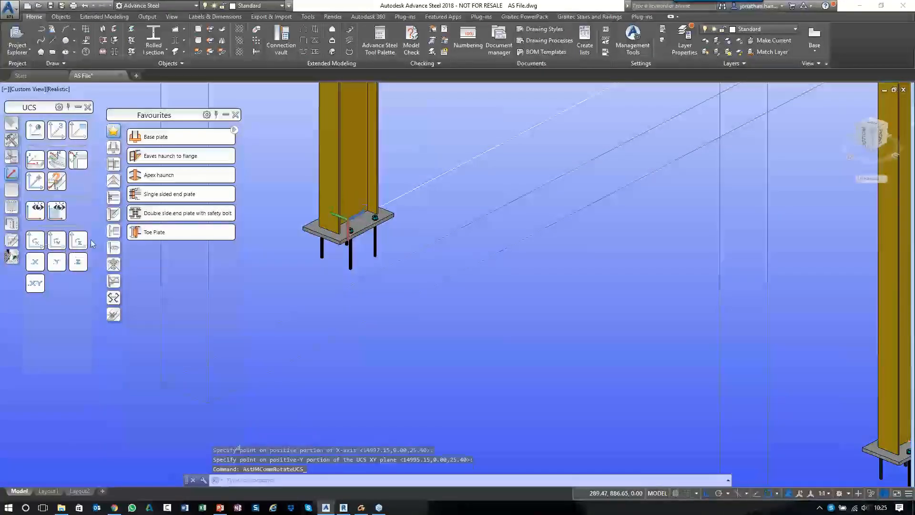
Step: Create a single bracing in the side wall's last bay, from the penultimate frame's column base to the end column's top
{"action": "scroll", "coordinate": [445, 245], "scroll_direction": "down", "scroll_amount": 3}
{"action": "middle_click_drag", "start_coordinate": [445, 246], "coordinate": [401, 279]}
{"action": "scroll", "coordinate": [425, 124], "scroll_direction": "down", "scroll_amount": 5}
{"action": "middle_click_drag", "start_coordinate": [425, 121], "coordinate": [371, 268]}
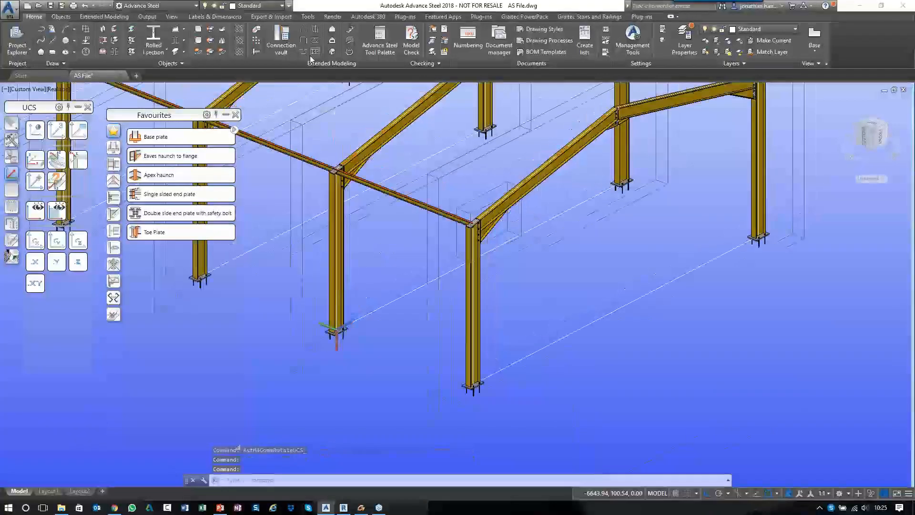
{"action": "left_click", "coordinate": [303, 53]}
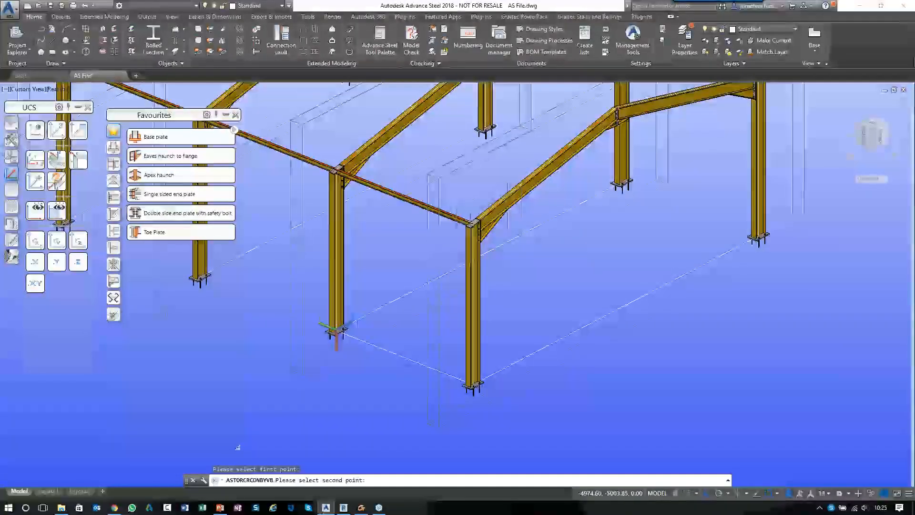
{"action": "left_click", "coordinate": [472, 382]}
{"action": "left_click", "coordinate": [691, 223]}
{"action": "left_click", "coordinate": [681, 243]}
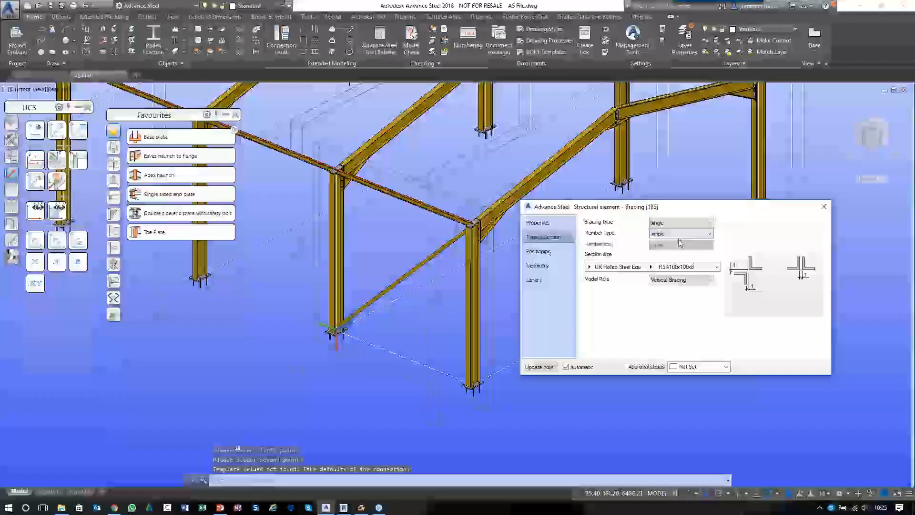
Step: Set the bracing's section to Flat EN 10058, size FL50X5
{"action": "left_click", "coordinate": [620, 268]}
{"action": "scroll", "coordinate": [619, 342], "scroll_direction": "up", "scroll_amount": 4}
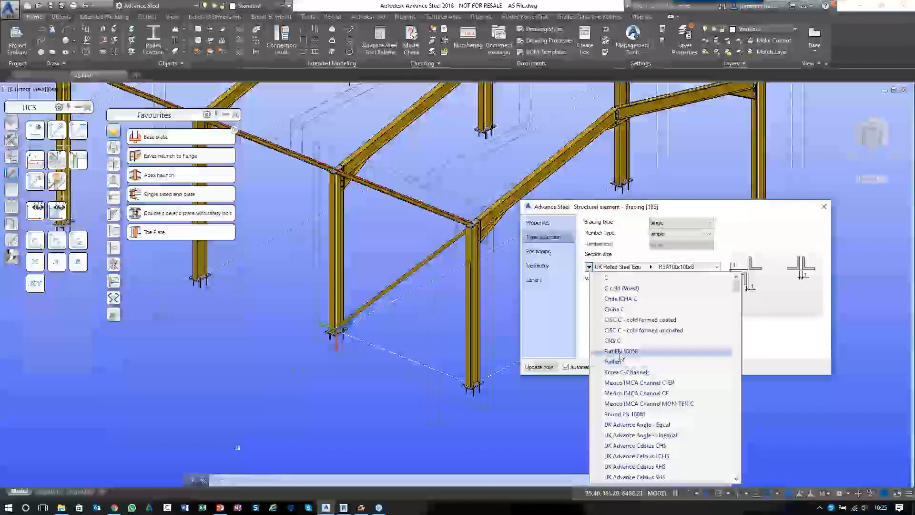
{"action": "left_click", "coordinate": [620, 351]}
{"action": "left_click", "coordinate": [628, 268]}
{"action": "scroll", "coordinate": [651, 331], "scroll_direction": "down", "scroll_amount": 4}
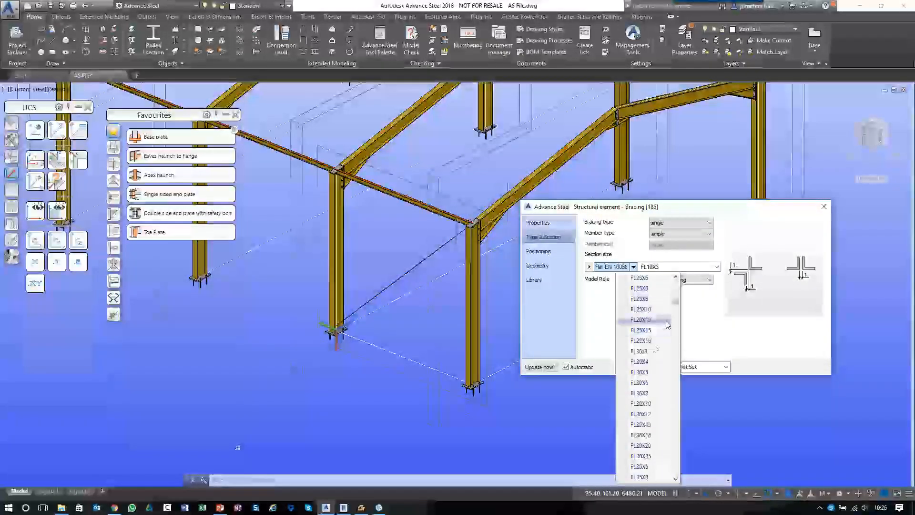
{"action": "left_click_drag", "start_coordinate": [676, 334], "coordinate": [678, 338]}
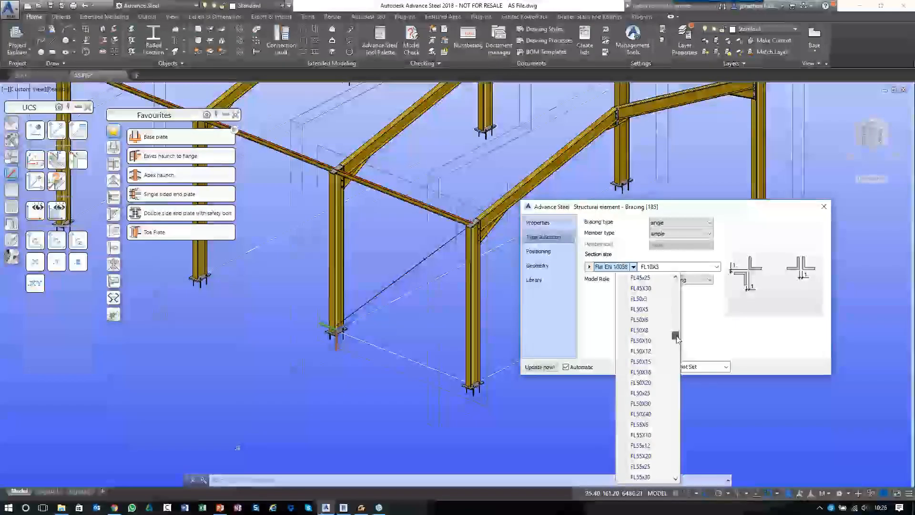
{"action": "left_click", "coordinate": [641, 309]}
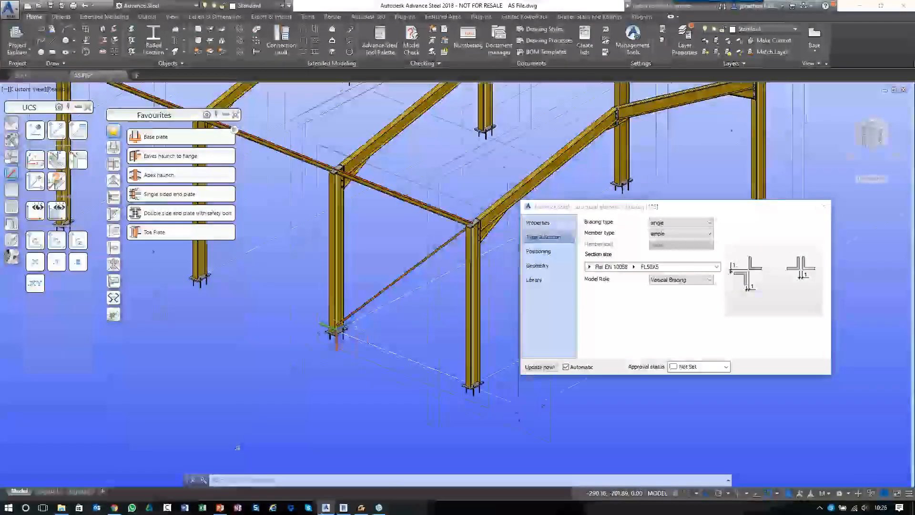
Step: Try a 300 mm offset from the top for the bracing, then restore the offset to 0
{"action": "scroll", "coordinate": [340, 331], "scroll_direction": "up", "scroll_amount": 10}
{"action": "left_click", "coordinate": [539, 251]}
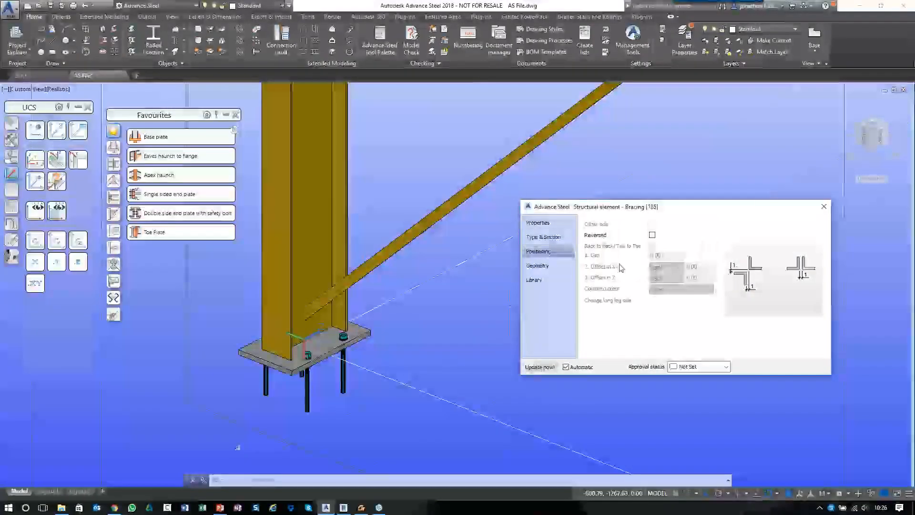
{"action": "left_click", "coordinate": [538, 265]}
{"action": "type", "text": "2"}
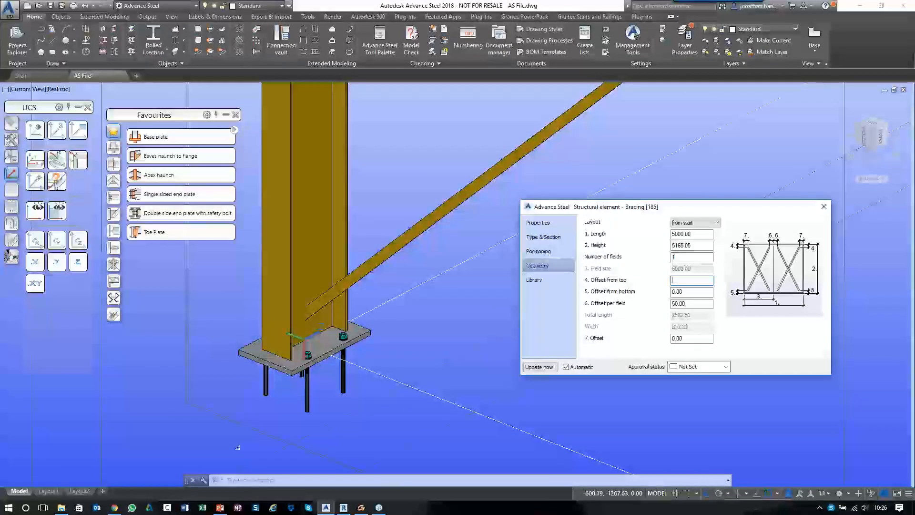
{"action": "key", "text": "Tab"}
{"action": "type", "text": "200"}
{"action": "key", "text": "Return"}
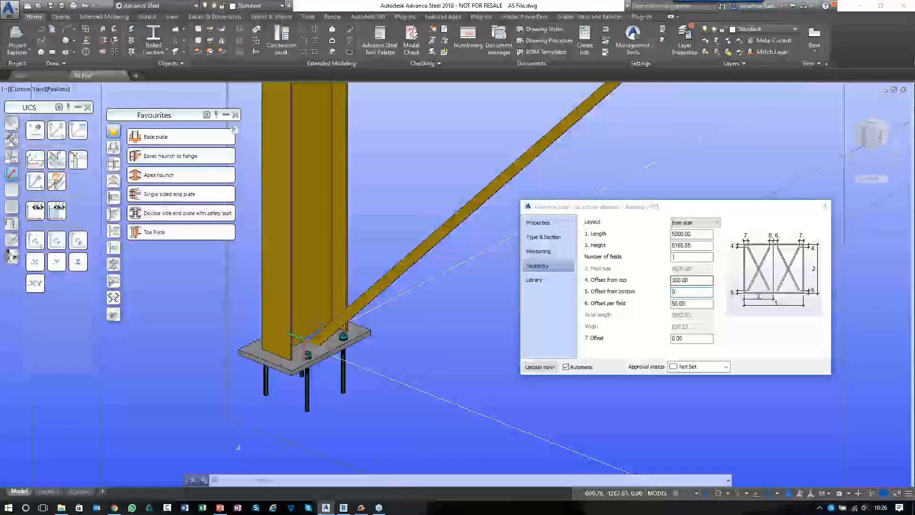
{"action": "key", "text": "Return"}
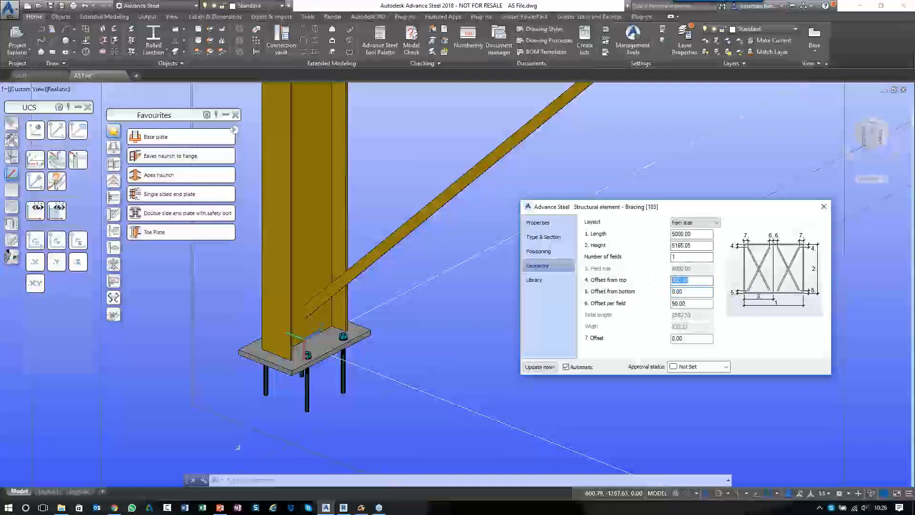
{"action": "type", "text": "0"}
{"action": "key", "text": "Return"}
{"action": "left_click", "coordinate": [824, 206]}
Step: Inspect the bracing's upper end at the eaves and review its geometry settings
{"action": "middle_click_drag", "start_coordinate": [824, 206], "coordinate": [688, 35], "text": "shift"}
{"action": "key", "text": "Escape"}
{"action": "right_click", "coordinate": [562, 174]}
{"action": "left_click", "coordinate": [615, 327]}
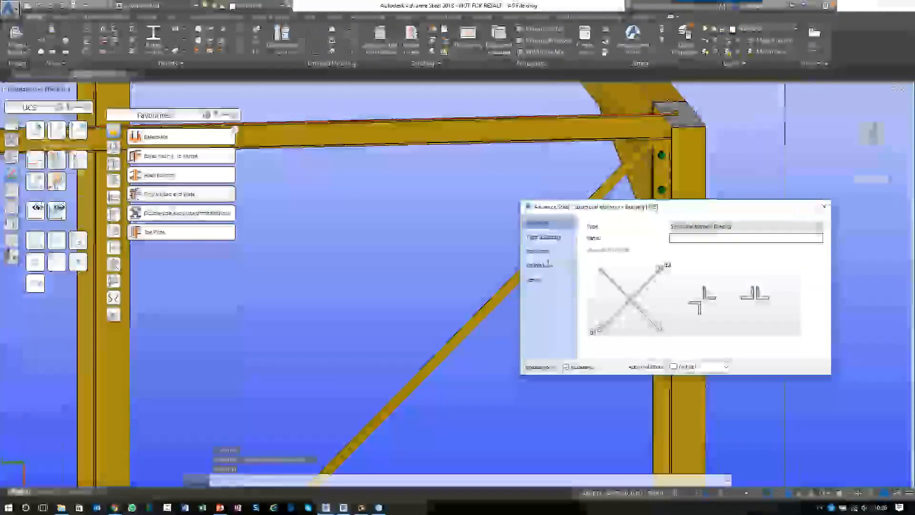
{"action": "left_click", "coordinate": [537, 265]}
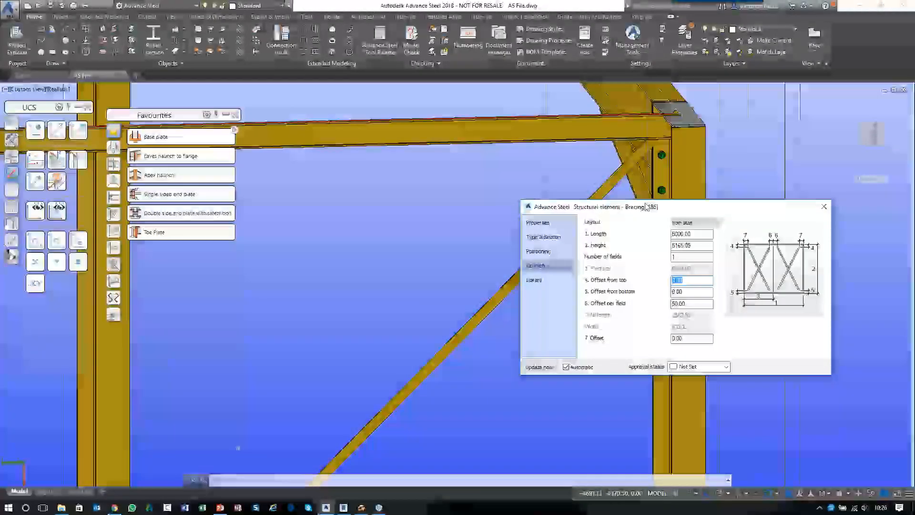
{"action": "left_click", "coordinate": [824, 206]}
Step: Connect the flat bracing's lower end to the column with a gusset plate at one diagonal joint
{"action": "middle_click_drag", "start_coordinate": [822, 214], "coordinate": [467, 410], "text": "shift"}
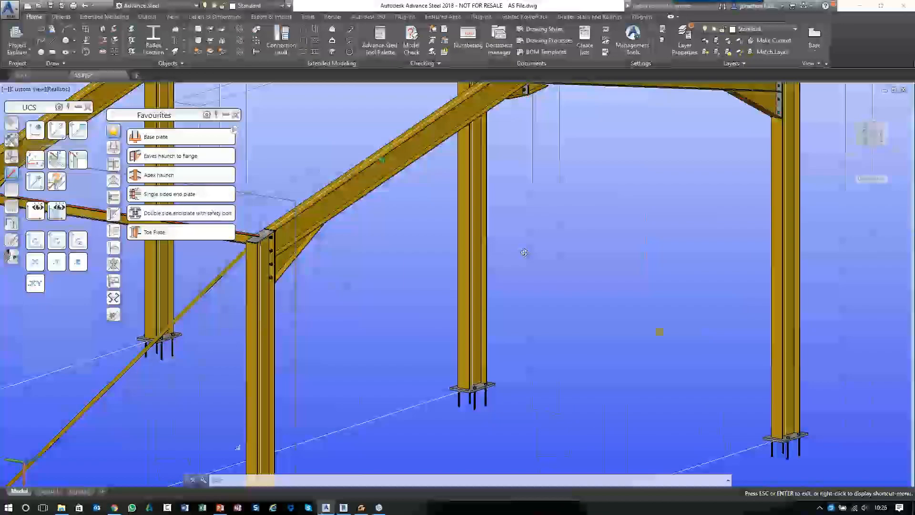
{"action": "scroll", "coordinate": [467, 410], "scroll_direction": "up", "scroll_amount": 5}
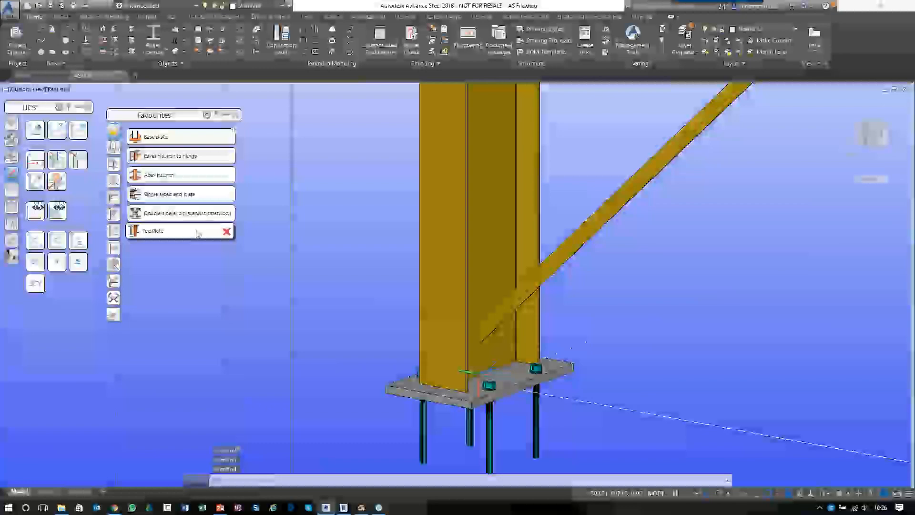
{"action": "left_click", "coordinate": [113, 214]}
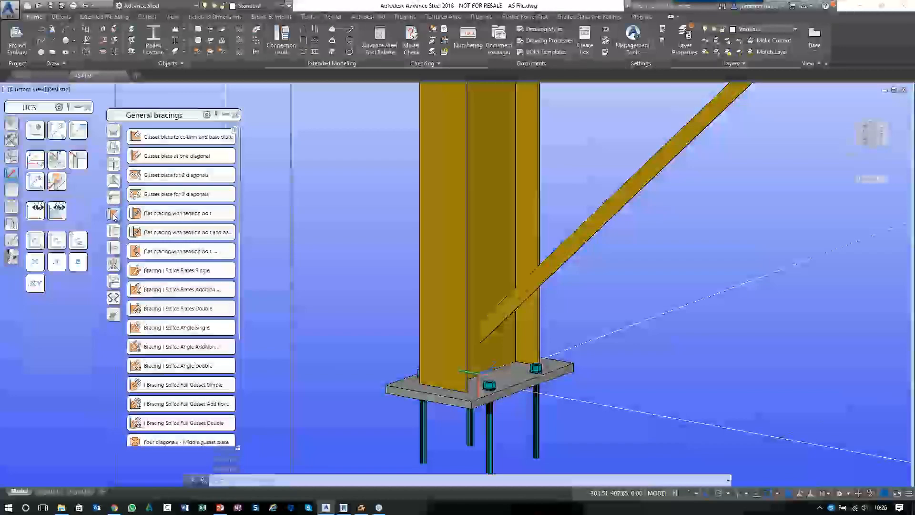
{"action": "left_click", "coordinate": [176, 156]}
{"action": "left_click", "coordinate": [490, 270]}
{"action": "right_click", "coordinate": [496, 269]}
{"action": "left_click", "coordinate": [539, 272]}
{"action": "right_click", "coordinate": [539, 272]}
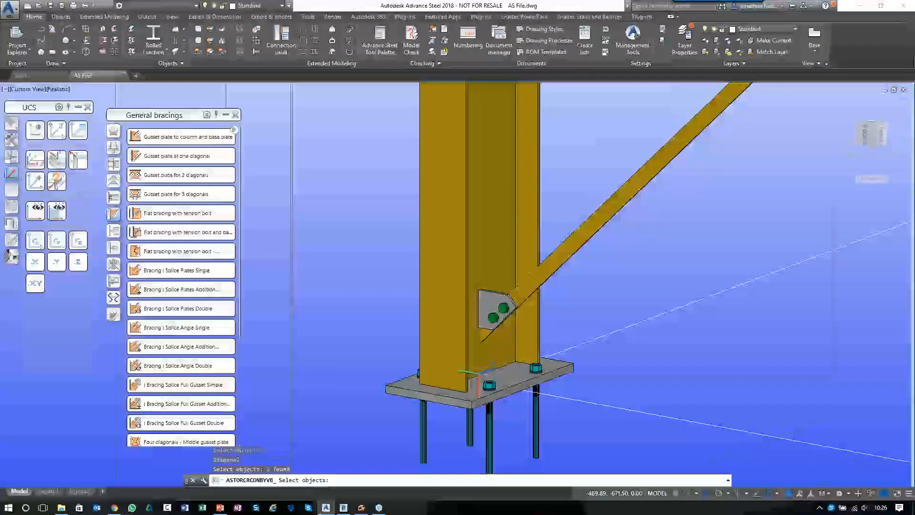
{"action": "left_click", "coordinate": [826, 212]}
{"action": "scroll", "coordinate": [505, 307], "scroll_direction": "up", "scroll_amount": 7}
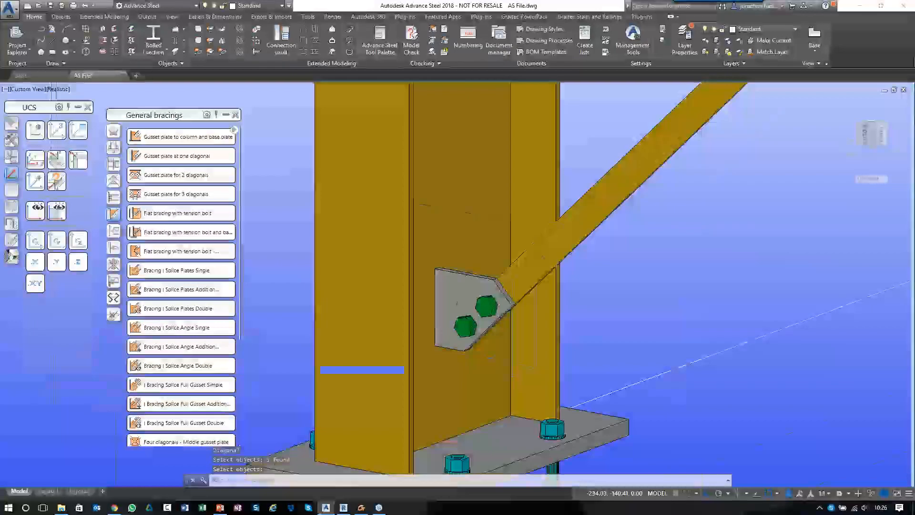
{"action": "scroll", "coordinate": [498, 270], "scroll_direction": "down", "scroll_amount": 15}
{"action": "mouse_move", "coordinate": [496, 273]}
{"action": "middle_mouse_down", "text": "shift"}
{"action": "mouse_move", "coordinate": [495, 248]}
{"action": "mouse_move", "coordinate": [491, 288]}
{"action": "mouse_move", "coordinate": [491, 267]}
{"action": "middle_mouse_up", "text": "shift"}
{"action": "left_click", "coordinate": [235, 115]}
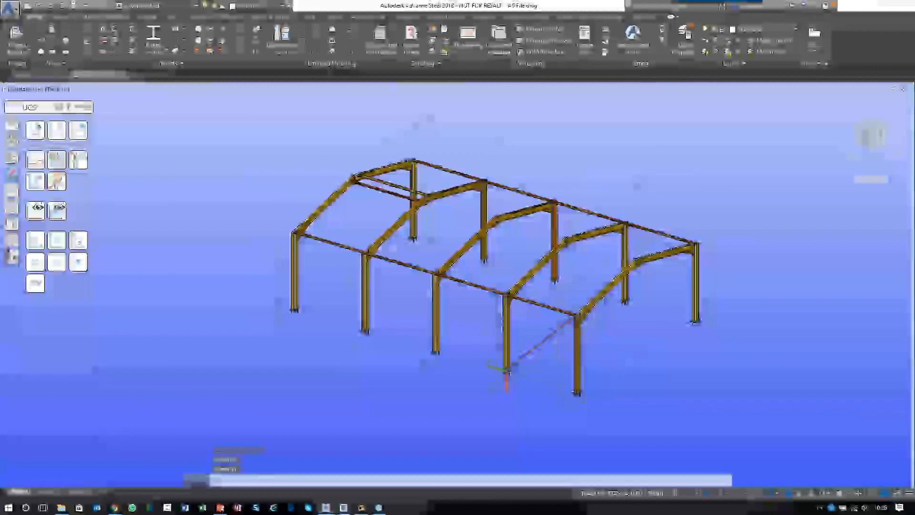
Step: Number the model's parts with the existing numbering settings and save the model
{"action": "left_click", "coordinate": [468, 36]}
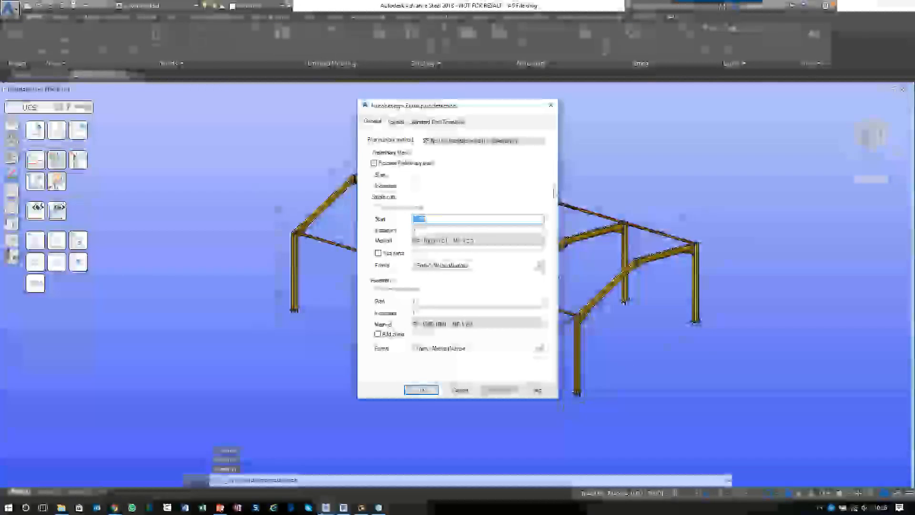
{"action": "left_click", "coordinate": [434, 390]}
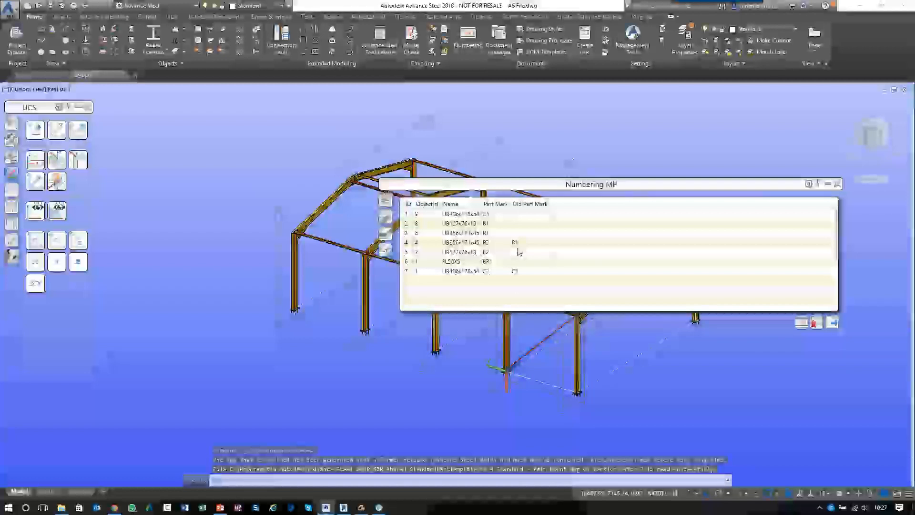
{"action": "left_click", "coordinate": [837, 185]}
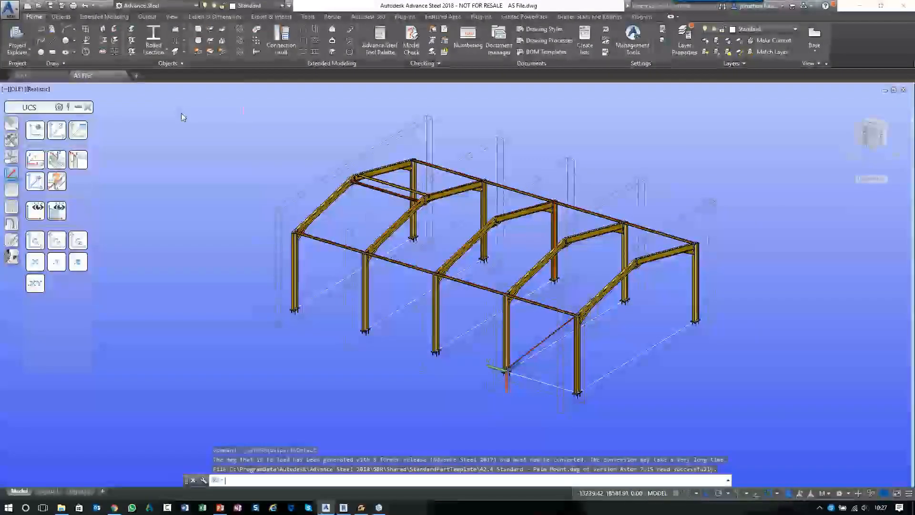
{"action": "key", "text": "ctrl+s"}
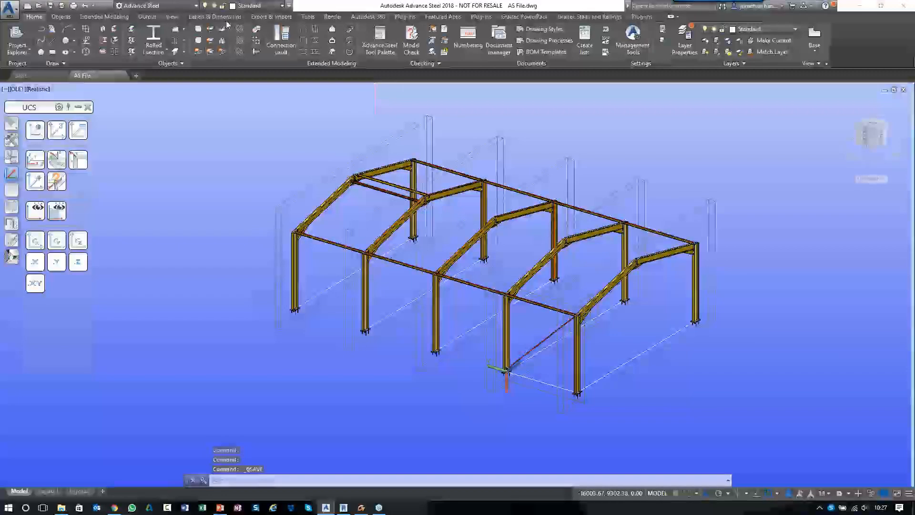
Step: Export the model as a steel markup language file named AS File 2 in the 170922 - FEM Webinar folder, agreeing to save the model
{"action": "left_click", "coordinate": [271, 16]}
{"action": "left_click", "coordinate": [30, 36]}
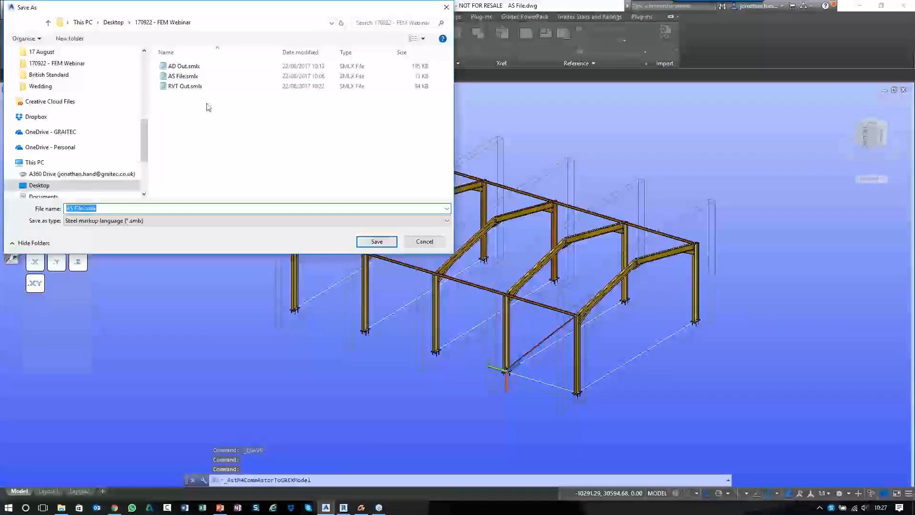
{"action": "left_click", "coordinate": [183, 77]}
{"action": "left_click", "coordinate": [109, 209]}
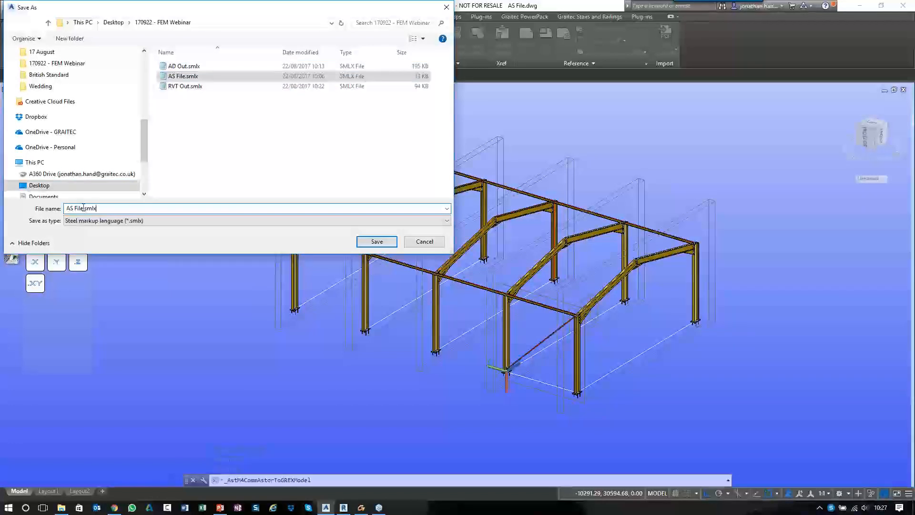
{"action": "key", "text": "BackSpace"}
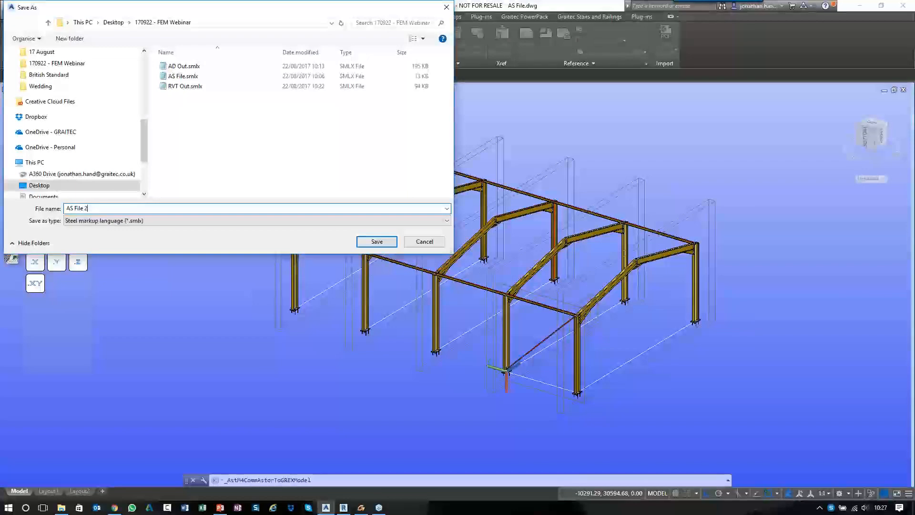
{"action": "left_click", "coordinate": [375, 242]}
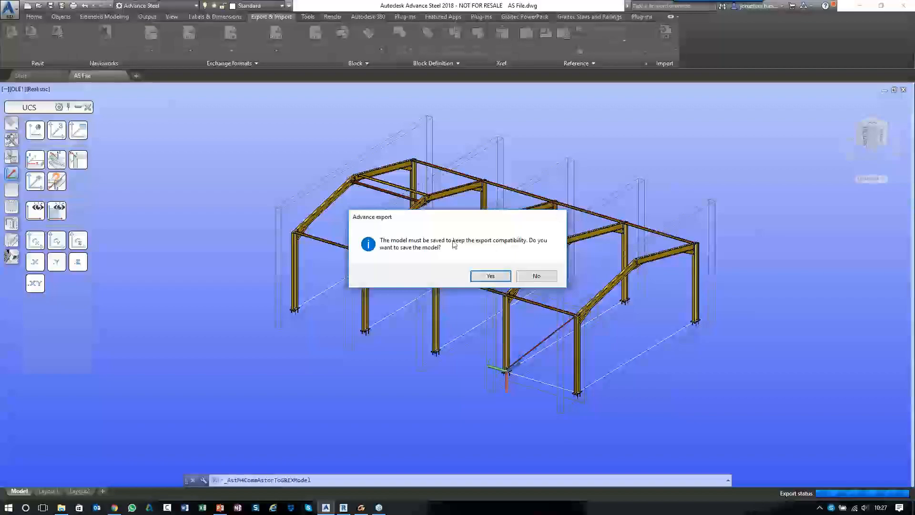
{"action": "left_click", "coordinate": [490, 276]}
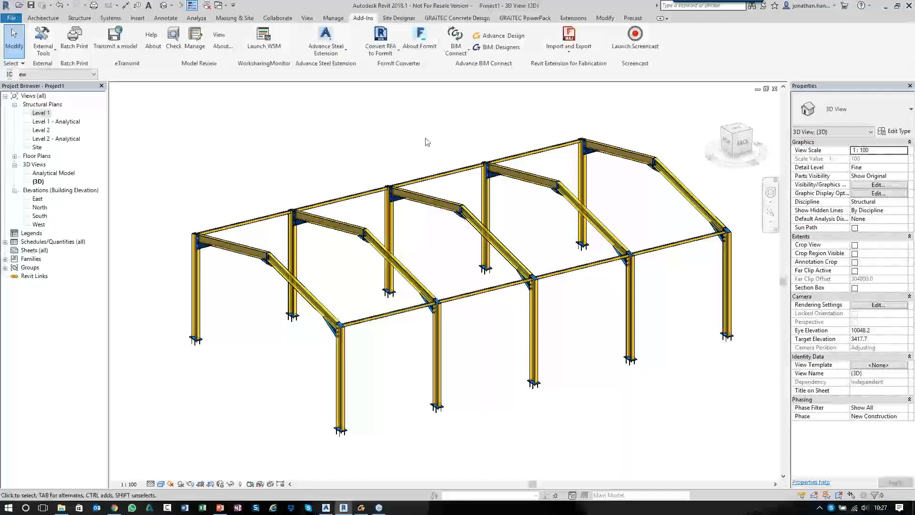
Step: Start the Advance Steel synchronisation and load AS File 2.smlx from the 170922 - FEM Webinar folder
{"action": "left_click", "coordinate": [326, 47]}
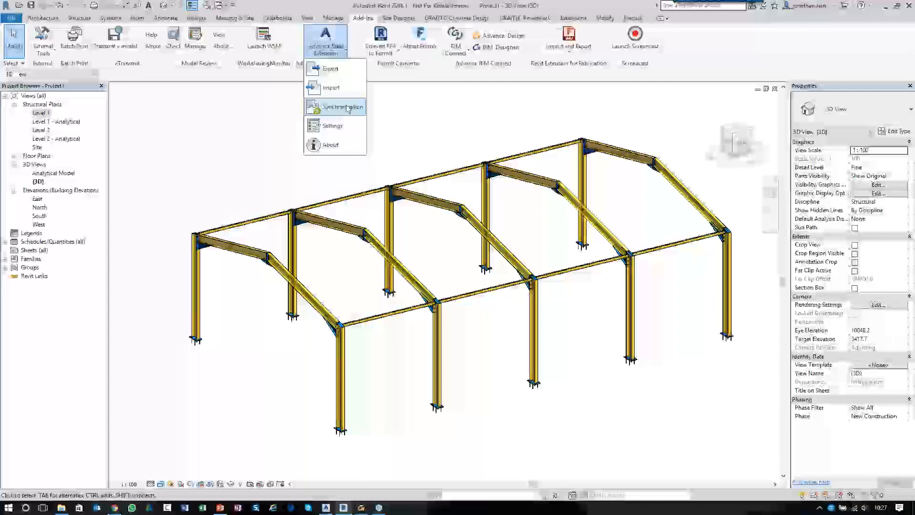
{"action": "left_click", "coordinate": [350, 106]}
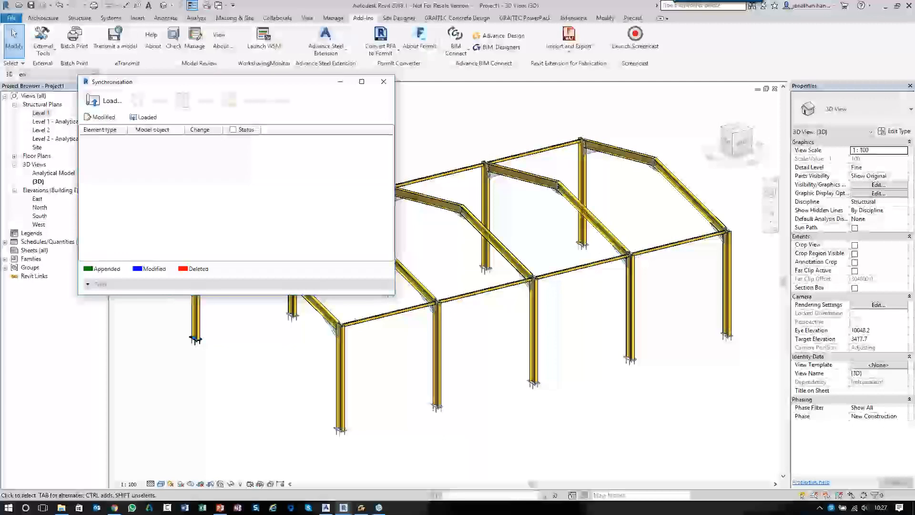
{"action": "left_click", "coordinate": [108, 101]}
{"action": "left_click", "coordinate": [276, 167]}
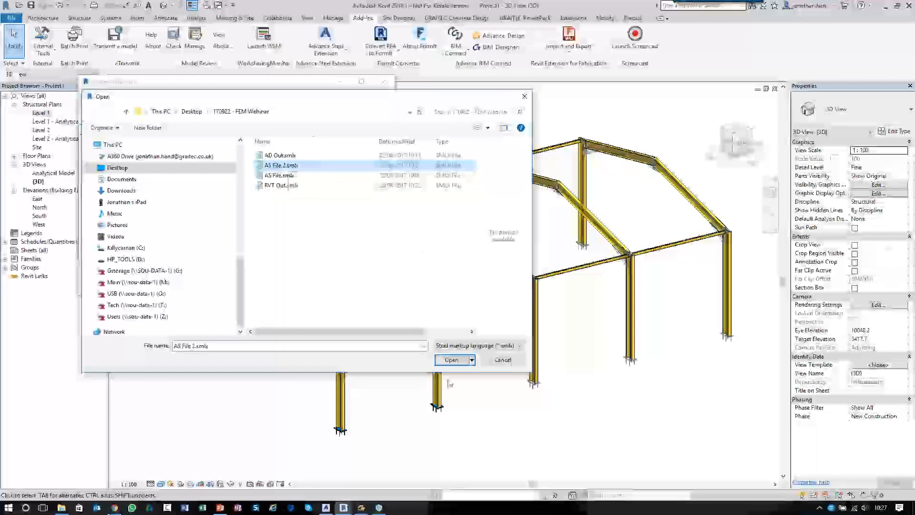
{"action": "left_click", "coordinate": [457, 360]}
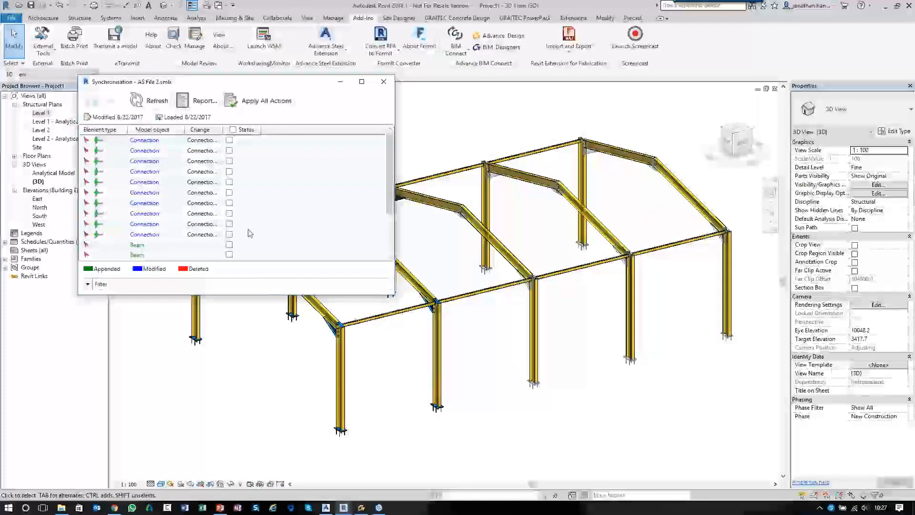
Step: Mark all listed connection and beam changes for synchronisation and apply all actions
{"action": "scroll", "coordinate": [248, 233], "scroll_direction": "down", "scroll_amount": 3}
{"action": "scroll", "coordinate": [244, 244], "scroll_direction": "up", "scroll_amount": 3}
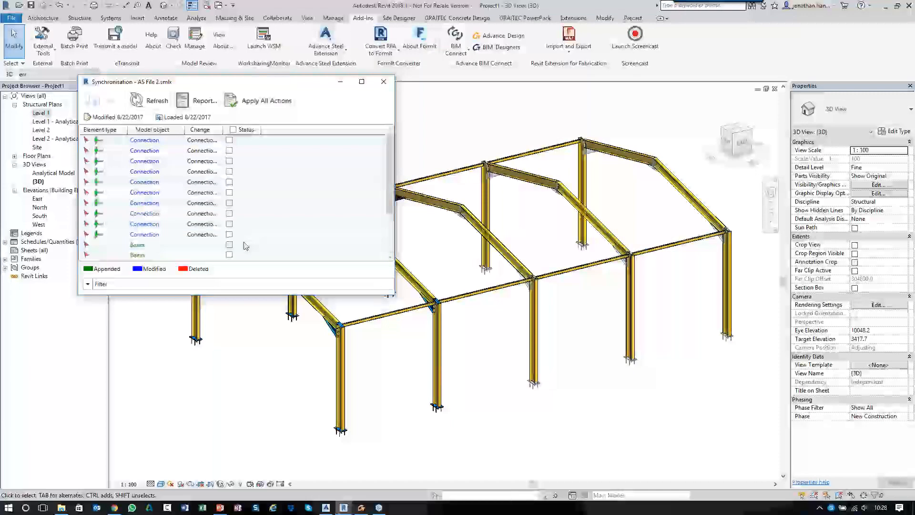
{"action": "left_click", "coordinate": [233, 129]}
{"action": "left_click", "coordinate": [252, 102]}
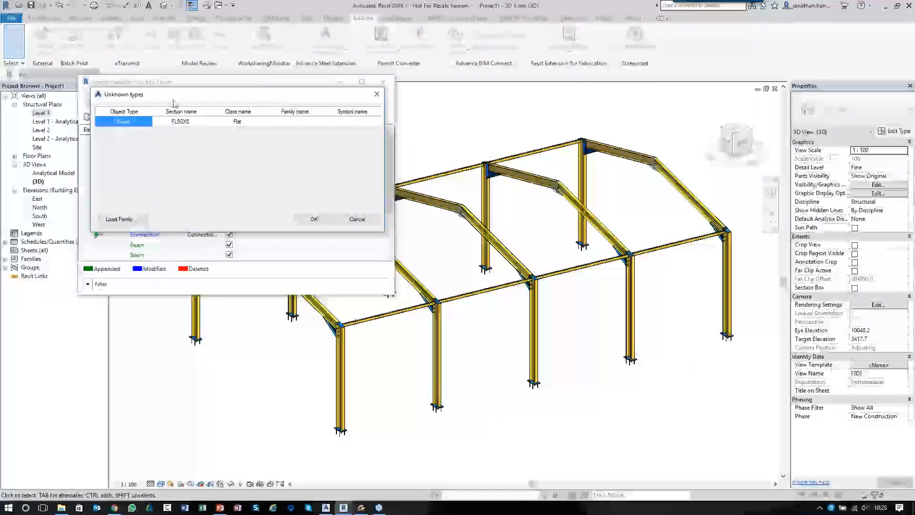
Step: Try to match the unknown FL50X5 flat section with one of the families already in the project
{"action": "left_click_drag", "start_coordinate": [169, 104], "coordinate": [311, 189]}
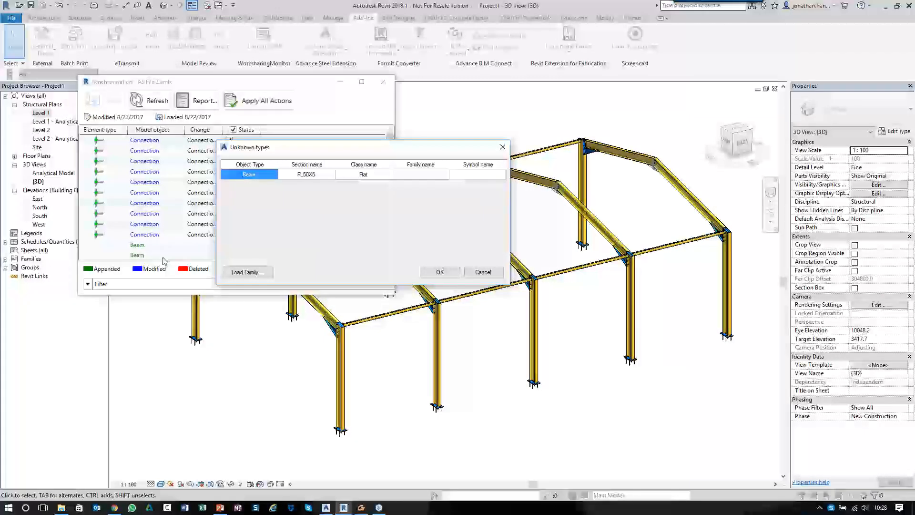
{"action": "left_click", "coordinate": [427, 179]}
{"action": "left_click", "coordinate": [429, 179]}
{"action": "left_click", "coordinate": [430, 174]}
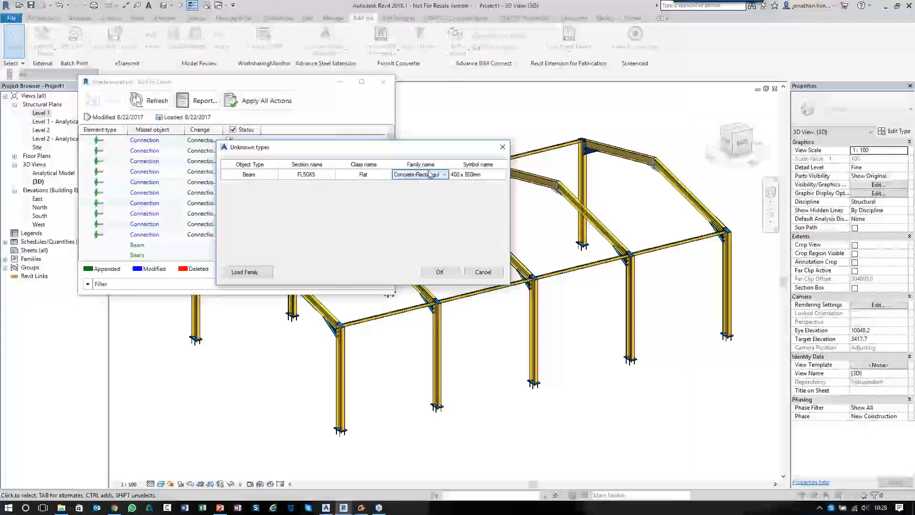
{"action": "left_click", "coordinate": [433, 176]}
{"action": "left_click", "coordinate": [419, 183]}
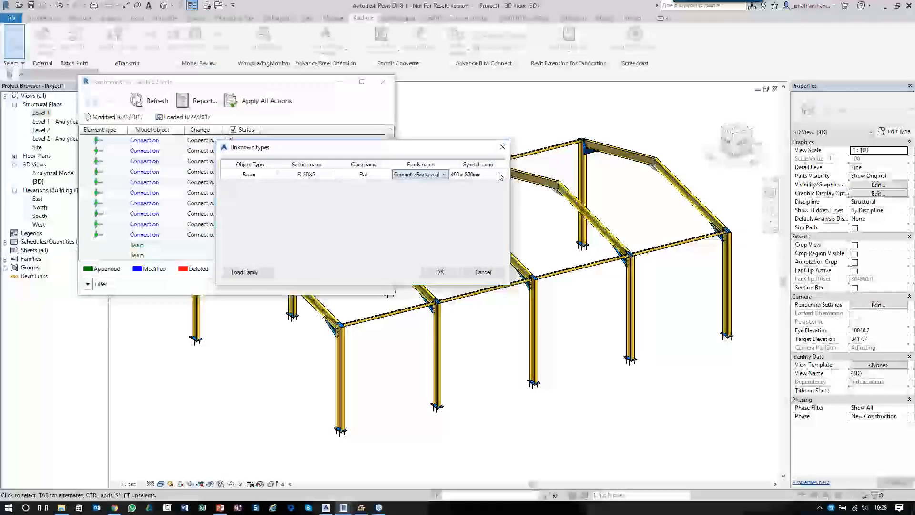
Step: Load the Flat Bars.rfa family from the UK library's Structural Framing, Steel, Europe Specific folder
{"action": "left_click", "coordinate": [245, 272]}
{"action": "left_click_drag", "start_coordinate": [379, 353], "coordinate": [371, 215]}
{"action": "left_click", "coordinate": [249, 351]}
{"action": "left_click", "coordinate": [310, 181]}
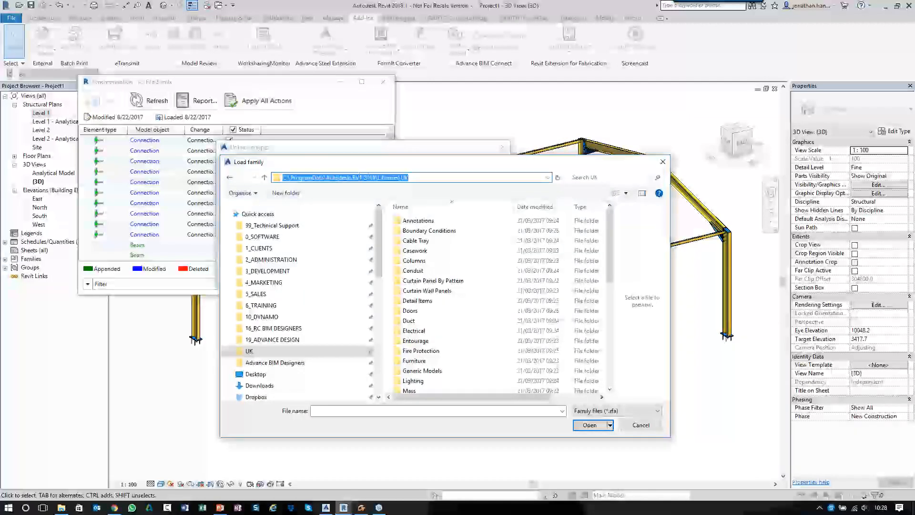
{"action": "scroll", "coordinate": [436, 286], "scroll_direction": "down", "scroll_amount": 7}
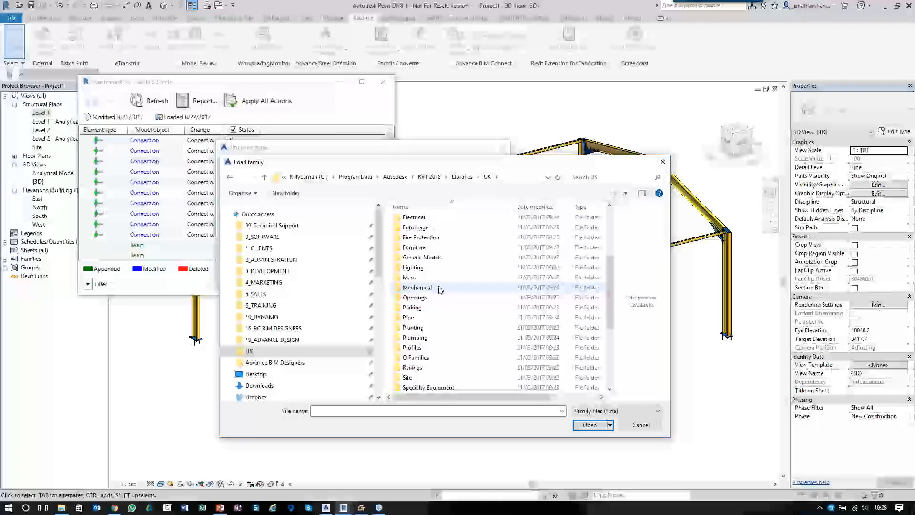
{"action": "double_click", "coordinate": [426, 337]}
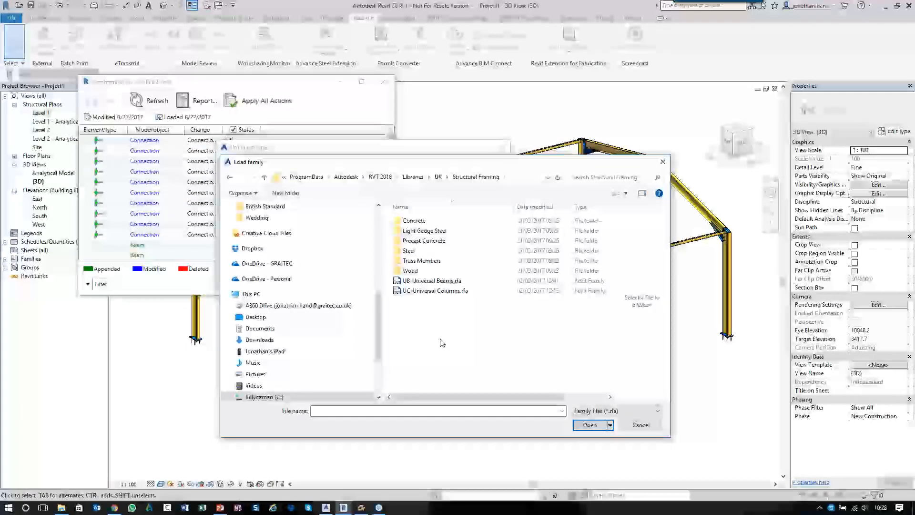
{"action": "double_click", "coordinate": [409, 251]}
{"action": "double_click", "coordinate": [424, 240]}
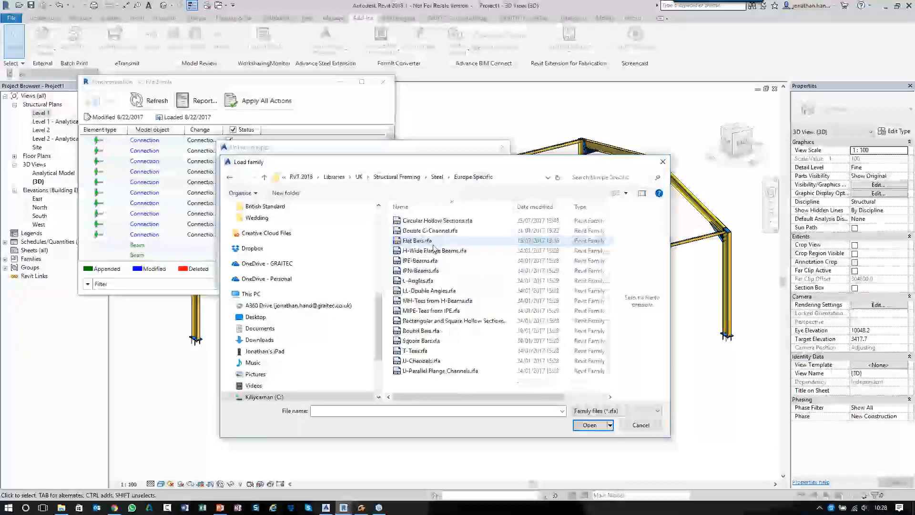
{"action": "left_click", "coordinate": [435, 241]}
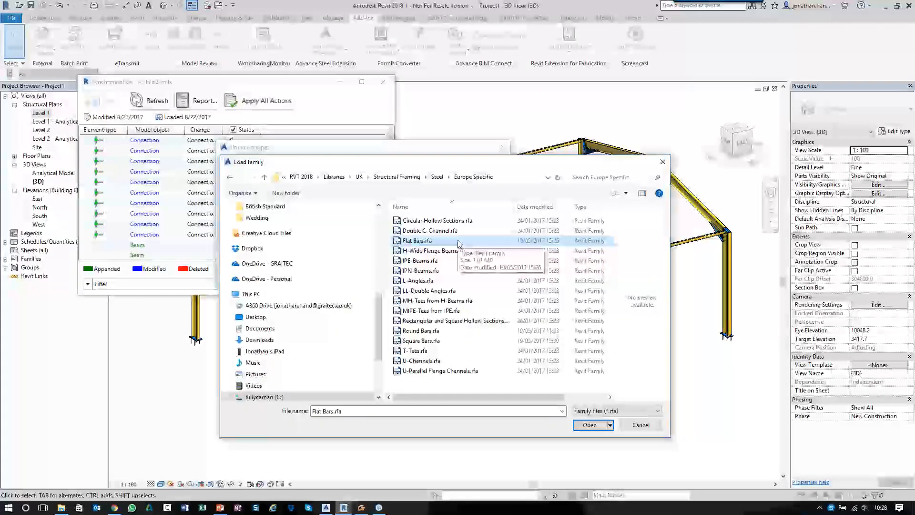
{"action": "left_click", "coordinate": [591, 425]}
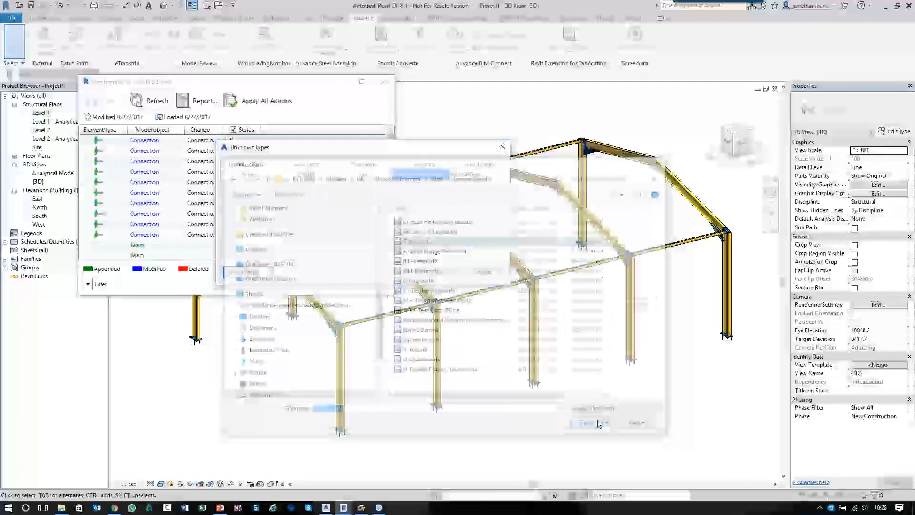
Step: Choose only the FL 5x50 type to load from the flat bar family
{"action": "left_click_drag", "start_coordinate": [275, 110], "coordinate": [618, 127]}
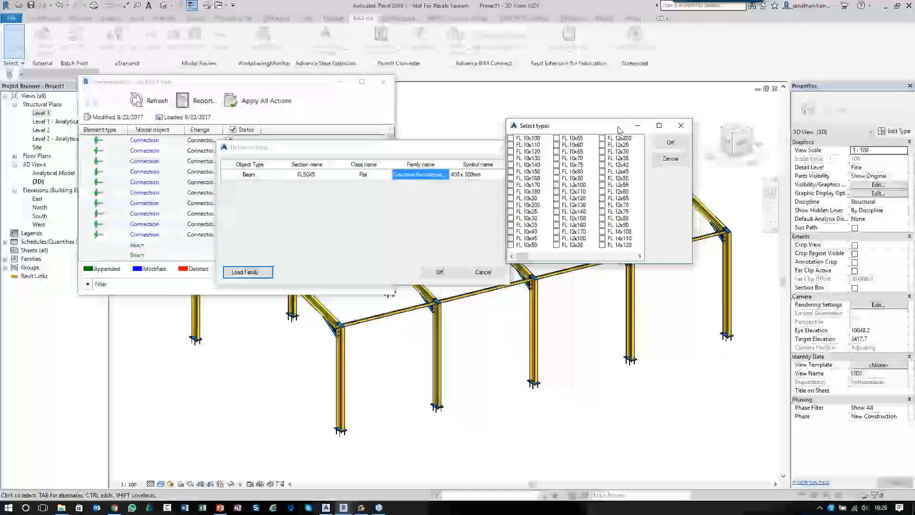
{"action": "left_click", "coordinate": [538, 257]}
{"action": "mouse_move", "coordinate": [539, 262]}
{"action": "left_mouse_down"}
{"action": "mouse_move", "coordinate": [627, 262]}
{"action": "mouse_move", "coordinate": [529, 266]}
{"action": "left_mouse_up"}
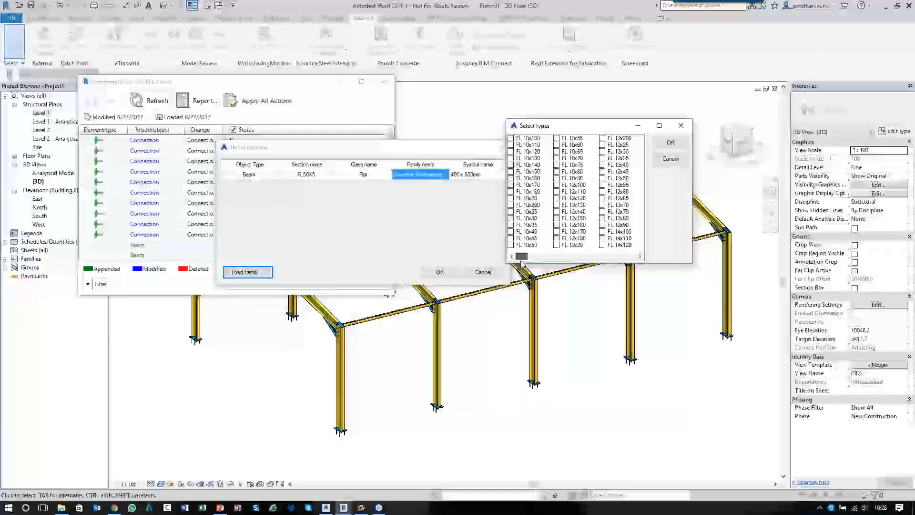
{"action": "left_click_drag", "start_coordinate": [522, 258], "coordinate": [598, 265]}
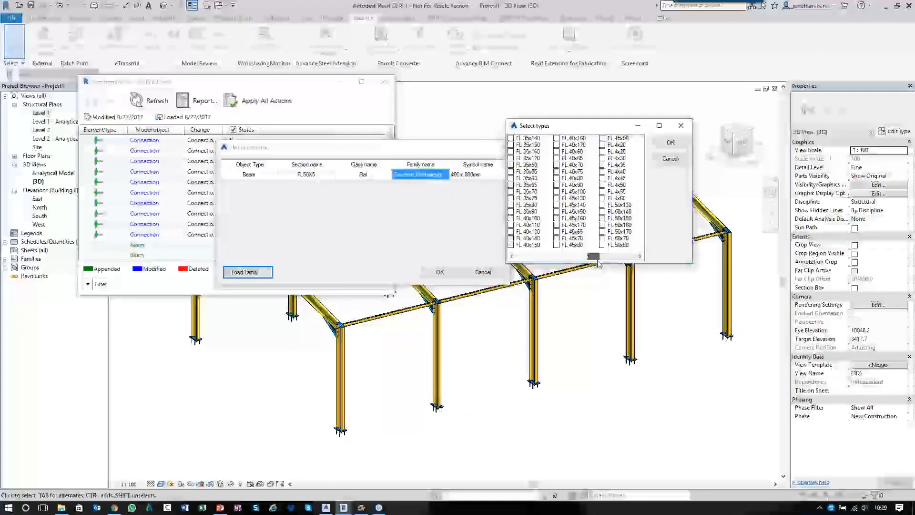
{"action": "scroll", "coordinate": [612, 232], "scroll_direction": "down", "scroll_amount": 1}
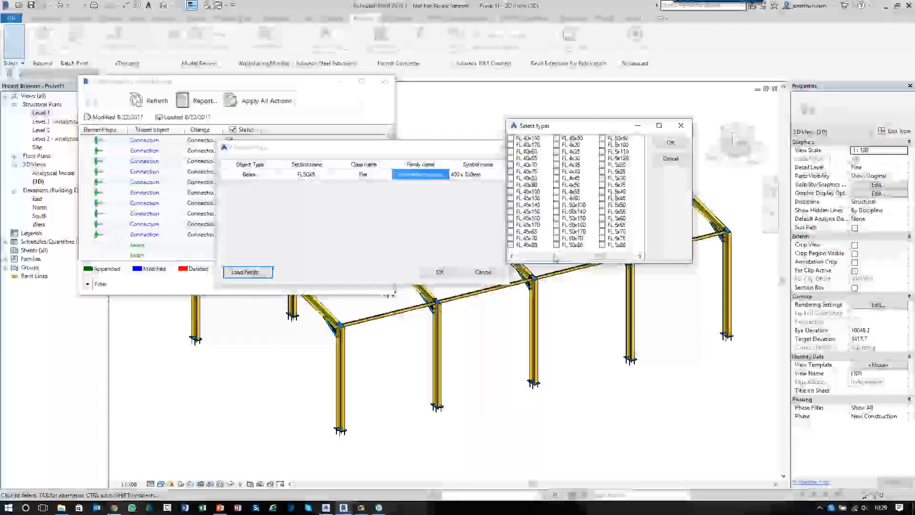
{"action": "scroll", "coordinate": [559, 252], "scroll_direction": "down", "scroll_amount": 1}
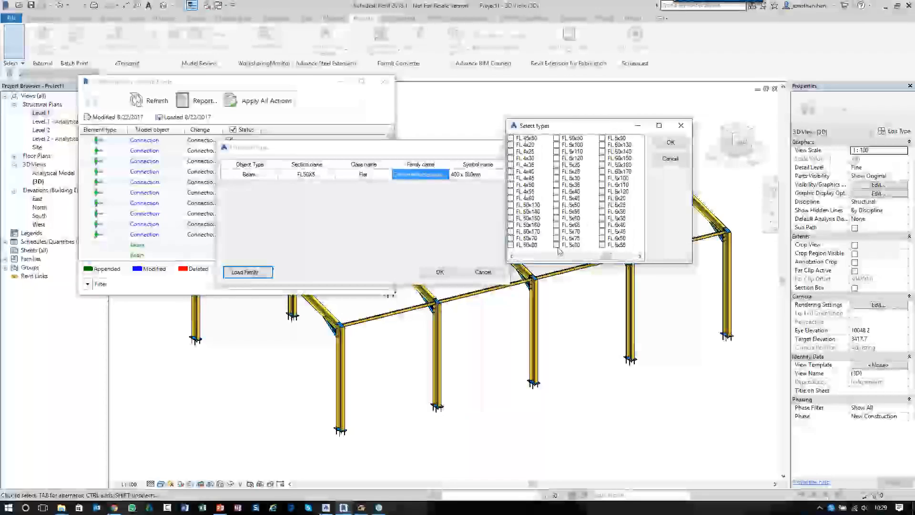
{"action": "left_click", "coordinate": [557, 205]}
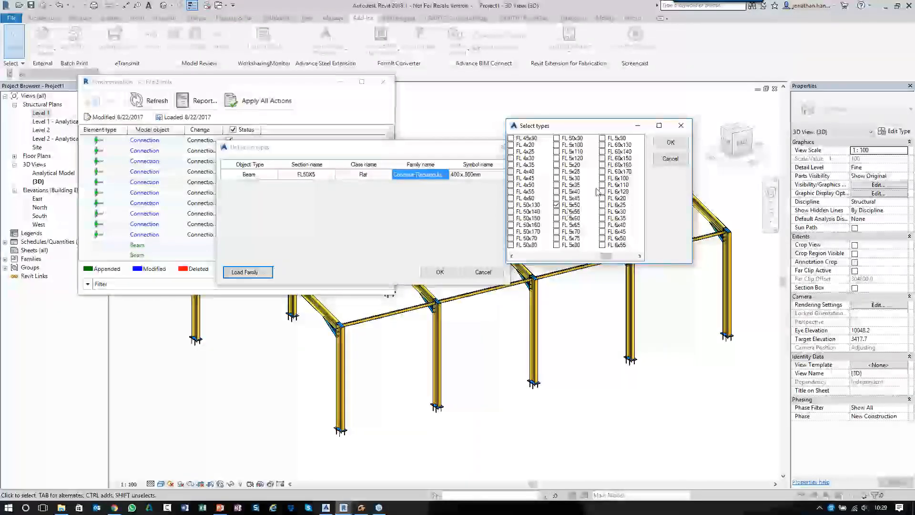
{"action": "left_click", "coordinate": [671, 142]}
Step: Map the FL50X5 section to the Flat Bars family's FL 5x50 type, complete the synchronisation accepting the off-axis warning, and close the synchronisation window
{"action": "left_click", "coordinate": [420, 175]}
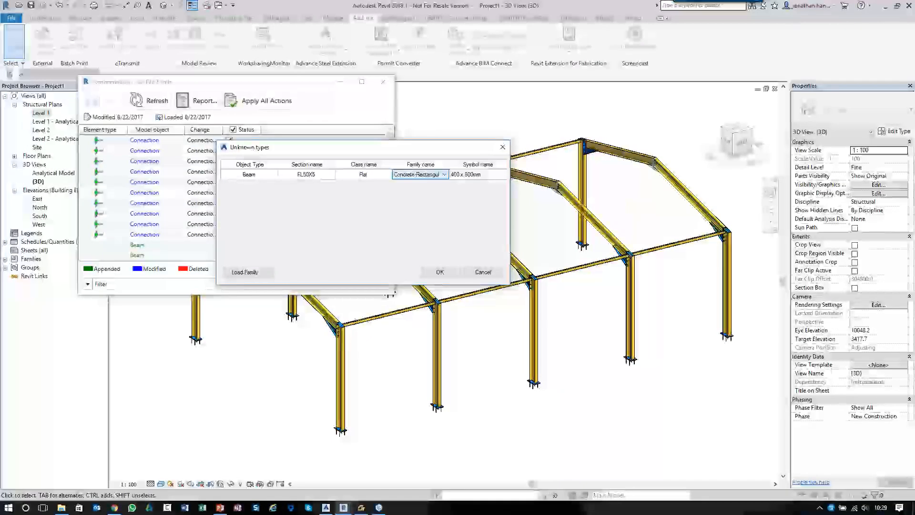
{"action": "left_click", "coordinate": [435, 176]}
{"action": "left_click", "coordinate": [409, 201]}
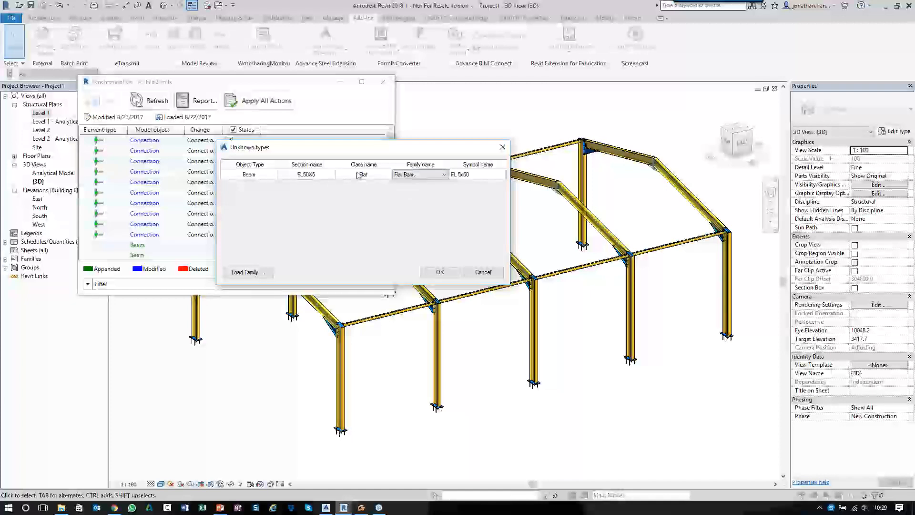
{"action": "left_click", "coordinate": [434, 273]}
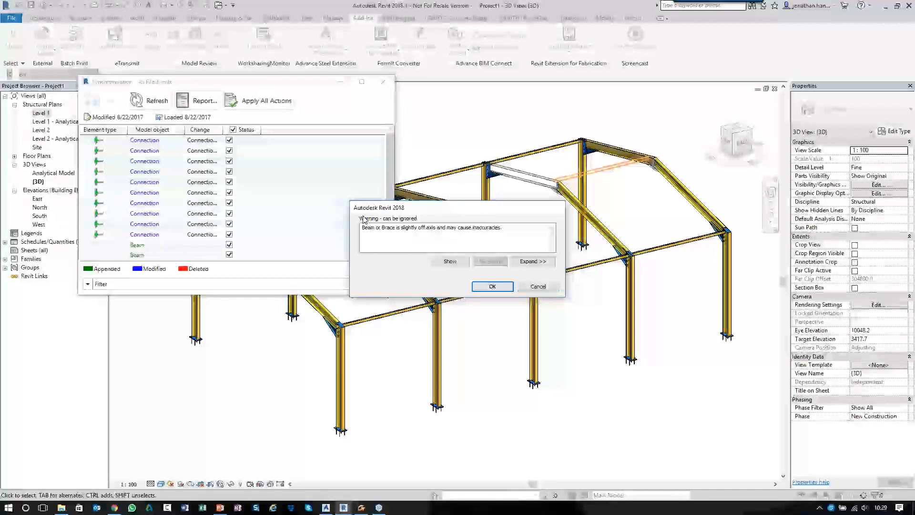
{"action": "left_click", "coordinate": [496, 286]}
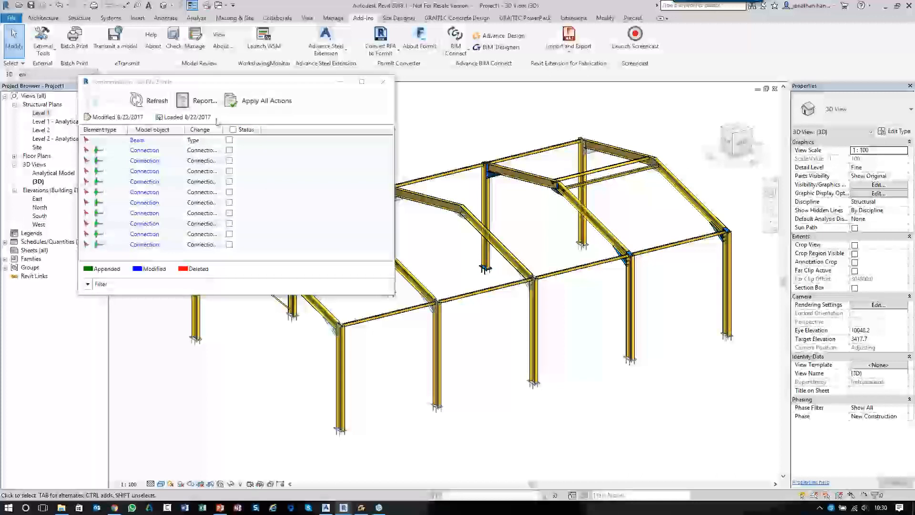
{"action": "left_click", "coordinate": [383, 81]}
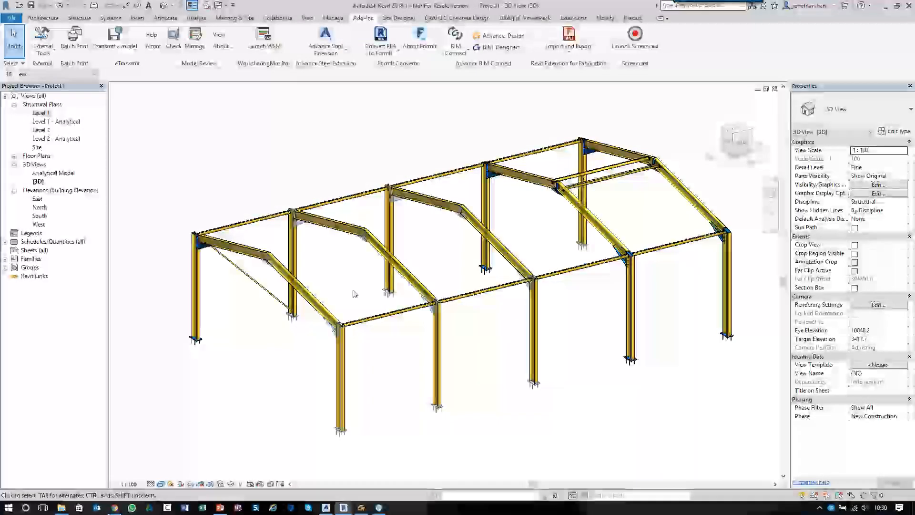
Step: Inspect the synchronised ridge beams and their end connections, the flat bracing and its gusset plate at the column base in 3D
{"action": "middle_click_drag", "start_coordinate": [350, 296], "coordinate": [592, 306], "text": "shift"}
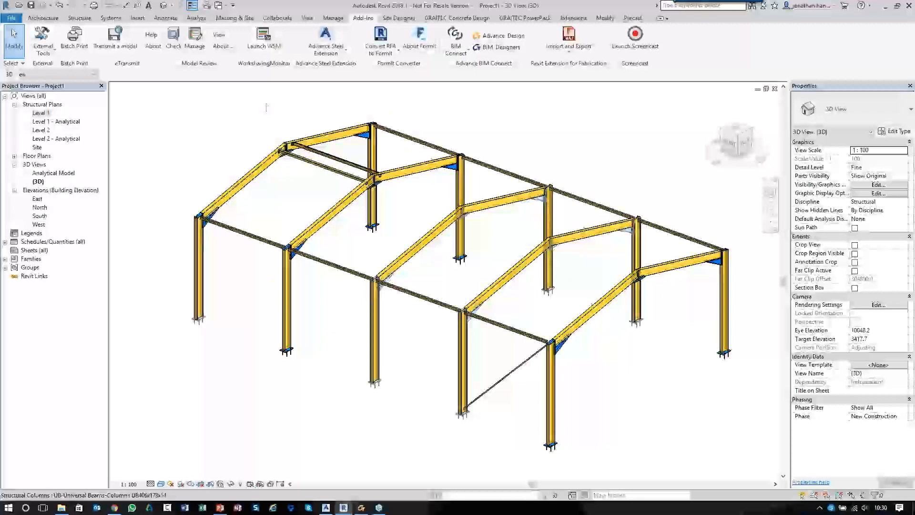
{"action": "scroll", "coordinate": [317, 203], "scroll_direction": "up", "scroll_amount": 5}
{"action": "scroll", "coordinate": [317, 202], "scroll_direction": "up", "scroll_amount": 4}
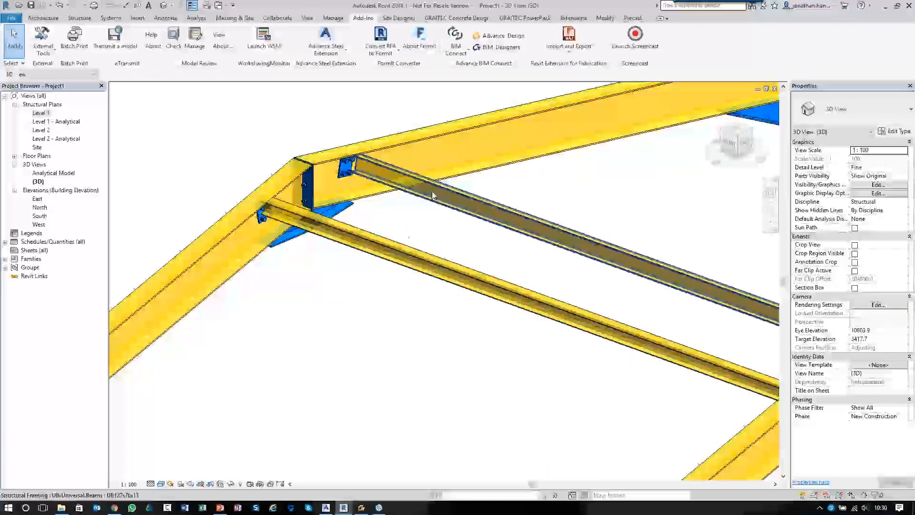
{"action": "scroll", "coordinate": [370, 254], "scroll_direction": "down", "scroll_amount": 6}
{"action": "scroll", "coordinate": [389, 310], "scroll_direction": "up", "scroll_amount": 7}
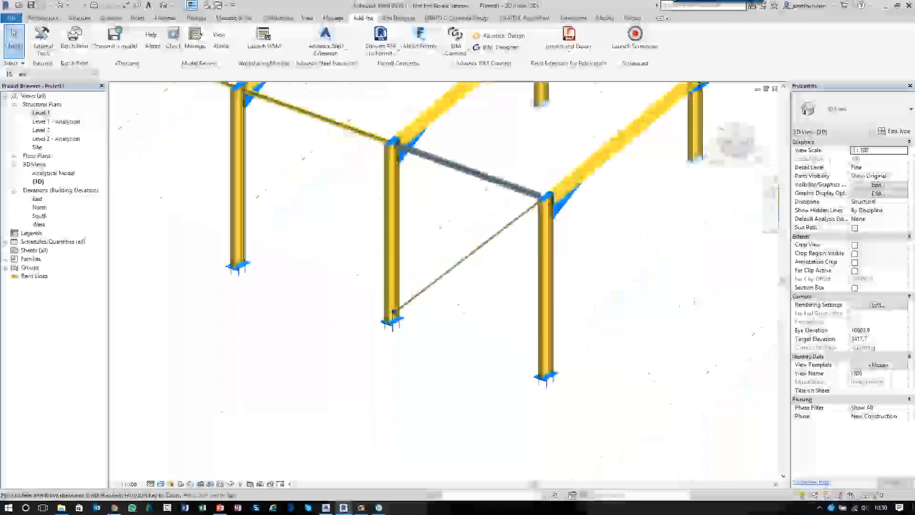
{"action": "scroll", "coordinate": [389, 314], "scroll_direction": "up", "scroll_amount": 8}
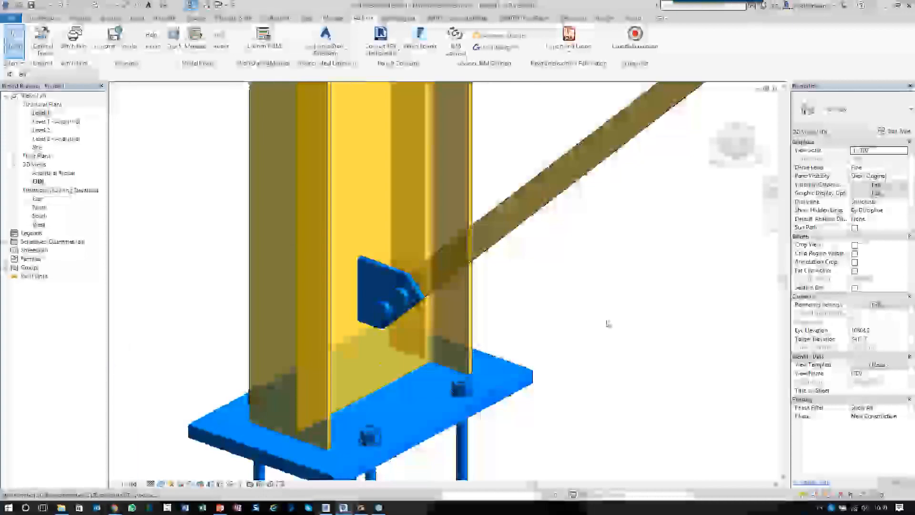
{"action": "scroll", "coordinate": [593, 318], "scroll_direction": "down", "scroll_amount": 8}
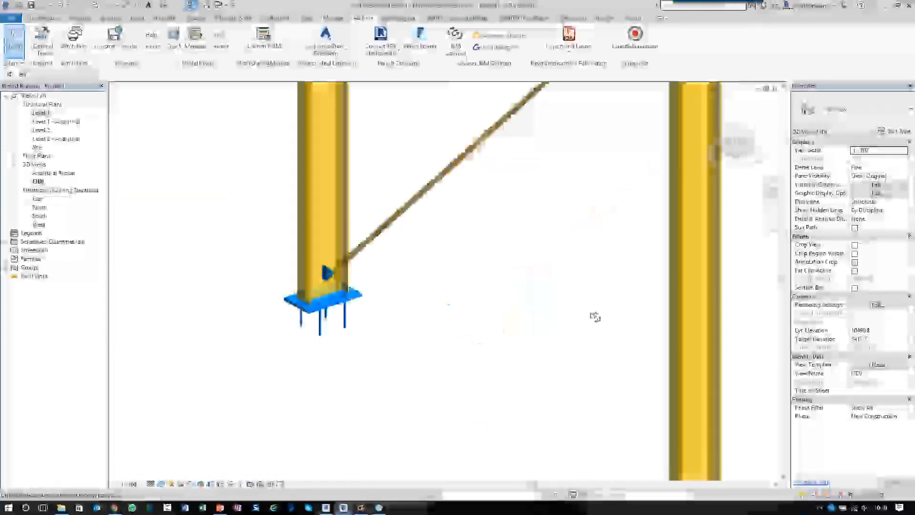
{"action": "scroll", "coordinate": [553, 306], "scroll_direction": "down", "scroll_amount": 5}
{"action": "middle_click_drag", "start_coordinate": [550, 305], "coordinate": [643, 271], "text": "shift"}
{"action": "middle_click_drag", "start_coordinate": [457, 158], "coordinate": [439, 286]}
{"action": "scroll", "coordinate": [426, 293], "scroll_direction": "down", "scroll_amount": 1}
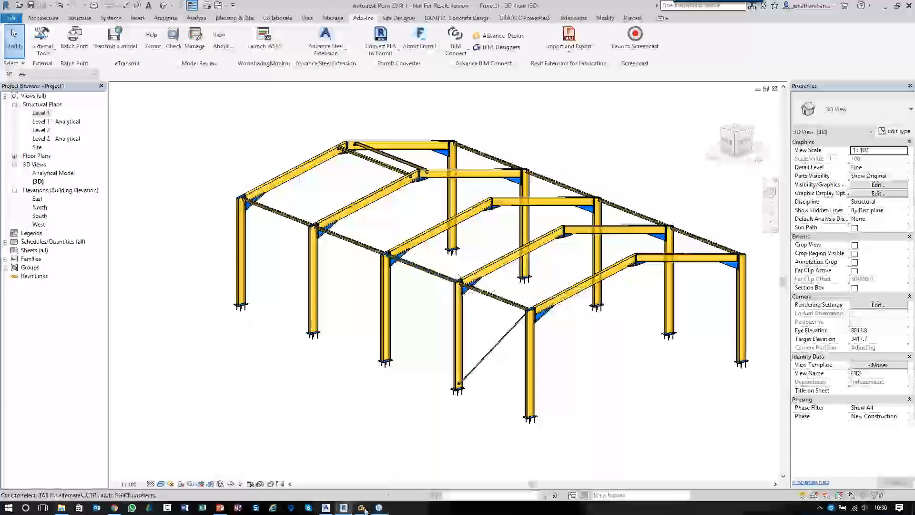
Step: Compare the Revit frame with the Advance Steel model, and switch to the frame's analysis model in Advance Design
{"action": "left_click", "coordinate": [327, 507]}
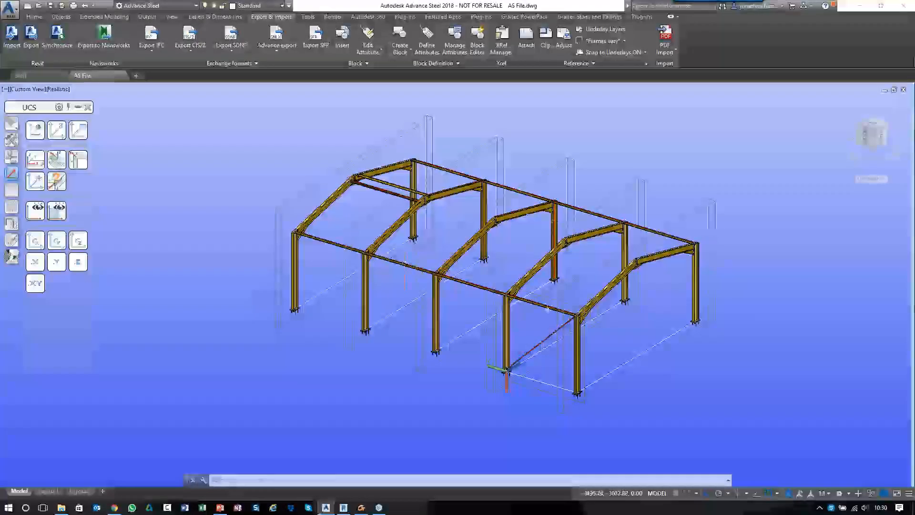
{"action": "left_click", "coordinate": [343, 507]}
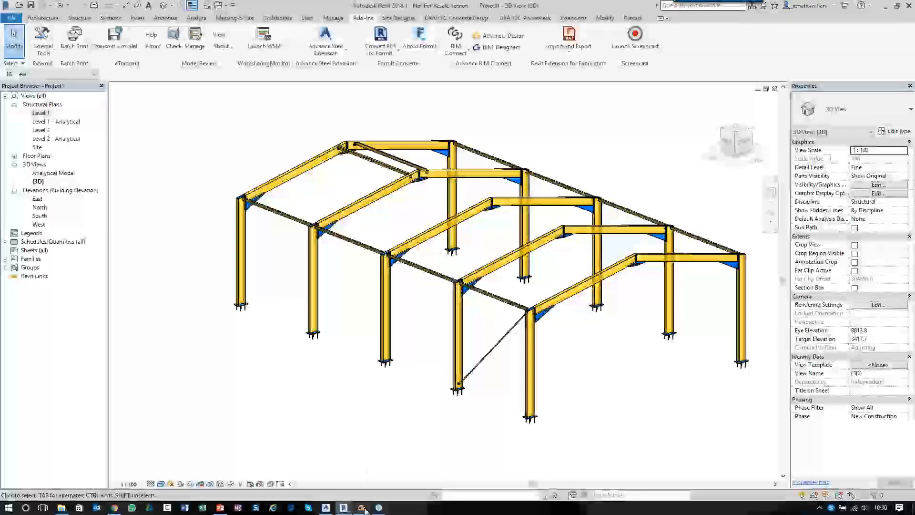
{"action": "left_click", "coordinate": [362, 507]}
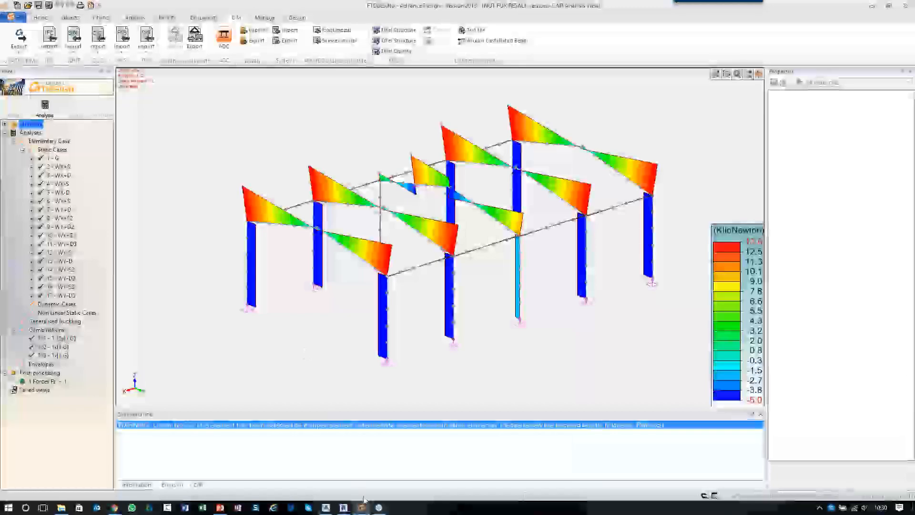
Step: Switch back to Revit, examine the synchronised portal frame in 3D, and compare it with the Advance Steel model
{"action": "left_click", "coordinate": [344, 508]}
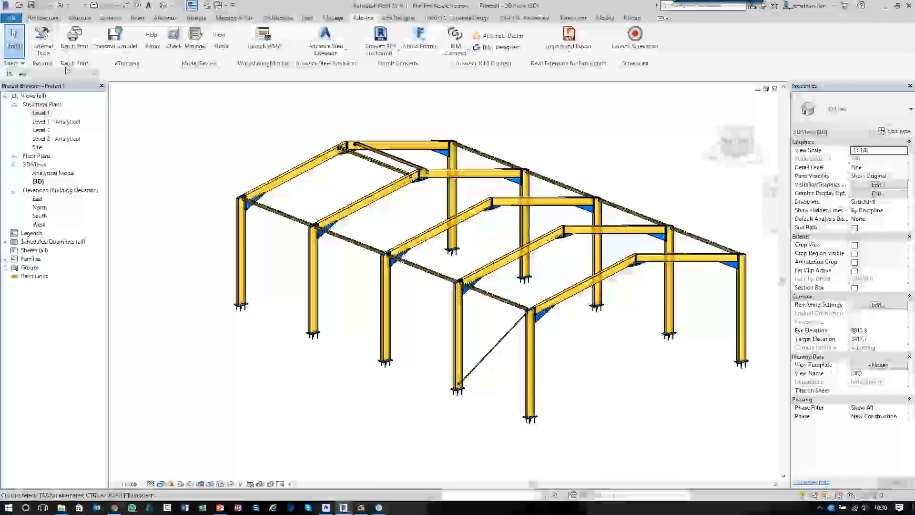
{"action": "scroll", "coordinate": [296, 93], "scroll_direction": "up", "scroll_amount": 3}
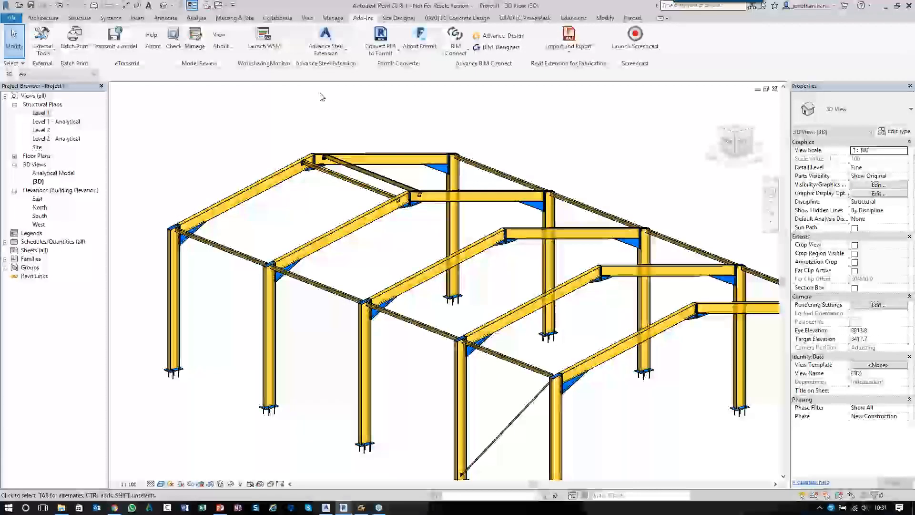
{"action": "middle_click_drag", "start_coordinate": [358, 216], "coordinate": [299, 197]}
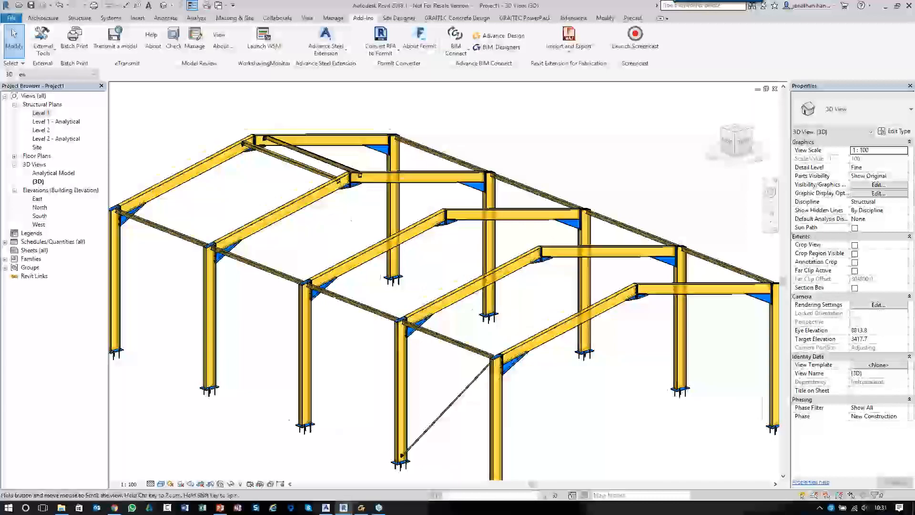
{"action": "middle_click_drag", "start_coordinate": [429, 246], "coordinate": [425, 248], "text": "shift"}
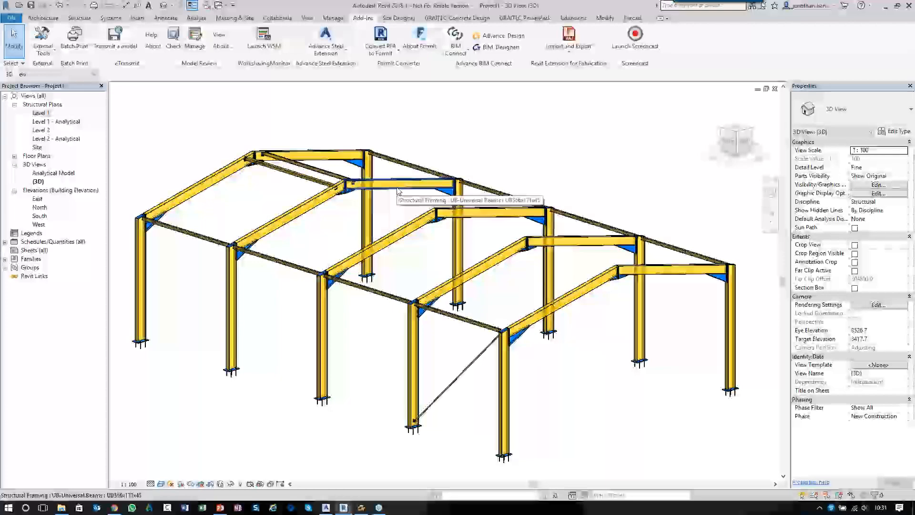
{"action": "left_click", "coordinate": [326, 508]}
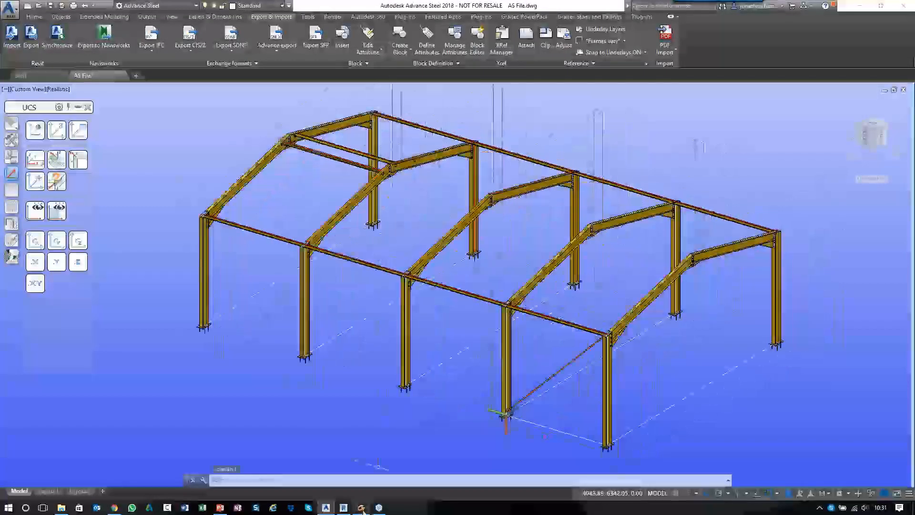
Step: Switch to the Connected Workflows presentation in PowerPoint and start the slide show from its title slide
{"action": "left_click", "coordinate": [345, 508]}
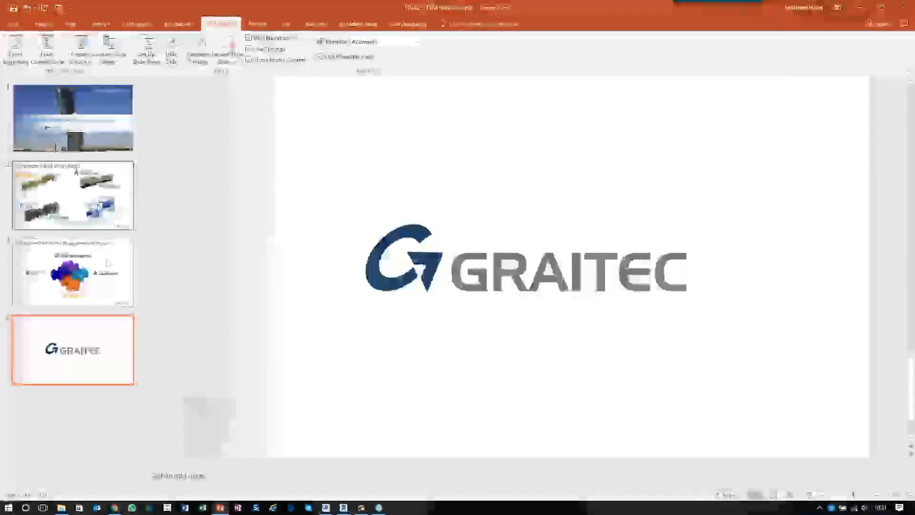
{"action": "key", "text": "Home"}
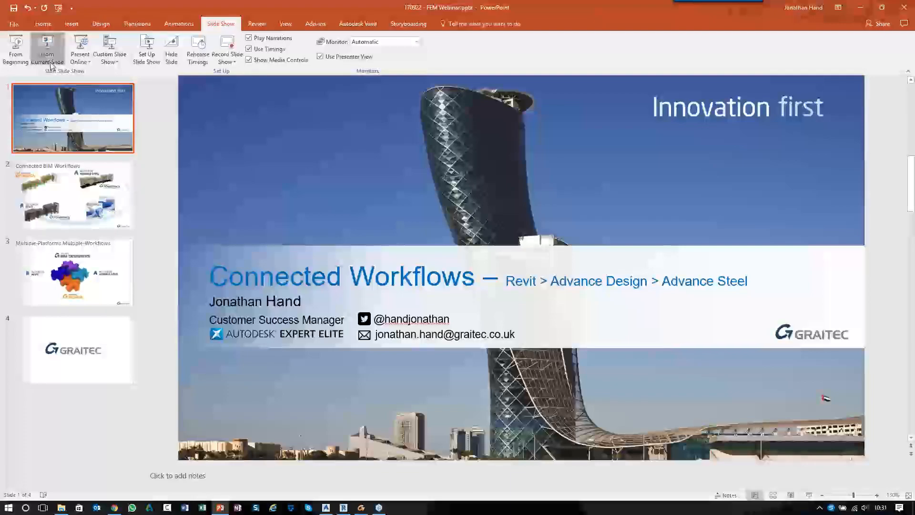
{"action": "left_click", "coordinate": [47, 53]}
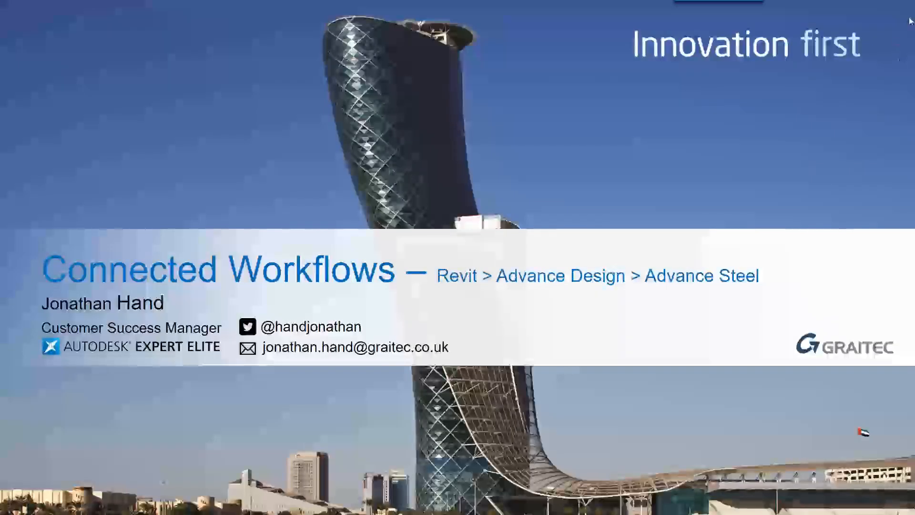